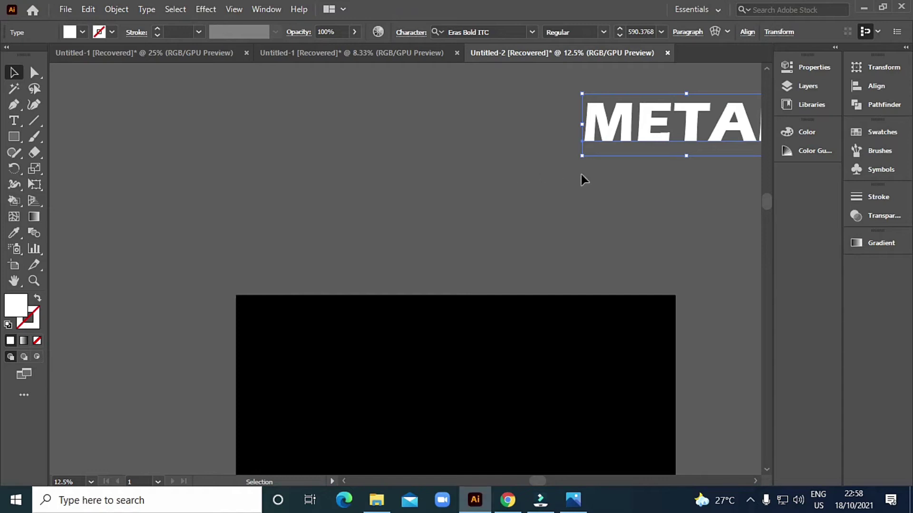
- Place a copy of the white METAL text at the centre of the black artboard, keeping the original outside
{"action": "left_click_drag", "start_coordinate": [662, 210], "coordinate": [574, 176]}
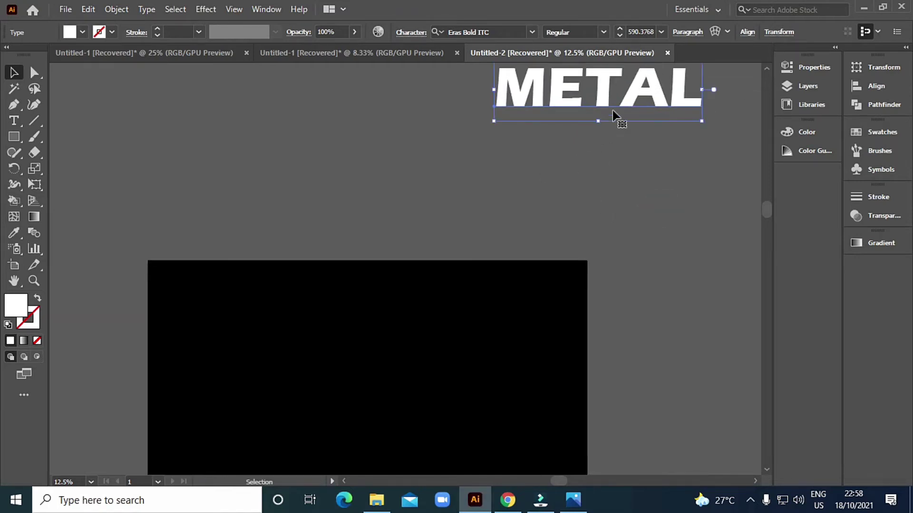
{"action": "mouse_move", "coordinate": [598, 109]}
{"action": "left_mouse_down"}
{"action": "mouse_move", "coordinate": [393, 198]}
{"action": "mouse_move", "coordinate": [383, 213]}
{"action": "left_mouse_up"}
{"action": "left_click_drag", "start_coordinate": [433, 273], "coordinate": [553, 186]}
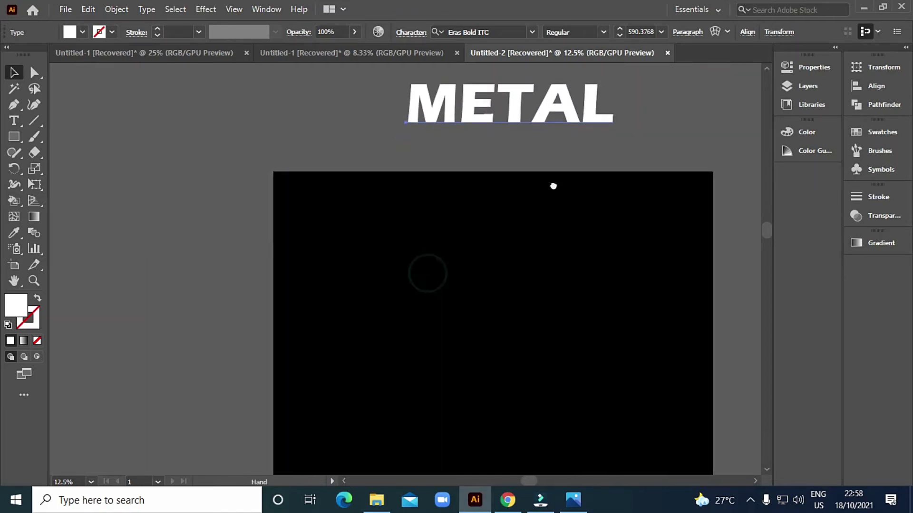
{"action": "left_click_drag", "start_coordinate": [527, 105], "coordinate": [500, 142]}
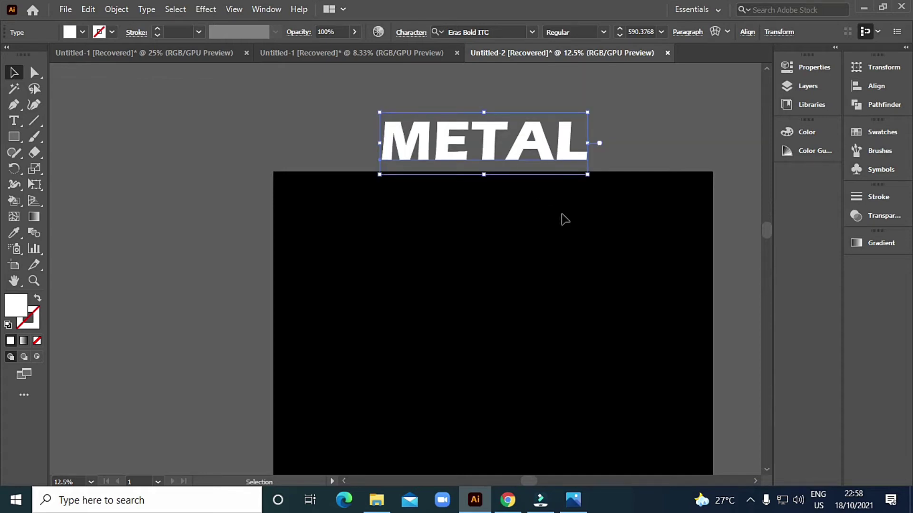
{"action": "left_click_drag", "start_coordinate": [586, 242], "coordinate": [557, 203]}
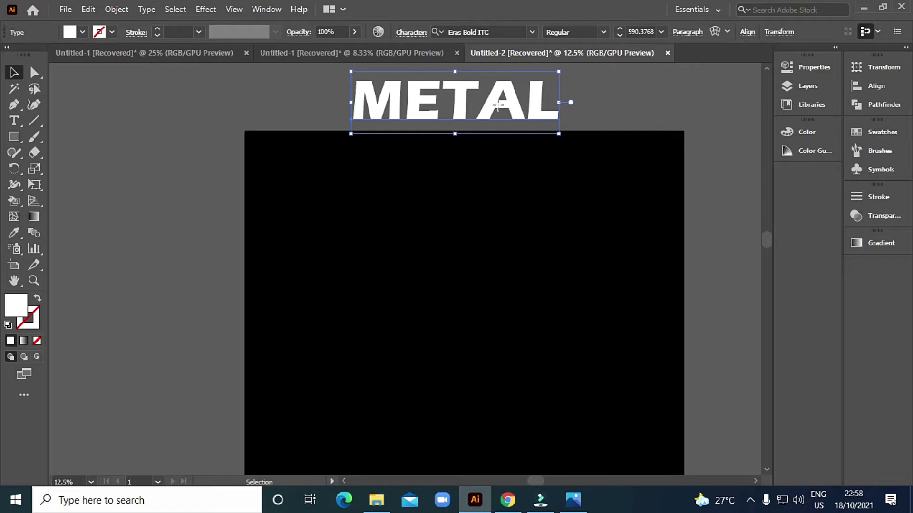
{"action": "left_click_drag", "start_coordinate": [498, 106], "coordinate": [502, 305]}
{"action": "left_click_drag", "start_coordinate": [621, 289], "coordinate": [581, 192]}
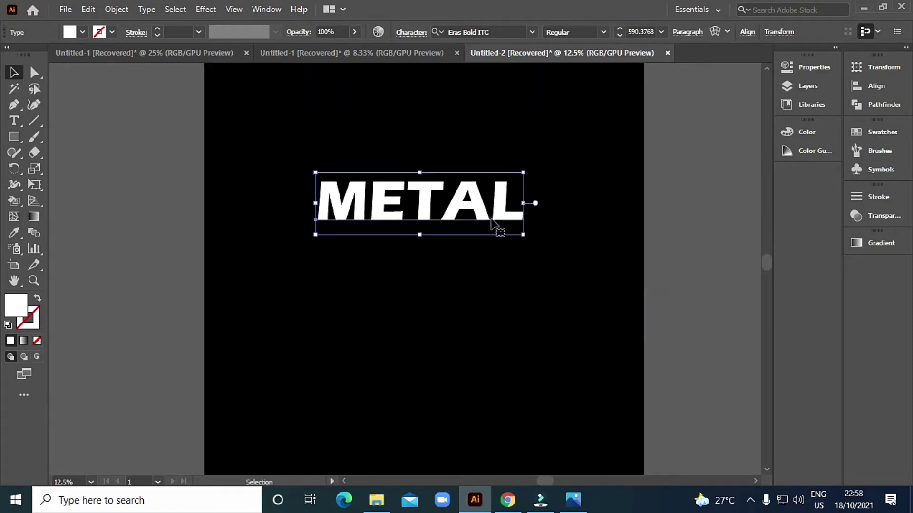
- Convert the METAL text to outlined shapes and stretch the letters taller
{"action": "right_click", "coordinate": [460, 203]}
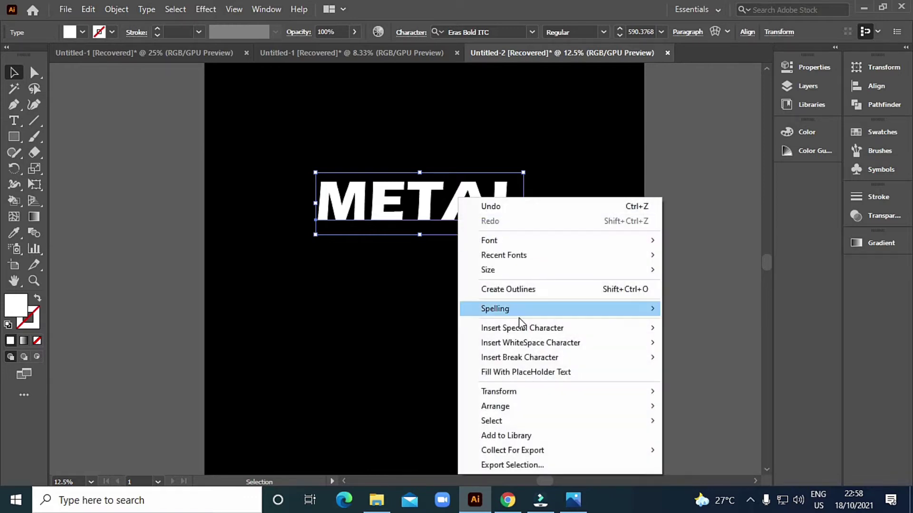
{"action": "left_click", "coordinate": [521, 289]}
{"action": "scroll", "coordinate": [521, 288], "scroll_direction": "up", "scroll_amount": 2}
{"action": "scroll", "coordinate": [552, 235], "scroll_direction": "up", "scroll_amount": 1}
{"action": "left_click_drag", "start_coordinate": [551, 235], "coordinate": [543, 236]}
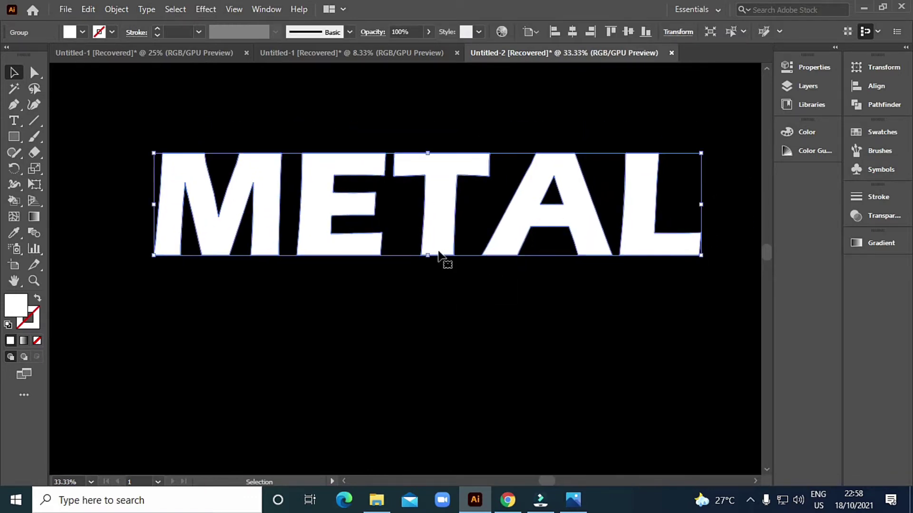
{"action": "left_click_drag", "start_coordinate": [426, 259], "coordinate": [426, 272]}
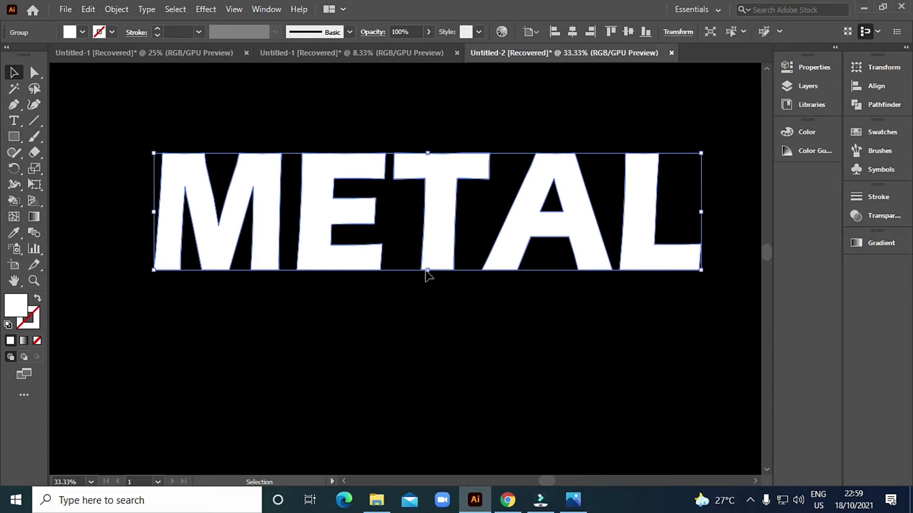
{"action": "left_click_drag", "start_coordinate": [530, 351], "coordinate": [516, 331]}
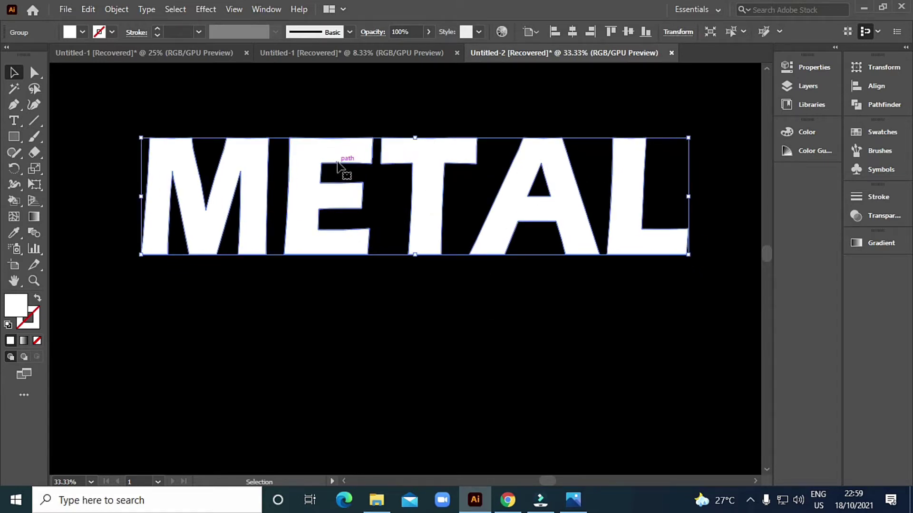
- Offset every letter path inward by -20 px, then deselect
{"action": "left_click", "coordinate": [116, 9]}
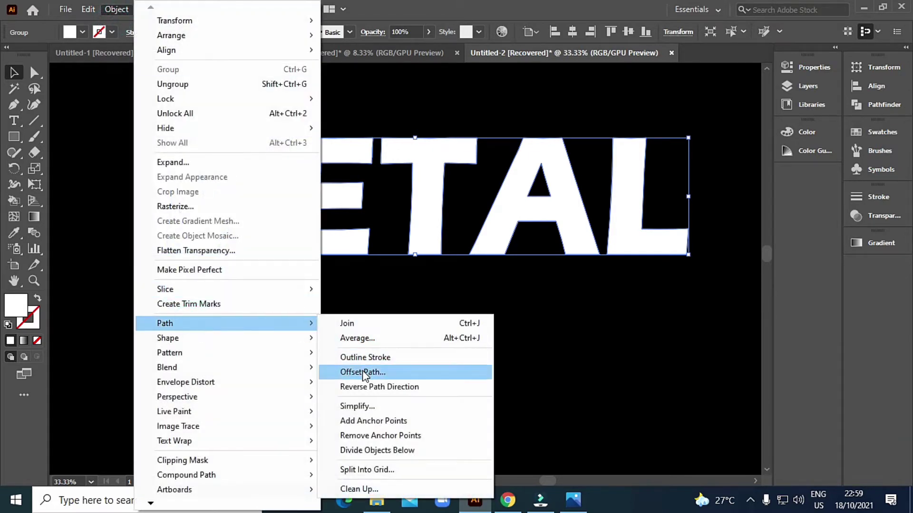
{"action": "mouse_move", "coordinate": [165, 324]}
{"action": "left_click", "coordinate": [363, 369]}
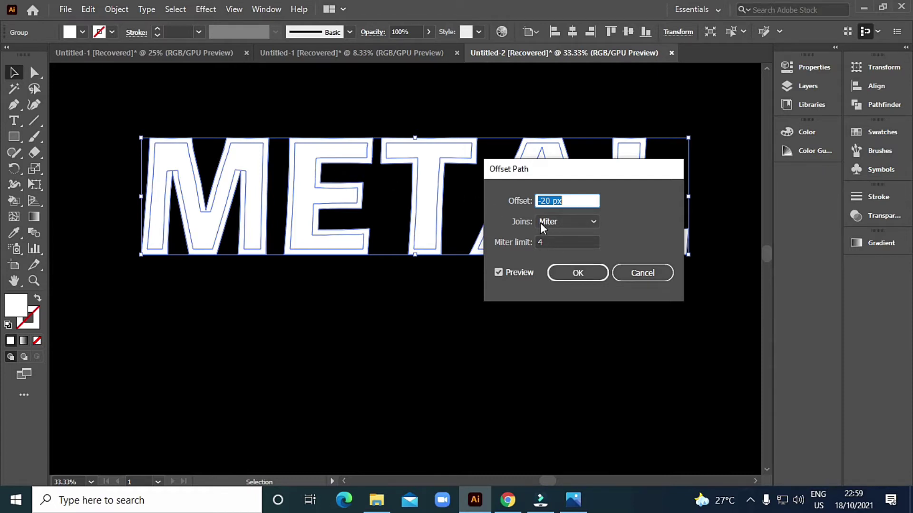
{"action": "left_click", "coordinate": [578, 272]}
{"action": "key", "text": "a"}
{"action": "key", "text": "v"}
{"action": "key", "text": "a"}
{"action": "left_click", "coordinate": [352, 169]}
- Select all the letter shapes and pan across them
{"action": "key", "text": "ctrl+a"}
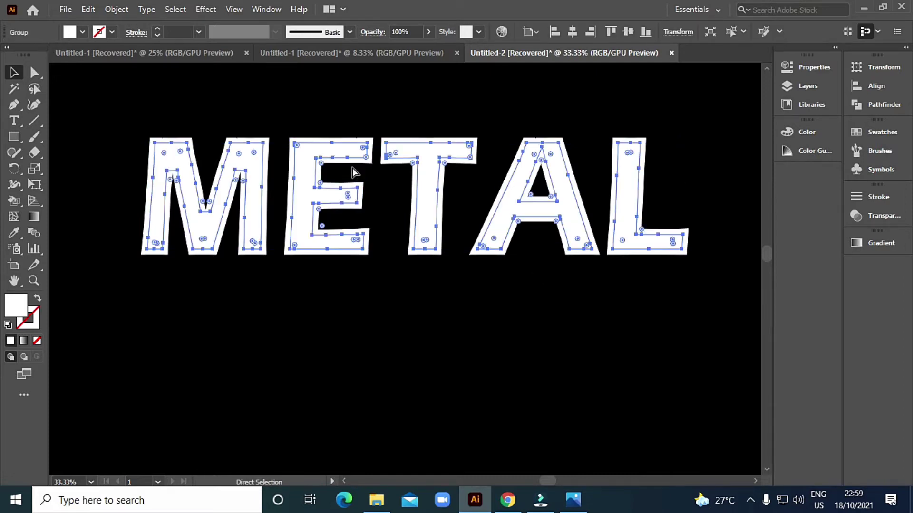
{"action": "key", "text": "v"}
{"action": "key", "text": "a"}
{"action": "left_click_drag", "start_coordinate": [467, 190], "coordinate": [464, 206]}
- Fill the inset letter shapes with red (E80011) and zoom in on the M
{"action": "key", "text": "v"}
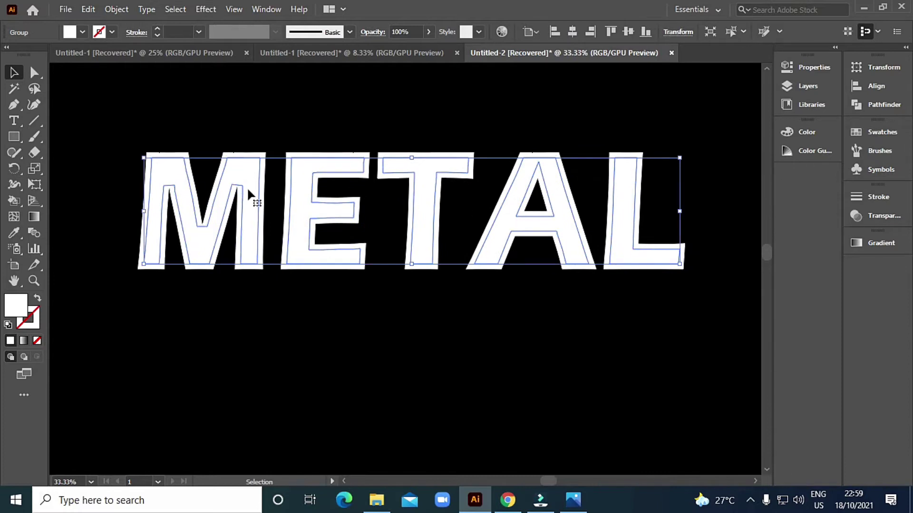
{"action": "key", "text": "ctrl+1"}
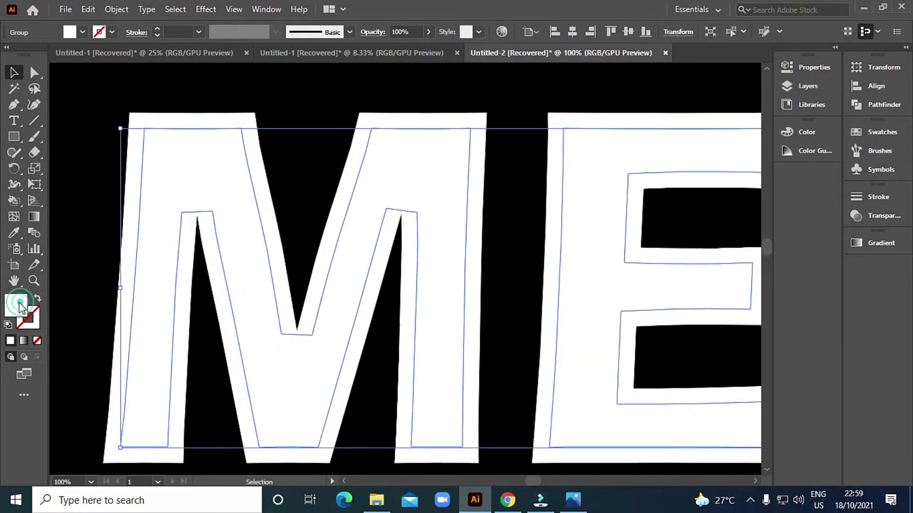
{"action": "double_click", "coordinate": [19, 304]}
{"action": "left_click_drag", "start_coordinate": [445, 181], "coordinate": [455, 175]}
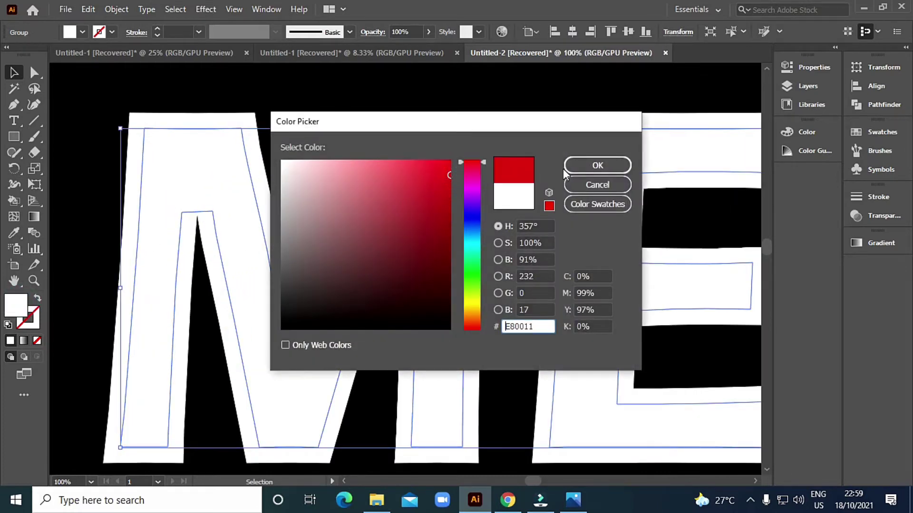
{"action": "scroll", "coordinate": [305, 191], "scroll_direction": "up", "scroll_amount": 1}
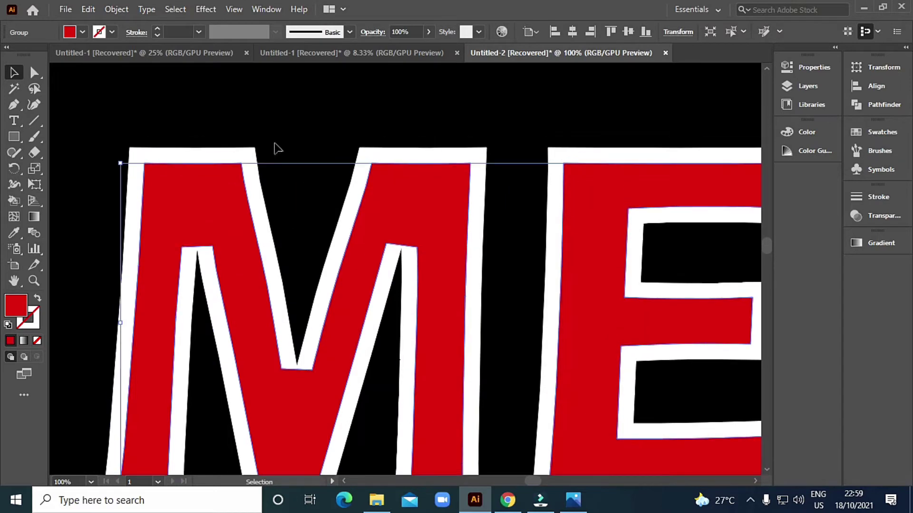
{"action": "left_click_drag", "start_coordinate": [278, 148], "coordinate": [318, 146]}
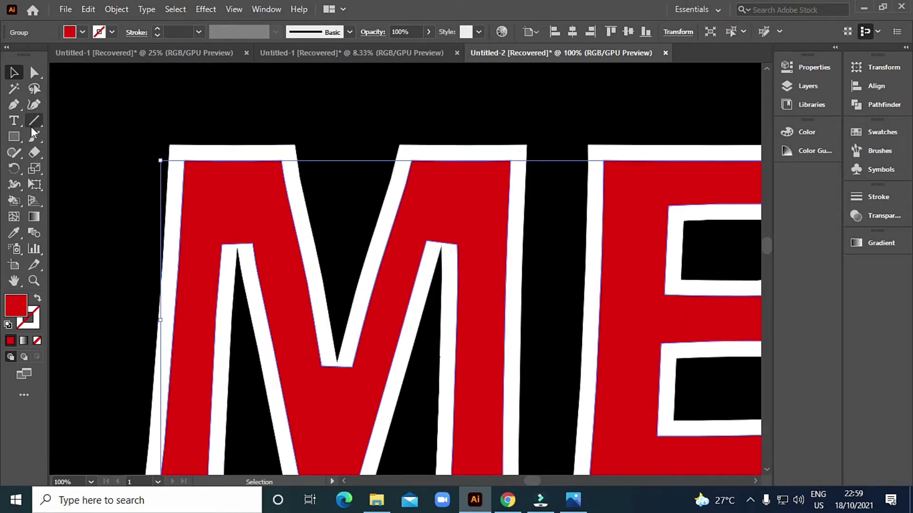
- Draw a trial line from the M's white outer corner to its red inner corner
{"action": "scroll", "coordinate": [148, 149], "scroll_direction": "up", "scroll_amount": 4}
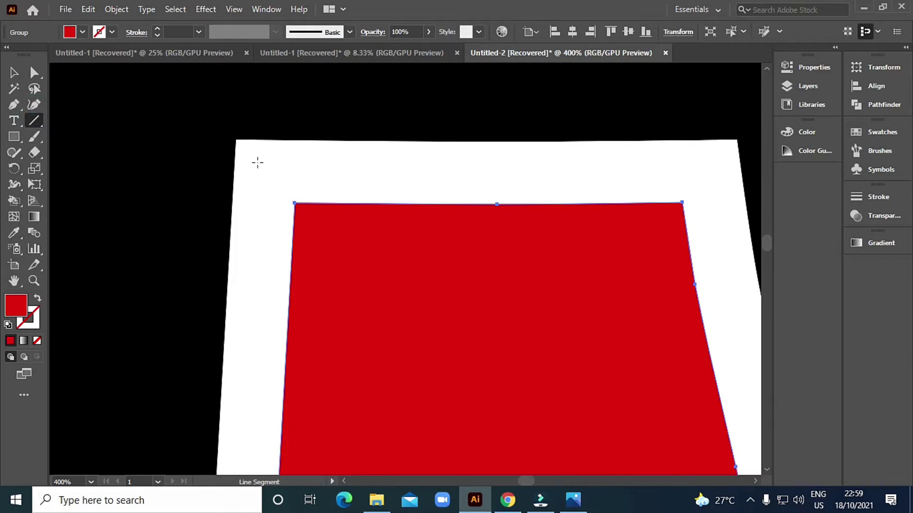
{"action": "left_click_drag", "start_coordinate": [209, 140], "coordinate": [268, 204]}
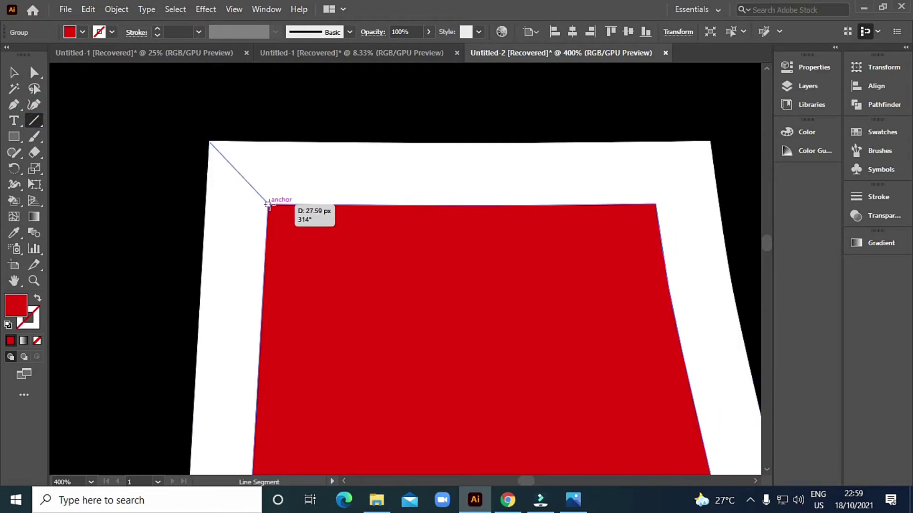
{"action": "scroll", "coordinate": [268, 209], "scroll_direction": "down", "scroll_amount": 2}
{"action": "scroll", "coordinate": [307, 239], "scroll_direction": "up", "scroll_amount": 3}
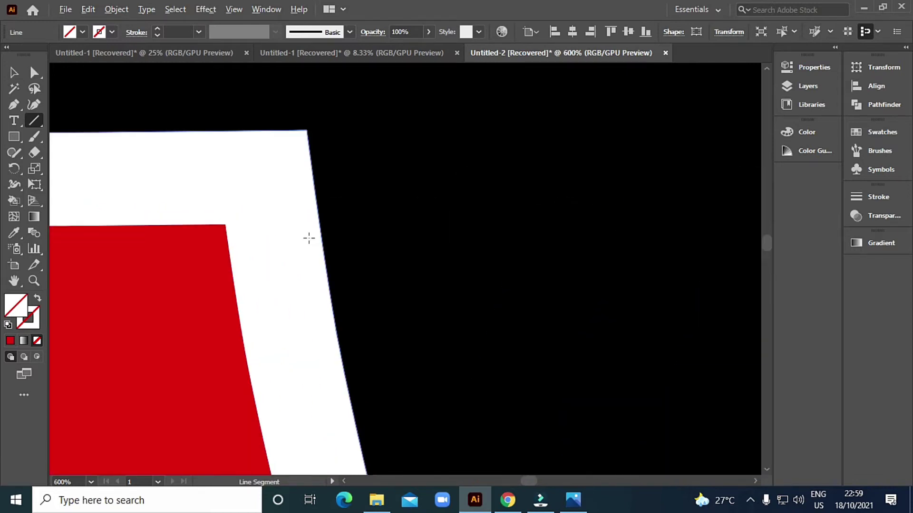
{"action": "scroll", "coordinate": [227, 223], "scroll_direction": "up", "scroll_amount": 2}
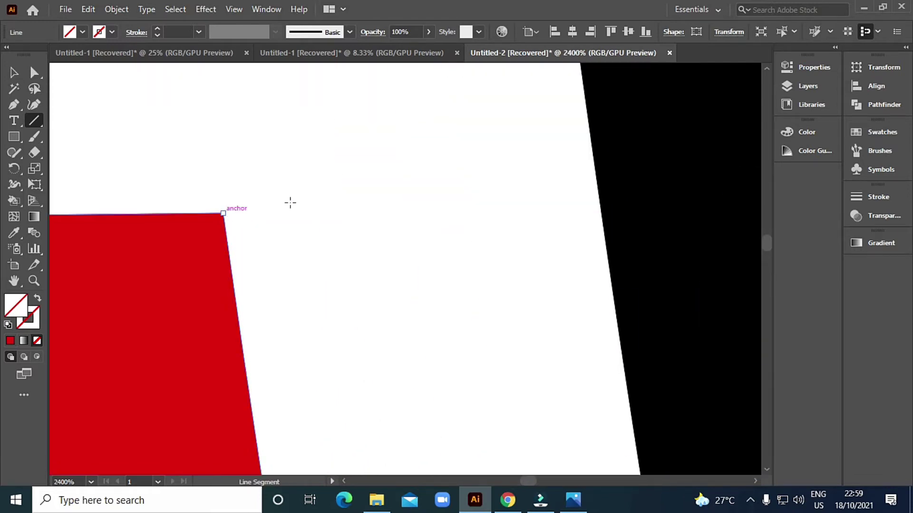
{"action": "scroll", "coordinate": [297, 195], "scroll_direction": "up", "scroll_amount": 2}
{"action": "scroll", "coordinate": [277, 342], "scroll_direction": "down", "scroll_amount": 1}
- Draw a diagonal line from the red inner corner toward the white outer corner
{"action": "left_click_drag", "start_coordinate": [278, 342], "coordinate": [290, 300]}
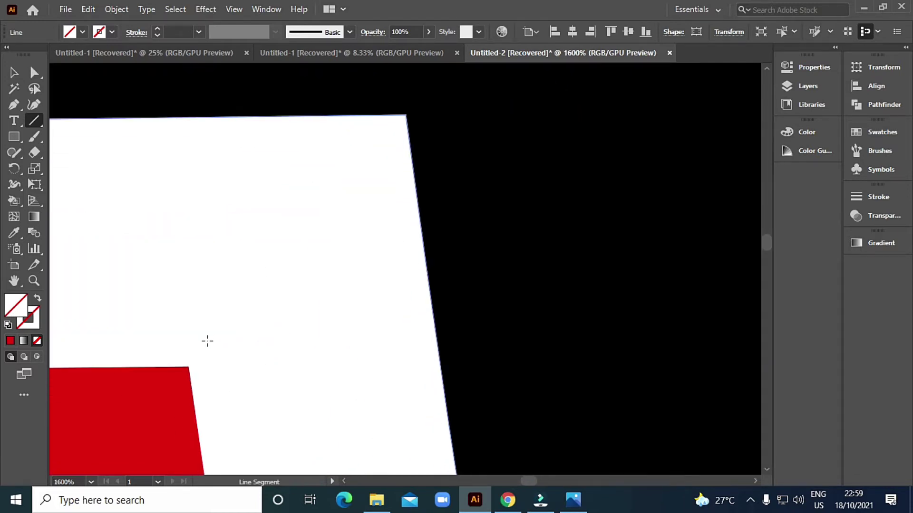
{"action": "left_click_drag", "start_coordinate": [188, 366], "coordinate": [404, 115]}
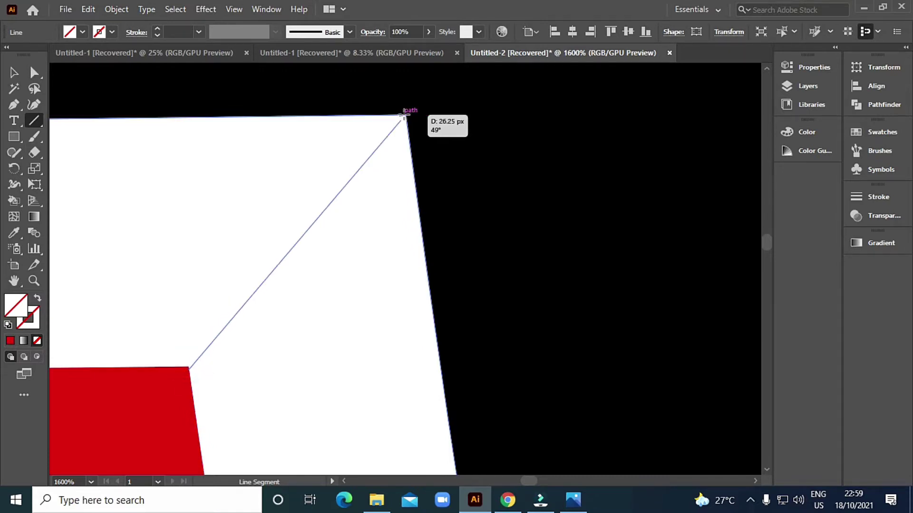
{"action": "scroll", "coordinate": [405, 133], "scroll_direction": "down", "scroll_amount": 1}
{"action": "scroll", "coordinate": [450, 118], "scroll_direction": "up", "scroll_amount": 1}
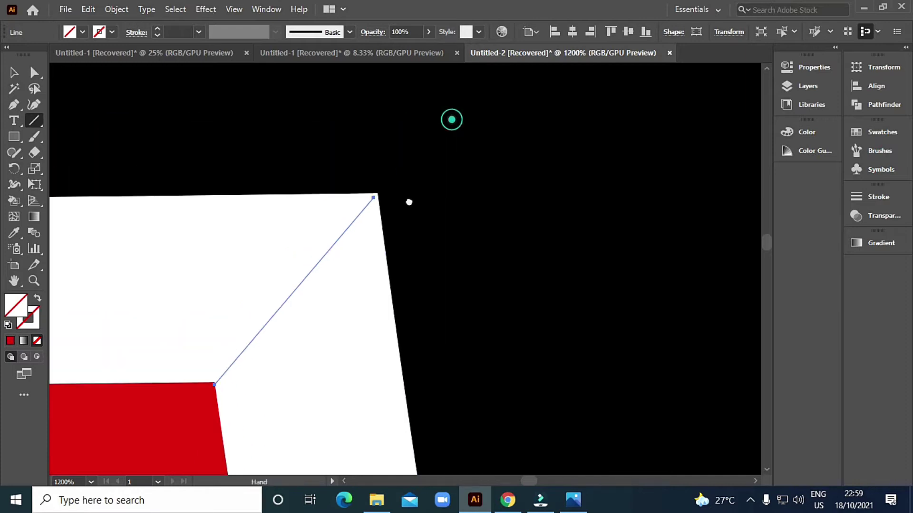
{"action": "scroll", "coordinate": [364, 222], "scroll_direction": "up", "scroll_amount": 3}
{"action": "key", "text": "v"}
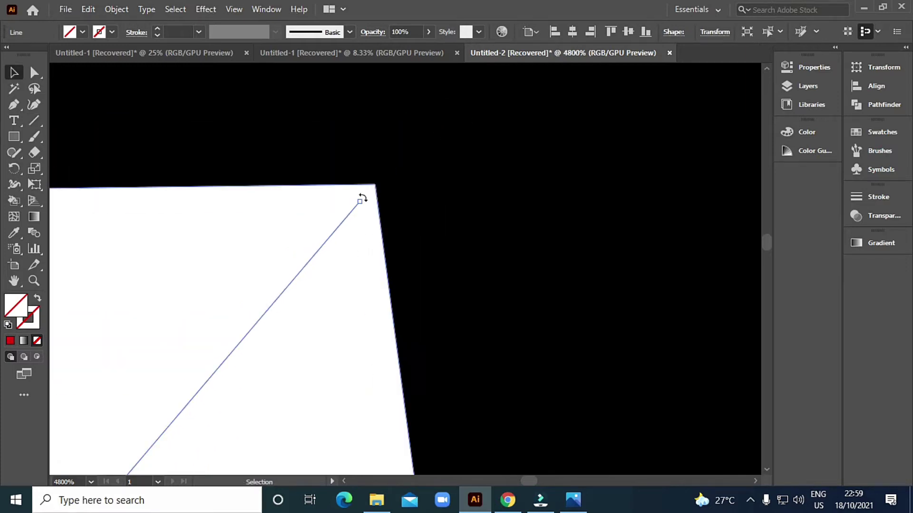
- Turn off pixel-grid snapping and snap the line's top end onto the white outline's corner
{"action": "left_click_drag", "start_coordinate": [358, 201], "coordinate": [405, 186]}
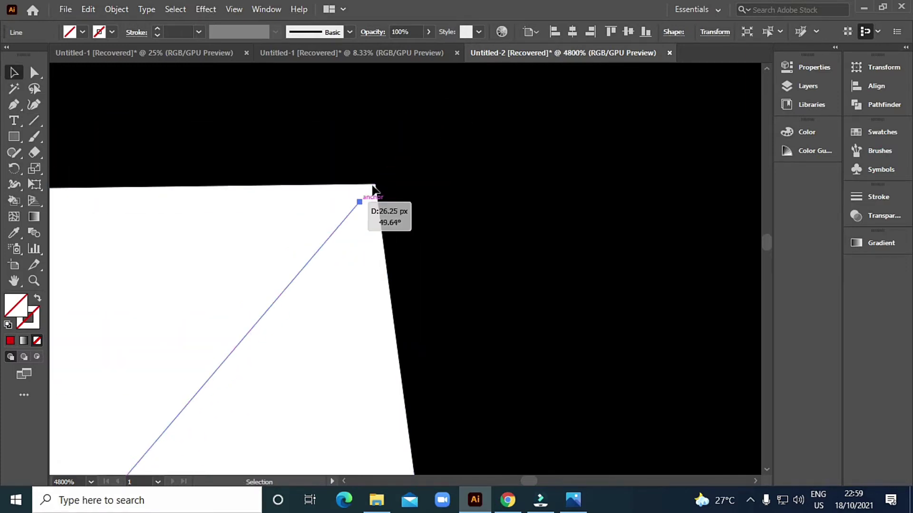
{"action": "left_click", "coordinate": [867, 30]}
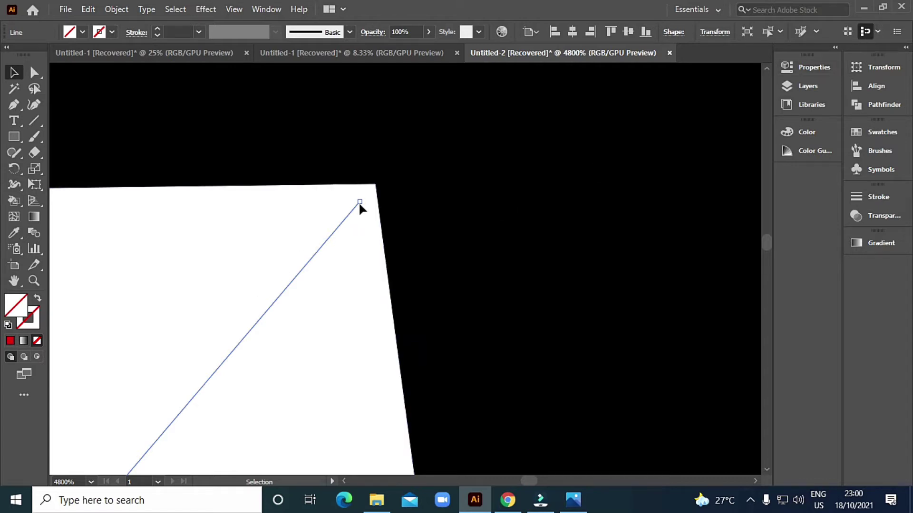
{"action": "left_click_drag", "start_coordinate": [360, 201], "coordinate": [376, 184]}
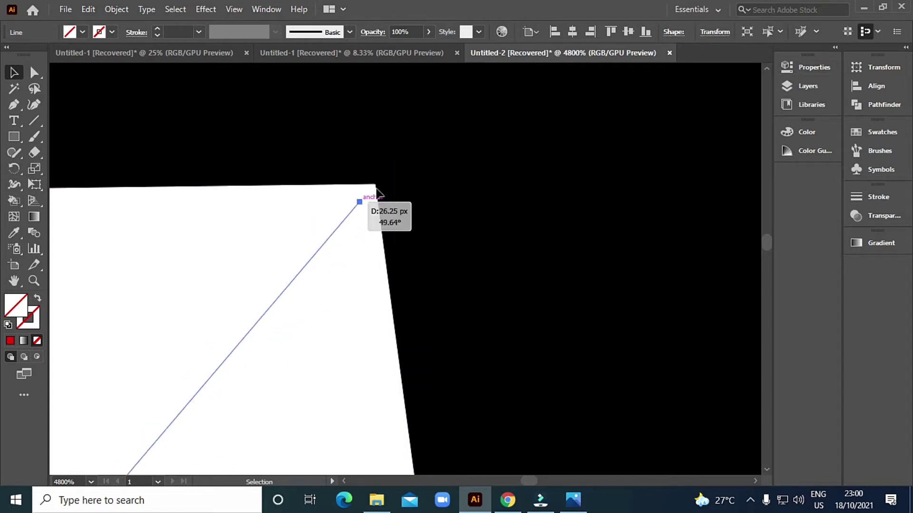
{"action": "key", "text": "ctrl+z"}
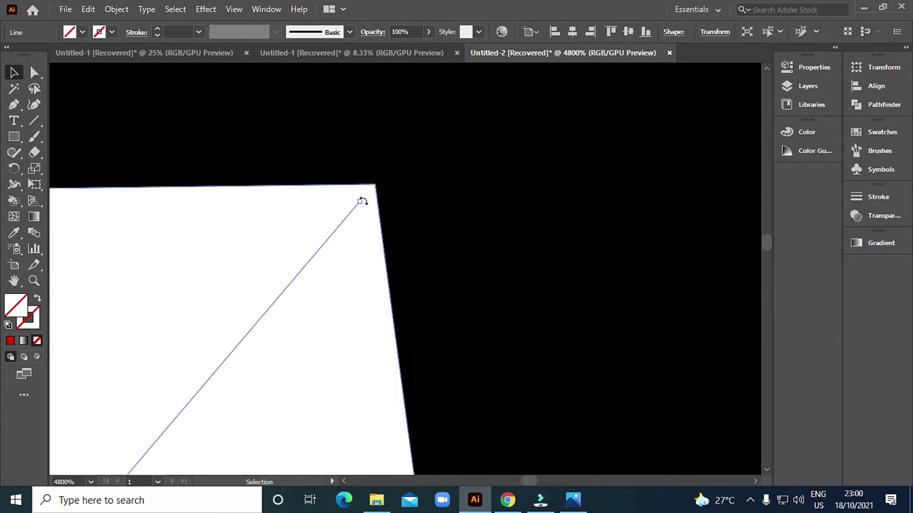
{"action": "left_click_drag", "start_coordinate": [360, 201], "coordinate": [376, 185]}
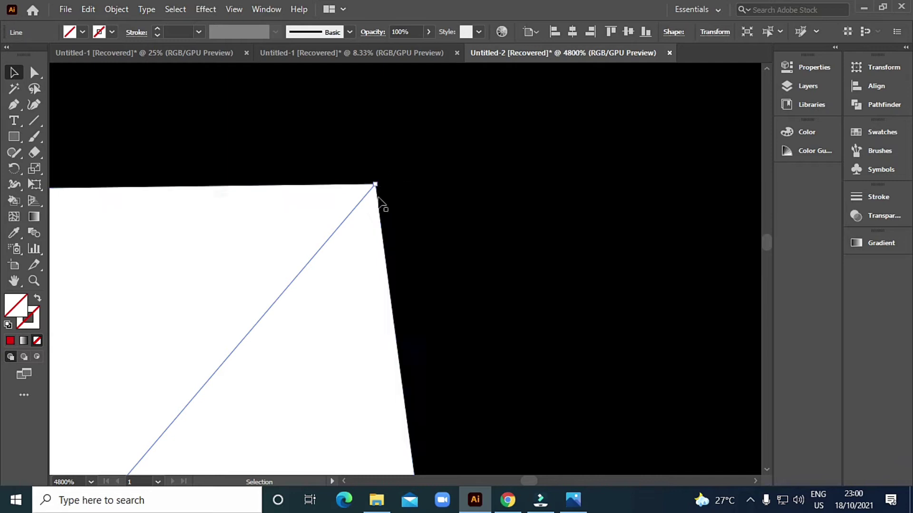
{"action": "scroll", "coordinate": [379, 207], "scroll_direction": "down", "scroll_amount": 4}
{"action": "scroll", "coordinate": [409, 238], "scroll_direction": "down", "scroll_amount": 2}
{"action": "scroll", "coordinate": [430, 266], "scroll_direction": "down", "scroll_amount": 2}
{"action": "scroll", "coordinate": [432, 247], "scroll_direction": "down", "scroll_amount": 3}
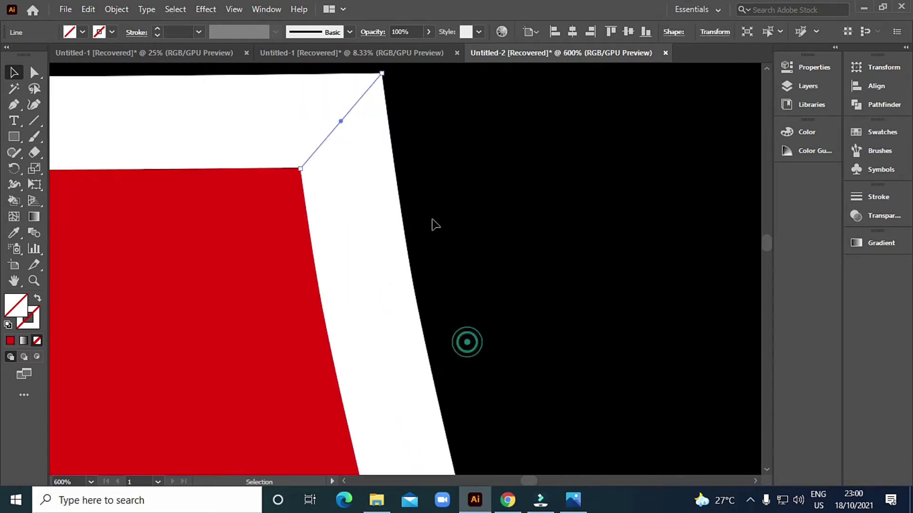
{"action": "scroll", "coordinate": [456, 285], "scroll_direction": "down", "scroll_amount": 4}
{"action": "left_click_drag", "start_coordinate": [480, 297], "coordinate": [426, 263]}
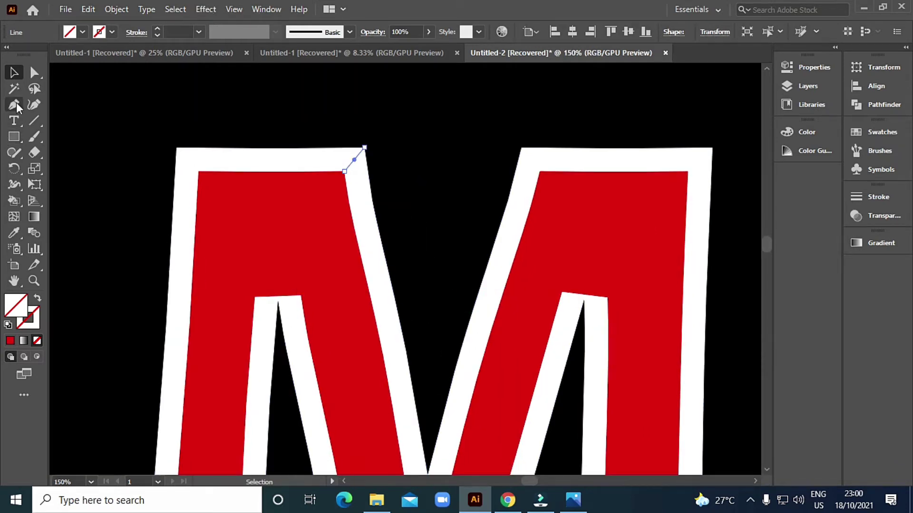
- Draw snapped diagonal lines joining the M's lower V corners to the white outline
{"action": "left_click", "coordinate": [32, 125]}
{"action": "scroll", "coordinate": [419, 316], "scroll_direction": "down", "scroll_amount": 3}
{"action": "scroll", "coordinate": [340, 320], "scroll_direction": "right", "scroll_amount": 3}
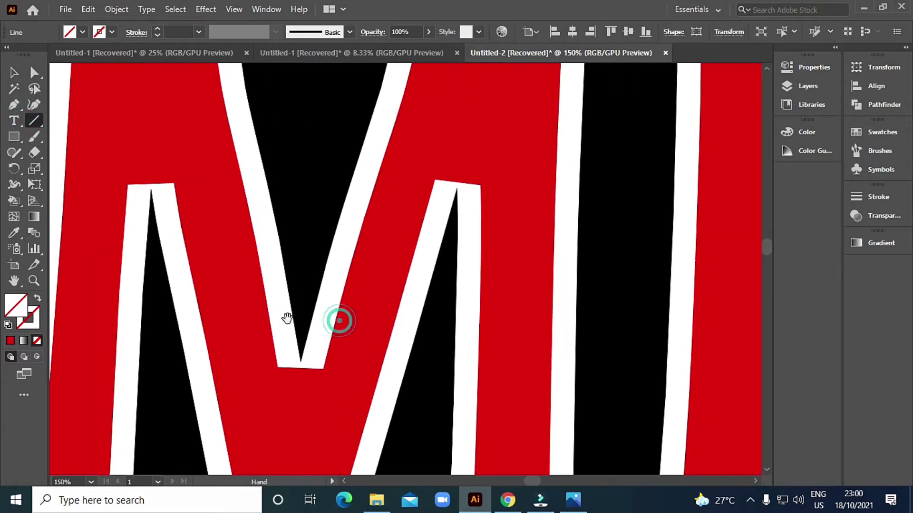
{"action": "mouse_move", "coordinate": [307, 393]}
{"action": "left_mouse_down"}
{"action": "mouse_move", "coordinate": [335, 344]}
{"action": "mouse_move", "coordinate": [242, 388]}
{"action": "left_mouse_up"}
{"action": "scroll", "coordinate": [153, 298], "scroll_direction": "up", "scroll_amount": 2}
{"action": "scroll", "coordinate": [506, 271], "scroll_direction": "down", "scroll_amount": 3}
{"action": "scroll", "coordinate": [530, 363], "scroll_direction": "down", "scroll_amount": 2}
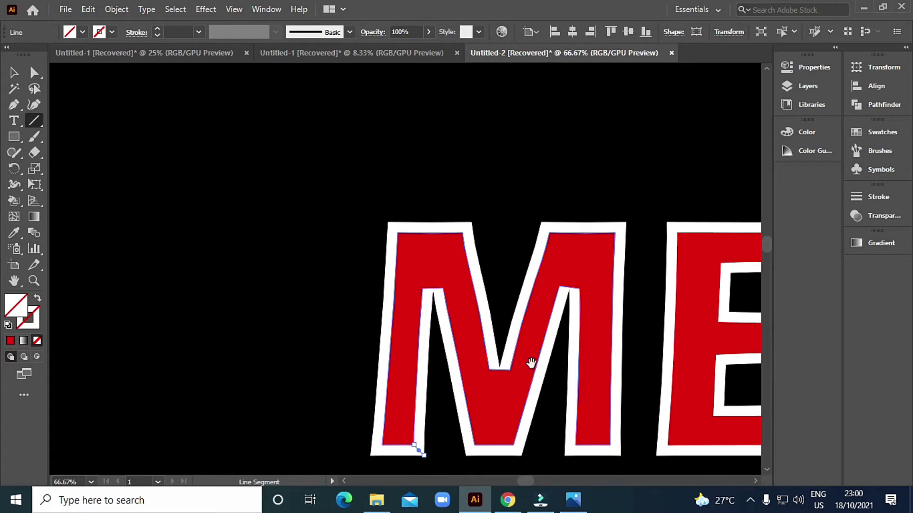
{"action": "scroll", "coordinate": [404, 371], "scroll_direction": "up", "scroll_amount": 4}
{"action": "left_click_drag", "start_coordinate": [405, 371], "coordinate": [380, 403]}
{"action": "left_click_drag", "start_coordinate": [523, 372], "coordinate": [546, 403]}
{"action": "scroll", "coordinate": [523, 367], "scroll_direction": "up", "scroll_amount": 3}
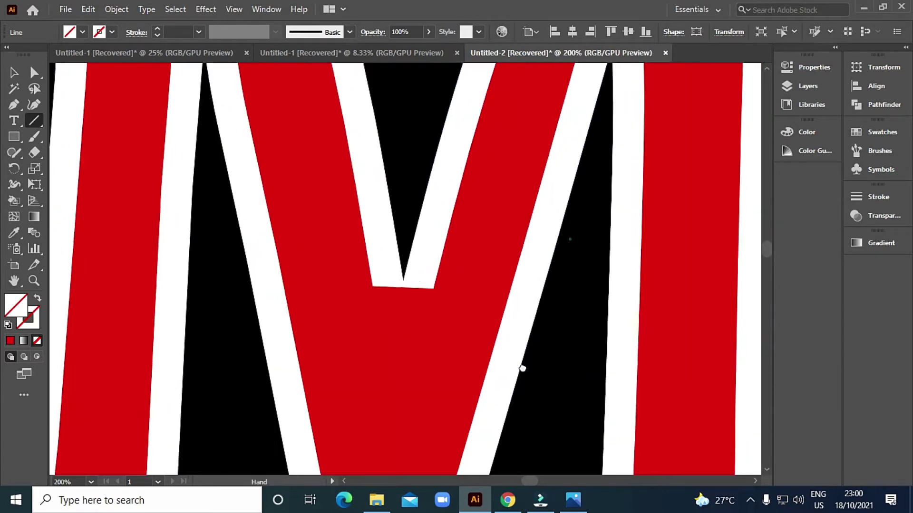
{"action": "scroll", "coordinate": [426, 186], "scroll_direction": "up", "scroll_amount": 2}
- Link the M's upper, inner red and lower corners to the outline with diagonals
{"action": "left_click_drag", "start_coordinate": [440, 156], "coordinate": [488, 219]}
{"action": "scroll", "coordinate": [488, 218], "scroll_direction": "right", "scroll_amount": 5}
{"action": "scroll", "coordinate": [607, 235], "scroll_direction": "down", "scroll_amount": 3}
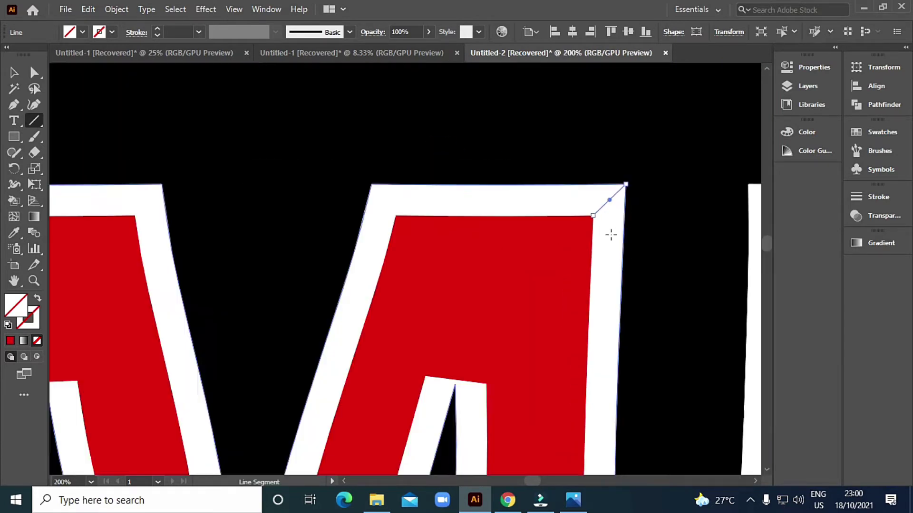
{"action": "scroll", "coordinate": [499, 267], "scroll_direction": "down", "scroll_amount": 2}
{"action": "scroll", "coordinate": [477, 274], "scroll_direction": "up", "scroll_amount": 3}
{"action": "left_click_drag", "start_coordinate": [476, 274], "coordinate": [504, 304]}
{"action": "left_click_drag", "start_coordinate": [373, 274], "coordinate": [341, 306]}
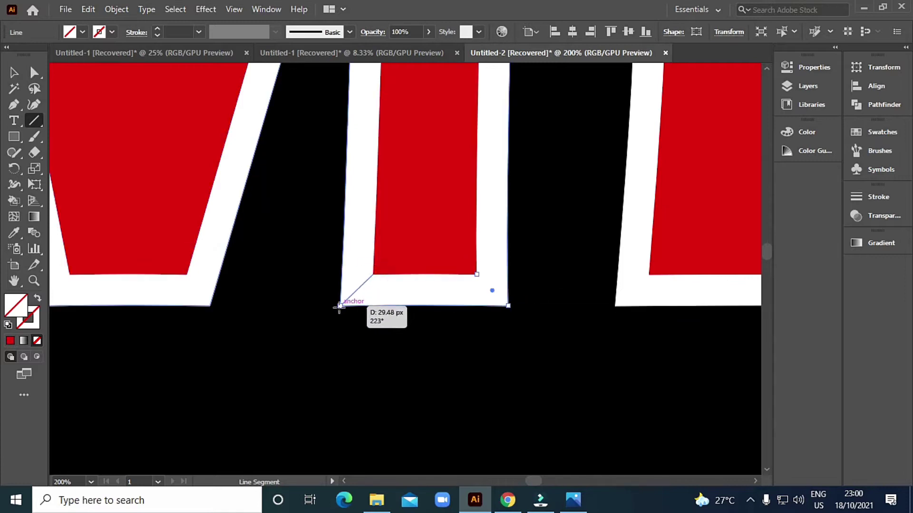
{"action": "scroll", "coordinate": [332, 305], "scroll_direction": "down", "scroll_amount": 4}
{"action": "scroll", "coordinate": [389, 126], "scroll_direction": "up", "scroll_amount": 4}
- Draw corner diagonals at the E's outer corners and inner upper corner
{"action": "left_click_drag", "start_coordinate": [379, 103], "coordinate": [410, 135]}
{"action": "scroll", "coordinate": [438, 230], "scroll_direction": "right", "scroll_amount": 5}
{"action": "left_click_drag", "start_coordinate": [438, 224], "coordinate": [469, 198]}
{"action": "scroll", "coordinate": [393, 208], "scroll_direction": "up", "scroll_amount": 2}
{"action": "scroll", "coordinate": [393, 208], "scroll_direction": "down", "scroll_amount": 3}
{"action": "scroll", "coordinate": [434, 265], "scroll_direction": "down", "scroll_amount": 2}
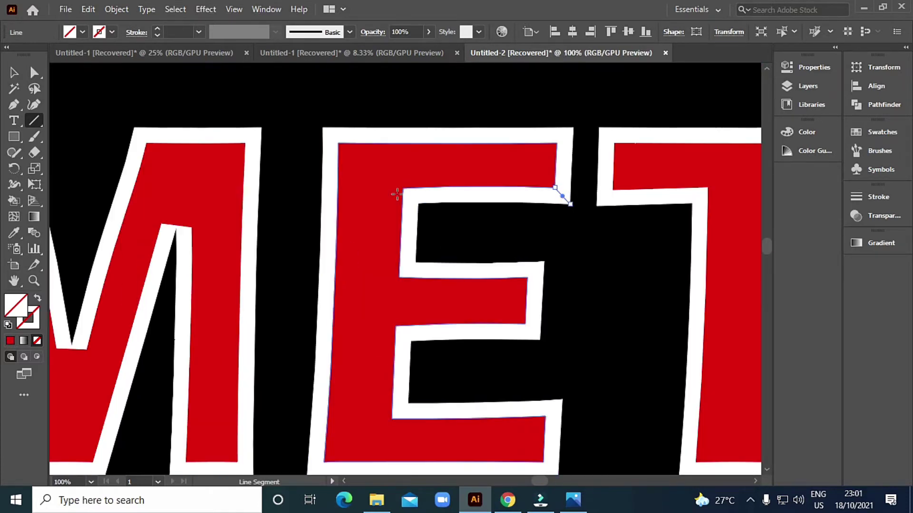
{"action": "scroll", "coordinate": [560, 193], "scroll_direction": "up", "scroll_amount": 3}
{"action": "left_click_drag", "start_coordinate": [408, 191], "coordinate": [432, 206]}
{"action": "scroll", "coordinate": [390, 257], "scroll_direction": "down", "scroll_amount": 3}
{"action": "scroll", "coordinate": [390, 257], "scroll_direction": "up", "scroll_amount": 3}
{"action": "scroll", "coordinate": [330, 261], "scroll_direction": "down", "scroll_amount": 3}
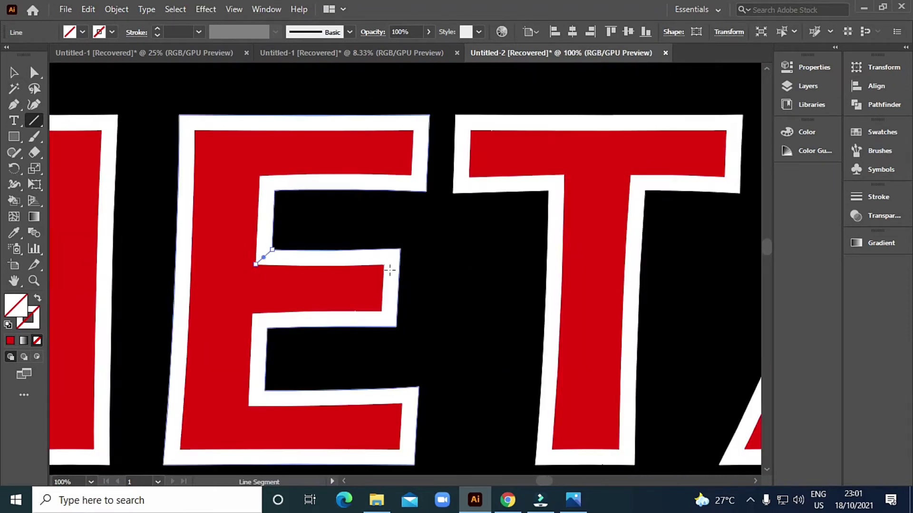
{"action": "scroll", "coordinate": [390, 264], "scroll_direction": "up", "scroll_amount": 4}
- Link the E's middle arm tip, lower-left inner corner and lower arm to the outline
{"action": "left_click_drag", "start_coordinate": [366, 255], "coordinate": [427, 203]}
{"action": "scroll", "coordinate": [428, 204], "scroll_direction": "down", "scroll_amount": 2}
{"action": "scroll", "coordinate": [376, 242], "scroll_direction": "down", "scroll_amount": 1}
{"action": "scroll", "coordinate": [375, 242], "scroll_direction": "left", "scroll_amount": 3}
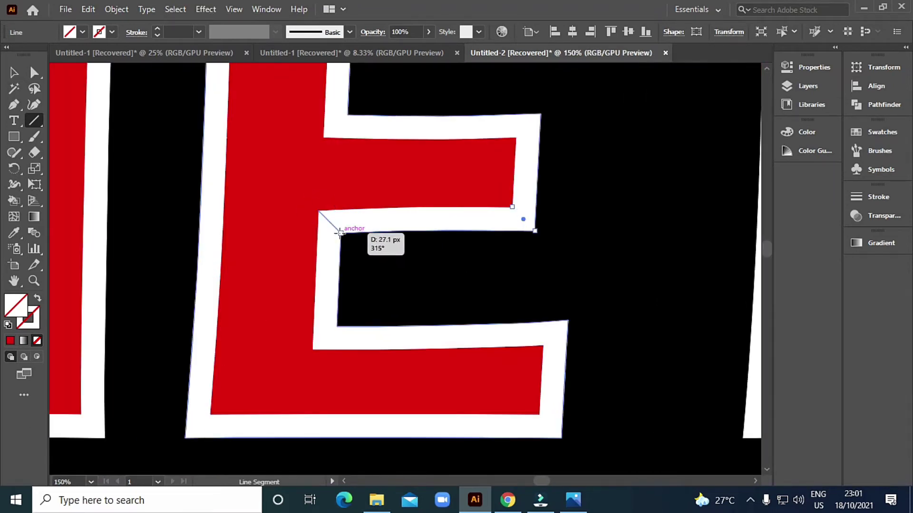
{"action": "scroll", "coordinate": [349, 223], "scroll_direction": "down", "scroll_amount": 1}
{"action": "left_click_drag", "start_coordinate": [267, 290], "coordinate": [291, 268]}
{"action": "scroll", "coordinate": [407, 283], "scroll_direction": "down", "scroll_amount": 1}
{"action": "scroll", "coordinate": [407, 283], "scroll_direction": "right", "scroll_amount": 3}
{"action": "scroll", "coordinate": [377, 276], "scroll_direction": "up", "scroll_amount": 2}
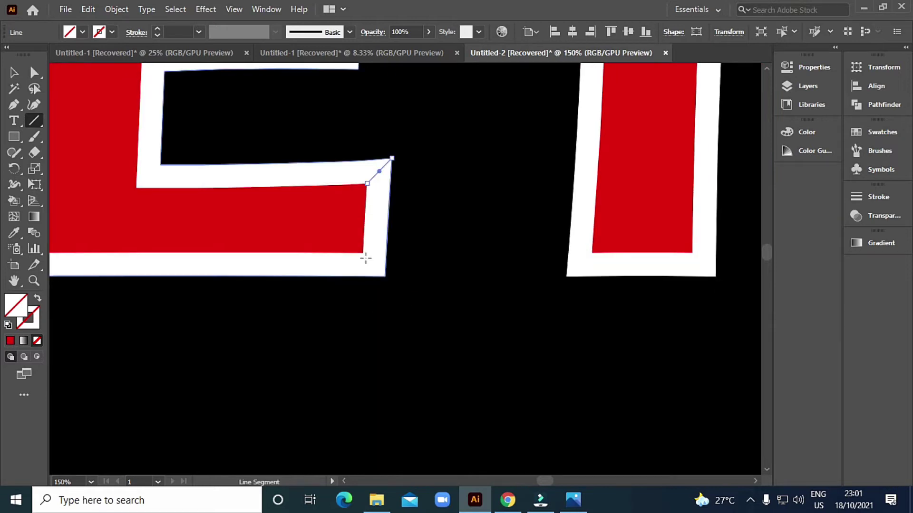
{"action": "left_click_drag", "start_coordinate": [366, 259], "coordinate": [382, 271]}
{"action": "scroll", "coordinate": [381, 271], "scroll_direction": "up", "scroll_amount": 3}
{"action": "scroll", "coordinate": [362, 251], "scroll_direction": "down", "scroll_amount": 5}
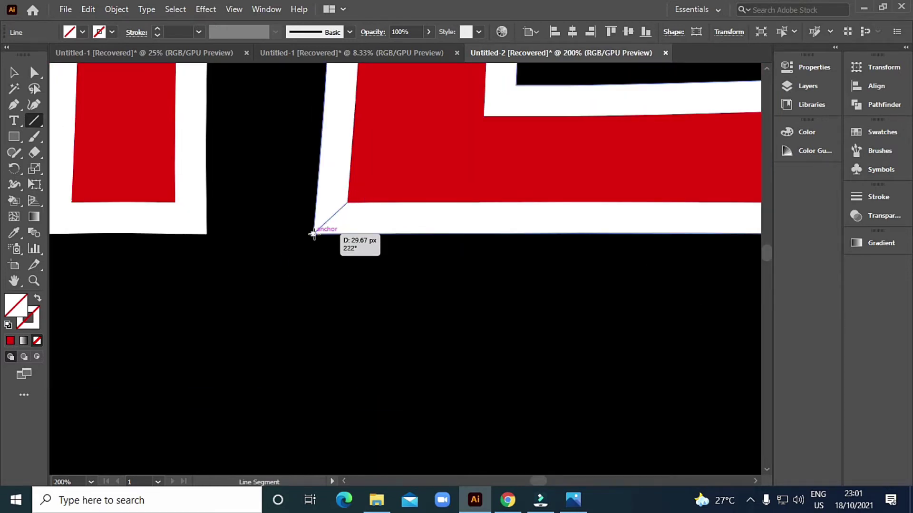
{"action": "scroll", "coordinate": [313, 229], "scroll_direction": "down", "scroll_amount": 2}
{"action": "scroll", "coordinate": [316, 214], "scroll_direction": "up", "scroll_amount": 4}
- Draw corner diagonals at the T's top-left, top-right, bar and stem corners
{"action": "left_click_drag", "start_coordinate": [193, 133], "coordinate": [224, 164]}
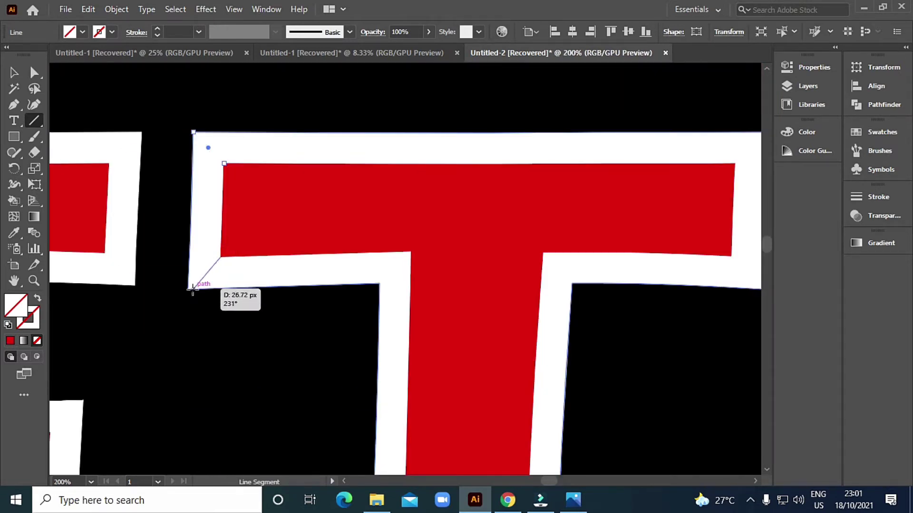
{"action": "scroll", "coordinate": [193, 290], "scroll_direction": "right", "scroll_amount": 5}
{"action": "left_click_drag", "start_coordinate": [549, 175], "coordinate": [516, 207]}
{"action": "left_click_drag", "start_coordinate": [514, 299], "coordinate": [542, 332]}
{"action": "scroll", "coordinate": [457, 338], "scroll_direction": "down", "scroll_amount": 5}
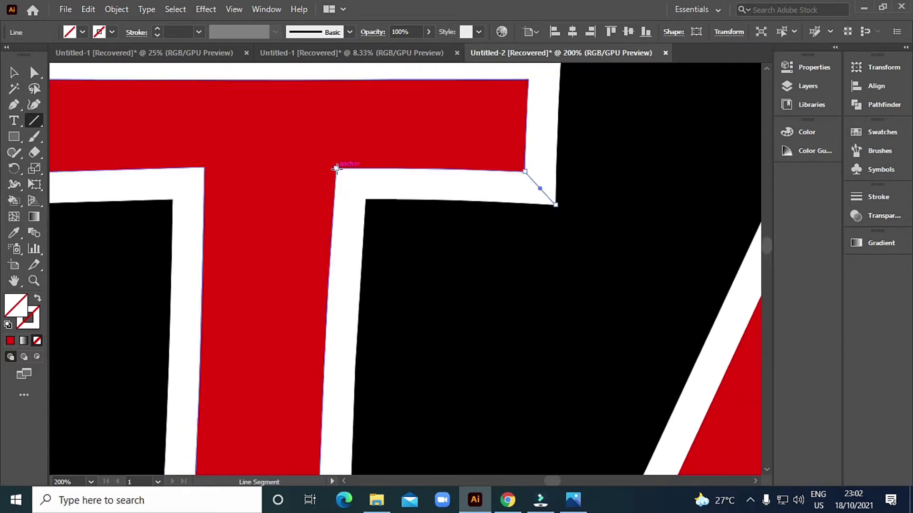
{"action": "left_click_drag", "start_coordinate": [337, 168], "coordinate": [366, 198]}
{"action": "scroll", "coordinate": [367, 198], "scroll_direction": "left", "scroll_amount": 5}
{"action": "left_click_drag", "start_coordinate": [394, 136], "coordinate": [364, 166]}
{"action": "scroll", "coordinate": [364, 166], "scroll_direction": "down", "scroll_amount": 2}
- Add diagonals at the T's lower-left and lower-right corners
{"action": "left_click_drag", "start_coordinate": [494, 327], "coordinate": [433, 108]}
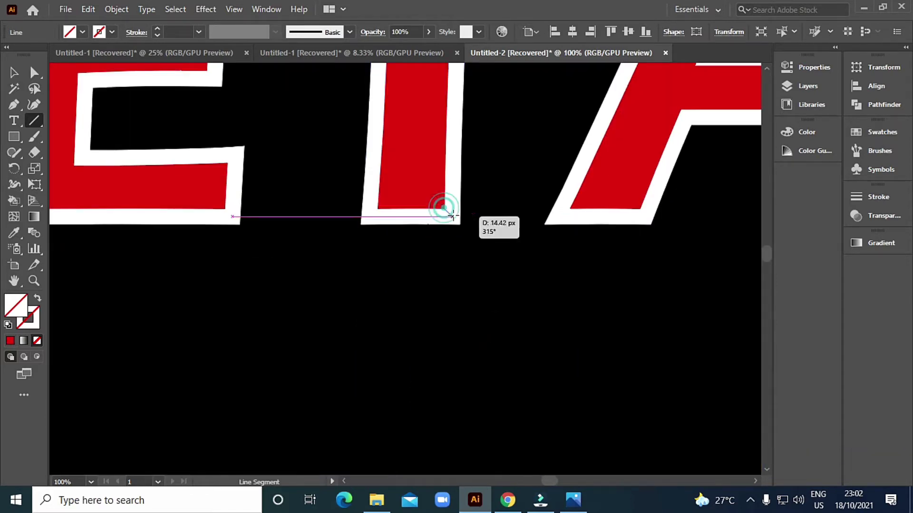
{"action": "scroll", "coordinate": [378, 210], "scroll_direction": "down", "scroll_amount": 2}
{"action": "scroll", "coordinate": [357, 316], "scroll_direction": "up", "scroll_amount": 3}
{"action": "left_click_drag", "start_coordinate": [408, 284], "coordinate": [356, 316]}
{"action": "scroll", "coordinate": [529, 285], "scroll_direction": "right", "scroll_amount": 5}
{"action": "left_click_drag", "start_coordinate": [429, 273], "coordinate": [450, 304]}
{"action": "scroll", "coordinate": [450, 303], "scroll_direction": "down", "scroll_amount": 2}
- Link the A's crossbar, lower-right and top-left corners to the outline
{"action": "left_click_drag", "start_coordinate": [377, 299], "coordinate": [387, 306]}
{"action": "scroll", "coordinate": [387, 306], "scroll_direction": "up", "scroll_amount": 2}
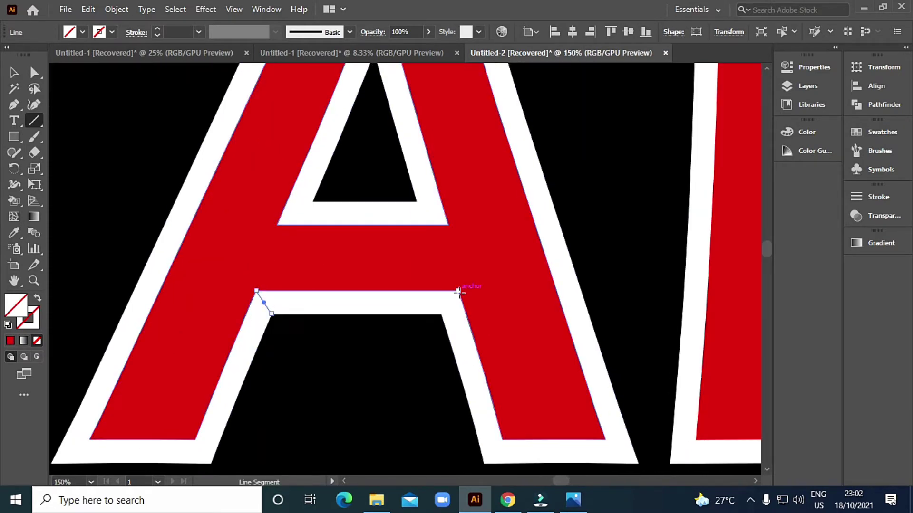
{"action": "left_click_drag", "start_coordinate": [475, 327], "coordinate": [383, 242]}
{"action": "left_click_drag", "start_coordinate": [512, 356], "coordinate": [545, 379]}
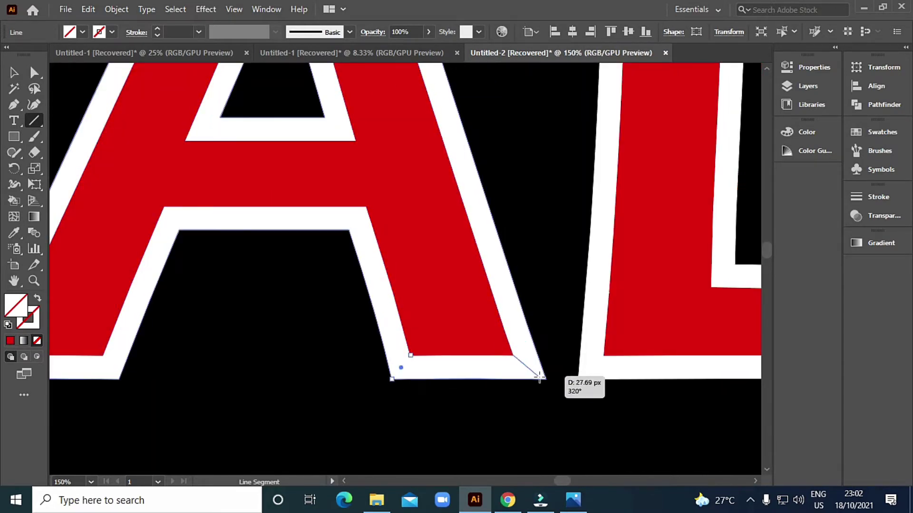
{"action": "scroll", "coordinate": [476, 112], "scroll_direction": "down", "scroll_amount": 2}
{"action": "scroll", "coordinate": [415, 238], "scroll_direction": "up", "scroll_amount": 3}
{"action": "left_click_drag", "start_coordinate": [222, 239], "coordinate": [206, 207]}
{"action": "scroll", "coordinate": [218, 238], "scroll_direction": "down", "scroll_amount": 3}
{"action": "scroll", "coordinate": [241, 362], "scroll_direction": "up", "scroll_amount": 1}
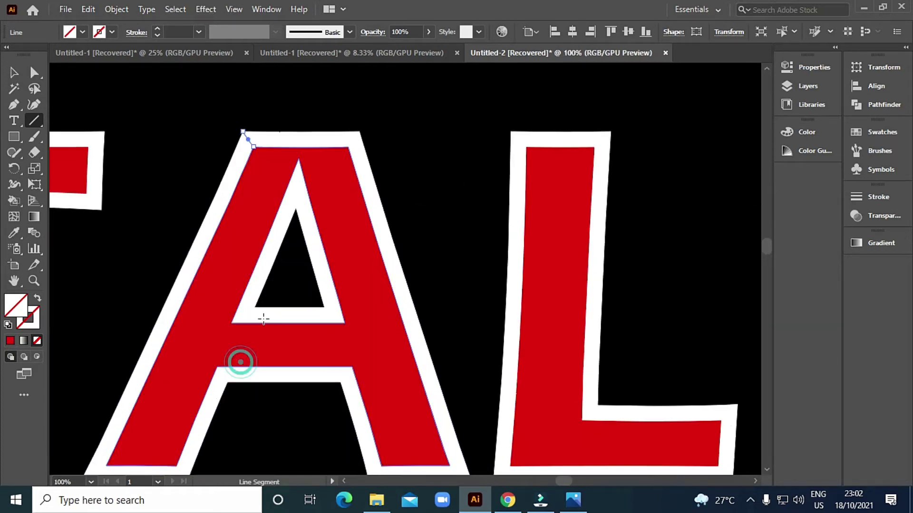
{"action": "scroll", "coordinate": [241, 362], "scroll_direction": "up", "scroll_amount": 4}
- Join the A's inner and counter corners and draw a vertical line at its apex
{"action": "left_click_drag", "start_coordinate": [169, 326], "coordinate": [263, 264]}
{"action": "left_click_drag", "start_coordinate": [541, 263], "coordinate": [624, 326]}
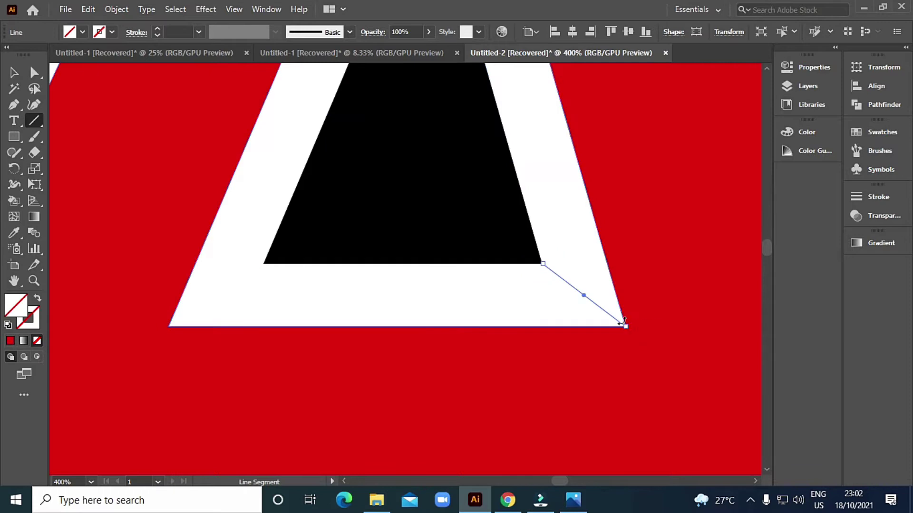
{"action": "scroll", "coordinate": [624, 326], "scroll_direction": "down", "scroll_amount": 1}
{"action": "left_click_drag", "start_coordinate": [522, 356], "coordinate": [530, 206]}
{"action": "scroll", "coordinate": [530, 206], "scroll_direction": "down", "scroll_amount": 3}
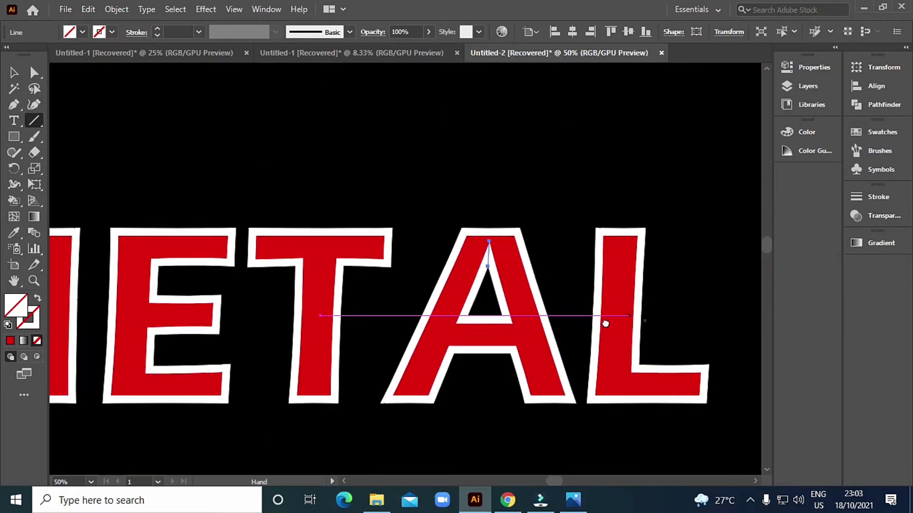
{"action": "scroll", "coordinate": [606, 323], "scroll_direction": "up", "scroll_amount": 2}
- Draw diagonals linking the L's inner, top-right and lower-left corners to the outline
{"action": "mouse_move", "coordinate": [417, 185]}
{"action": "left_mouse_down"}
{"action": "mouse_move", "coordinate": [546, 212]}
{"action": "mouse_move", "coordinate": [572, 360]}
{"action": "mouse_move", "coordinate": [599, 101]}
{"action": "left_mouse_up"}
{"action": "scroll", "coordinate": [572, 359], "scroll_direction": "up", "scroll_amount": 1}
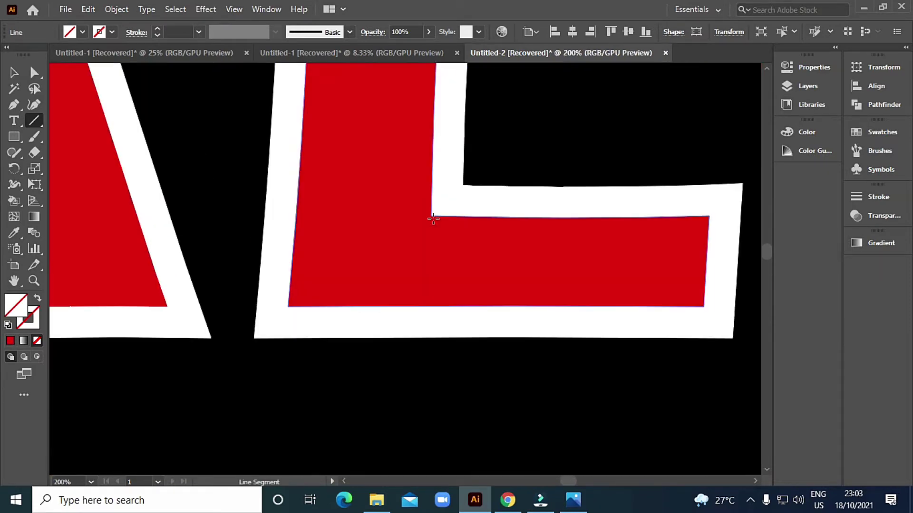
{"action": "left_click_drag", "start_coordinate": [431, 215], "coordinate": [464, 185]}
{"action": "left_click_drag", "start_coordinate": [709, 217], "coordinate": [742, 184]}
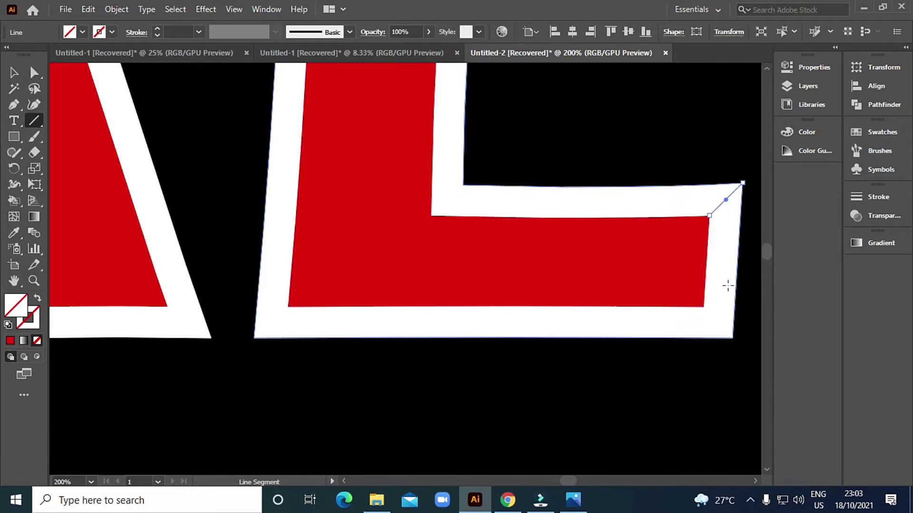
{"action": "left_click_drag", "start_coordinate": [727, 285], "coordinate": [627, 224]}
{"action": "scroll", "coordinate": [456, 267], "scroll_direction": "left", "scroll_amount": 5}
{"action": "left_click_drag", "start_coordinate": [463, 254], "coordinate": [428, 285]}
{"action": "scroll", "coordinate": [428, 285], "scroll_direction": "down", "scroll_amount": 4}
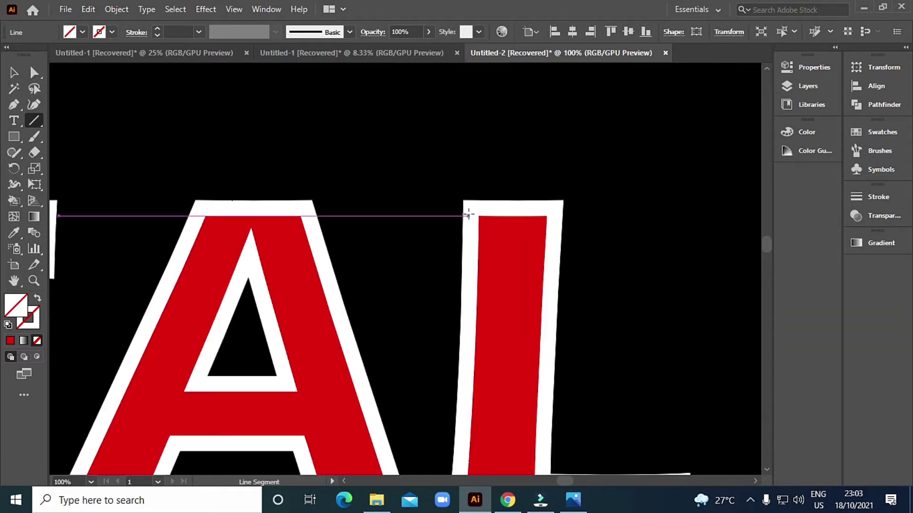
{"action": "scroll", "coordinate": [469, 209], "scroll_direction": "down", "scroll_amount": 2}
{"action": "scroll", "coordinate": [224, 256], "scroll_direction": "up", "scroll_amount": 3}
{"action": "scroll", "coordinate": [168, 231], "scroll_direction": "up", "scroll_amount": 6}
{"action": "left_click_drag", "start_coordinate": [14, 104], "coordinate": [72, 122]}
- Add an anchor point in the M's notch and pull both notch points upward
{"action": "left_click", "coordinate": [240, 242]}
{"action": "scroll", "coordinate": [247, 243], "scroll_direction": "down", "scroll_amount": 3}
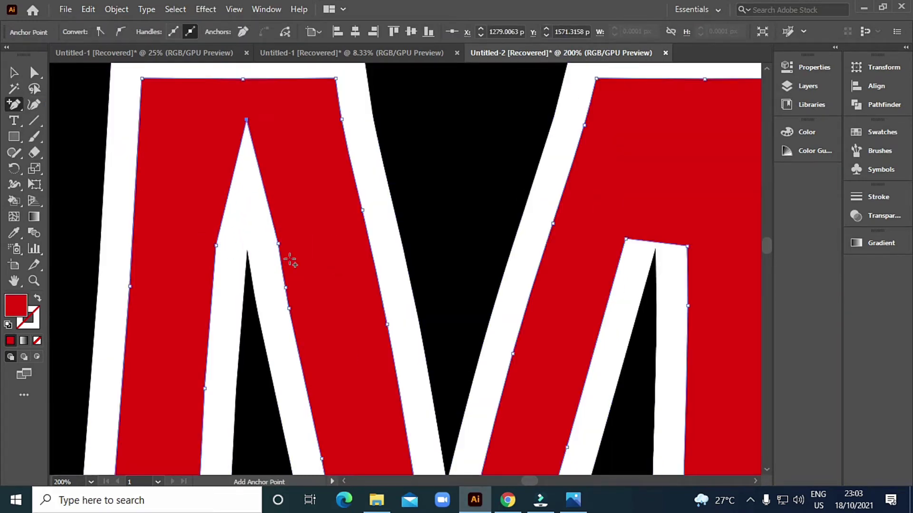
{"action": "scroll", "coordinate": [290, 260], "scroll_direction": "down", "scroll_amount": 3}
{"action": "scroll", "coordinate": [321, 280], "scroll_direction": "up", "scroll_amount": 4}
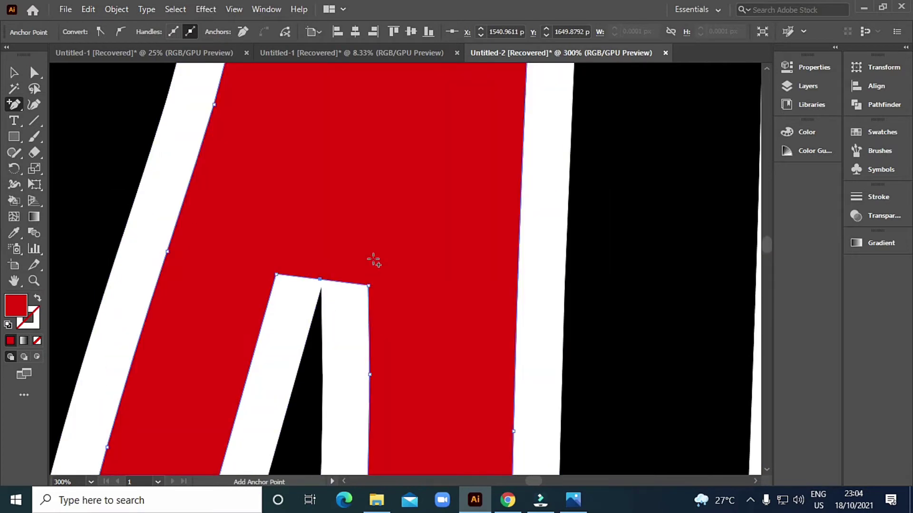
{"action": "mouse_move", "coordinate": [321, 280]}
{"action": "left_mouse_down"}
{"action": "mouse_move", "coordinate": [351, 122]}
{"action": "mouse_move", "coordinate": [338, 133]}
{"action": "left_mouse_up"}
{"action": "scroll", "coordinate": [358, 95], "scroll_direction": "down", "scroll_amount": 1}
{"action": "scroll", "coordinate": [398, 218], "scroll_direction": "down", "scroll_amount": 4}
{"action": "scroll", "coordinate": [336, 158], "scroll_direction": "up", "scroll_amount": 2}
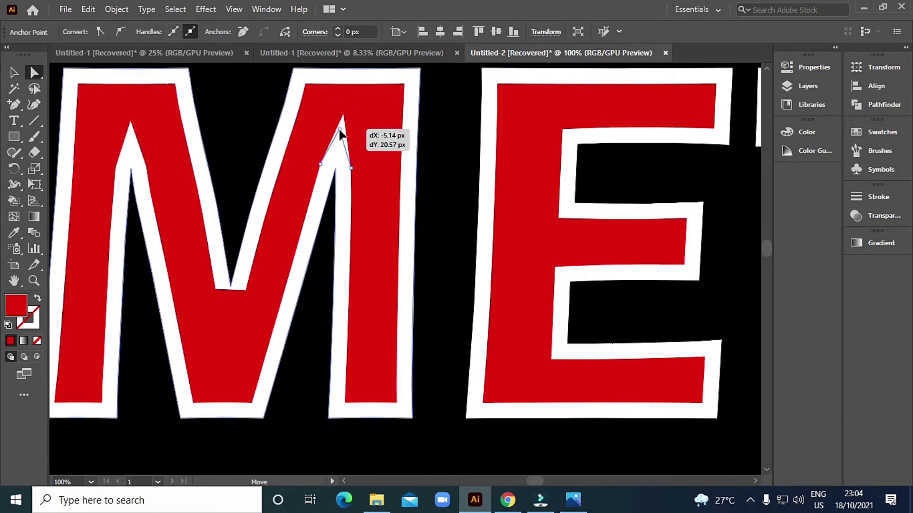
{"action": "left_click_drag", "start_coordinate": [133, 130], "coordinate": [130, 132]}
{"action": "scroll", "coordinate": [149, 189], "scroll_direction": "down", "scroll_amount": 2}
{"action": "scroll", "coordinate": [296, 226], "scroll_direction": "up", "scroll_amount": 3}
{"action": "scroll", "coordinate": [296, 226], "scroll_direction": "up", "scroll_amount": 2}
- Draw a short line linking the M's right notch to the white outline
{"action": "key", "text": "\\"}
{"action": "mouse_move", "coordinate": [350, 184]}
{"action": "left_mouse_down"}
{"action": "mouse_move", "coordinate": [347, 205]}
{"action": "mouse_move", "coordinate": [342, 149]}
{"action": "left_mouse_up"}
{"action": "scroll", "coordinate": [304, 232], "scroll_direction": "down", "scroll_amount": 3}
{"action": "scroll", "coordinate": [303, 233], "scroll_direction": "up", "scroll_amount": 2}
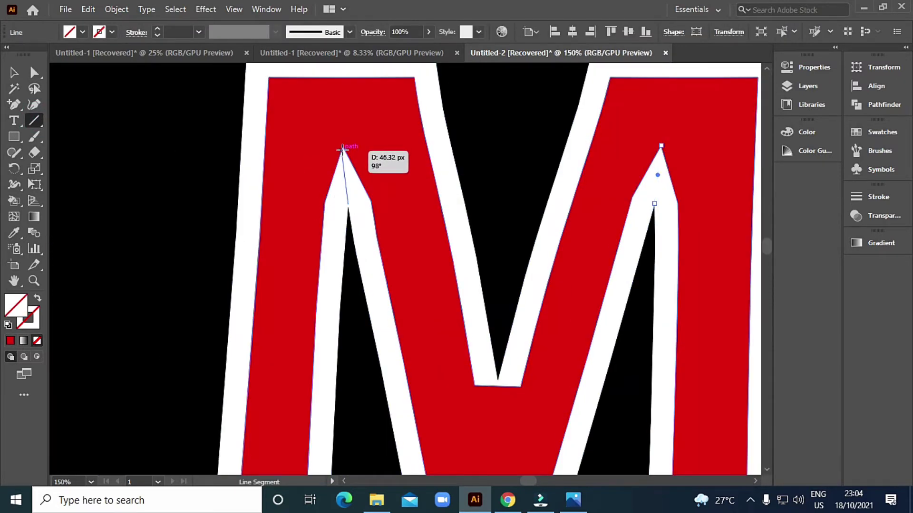
{"action": "scroll", "coordinate": [349, 162], "scroll_direction": "down", "scroll_amount": 3}
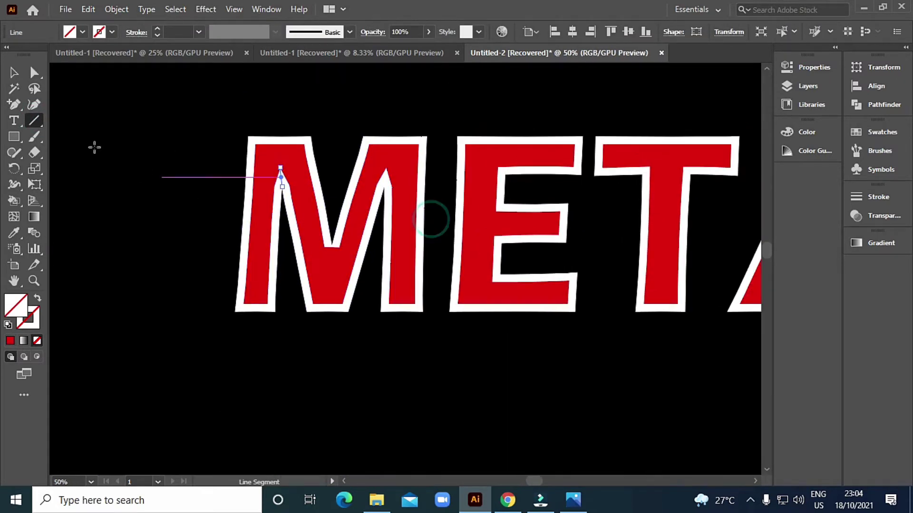
{"action": "scroll", "coordinate": [175, 221], "scroll_direction": "down", "scroll_amount": 3}
- Marquee-select all the METAL letters
{"action": "left_click_drag", "start_coordinate": [169, 163], "coordinate": [497, 297]}
{"action": "scroll", "coordinate": [365, 281], "scroll_direction": "up", "scroll_amount": 3}
{"action": "left_click_drag", "start_coordinate": [216, 212], "coordinate": [378, 367]}
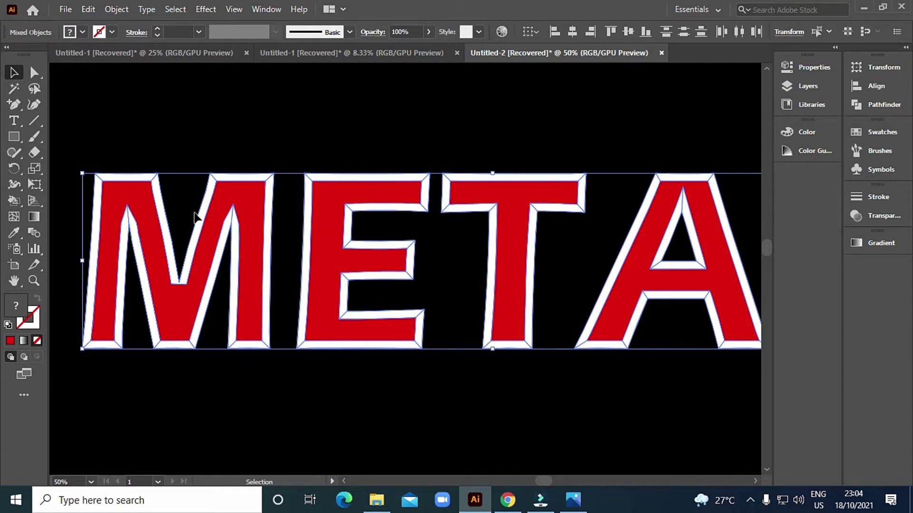
- Zoom in closely on the M's top-left corner where the bevel line ends
{"action": "scroll", "coordinate": [135, 230], "scroll_direction": "up", "scroll_amount": 3}
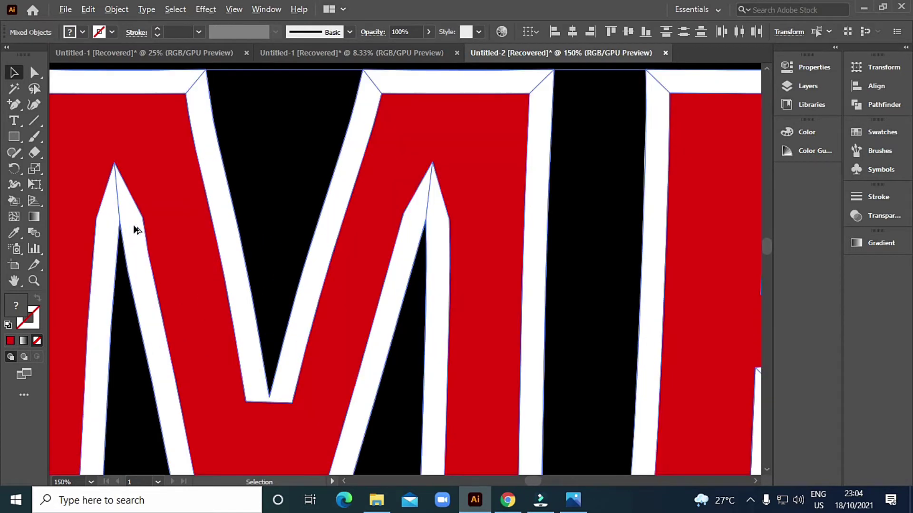
{"action": "scroll", "coordinate": [134, 230], "scroll_direction": "down", "scroll_amount": 2}
{"action": "scroll", "coordinate": [134, 230], "scroll_direction": "down", "scroll_amount": 1}
{"action": "scroll", "coordinate": [296, 285], "scroll_direction": "right", "scroll_amount": 3}
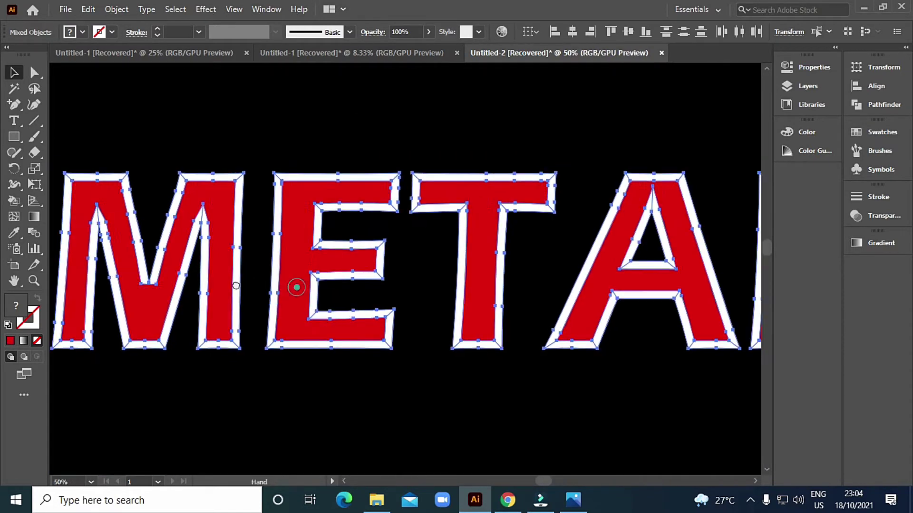
{"action": "scroll", "coordinate": [372, 289], "scroll_direction": "right", "scroll_amount": 2}
{"action": "scroll", "coordinate": [372, 290], "scroll_direction": "down", "scroll_amount": 1}
{"action": "scroll", "coordinate": [362, 266], "scroll_direction": "right", "scroll_amount": 3}
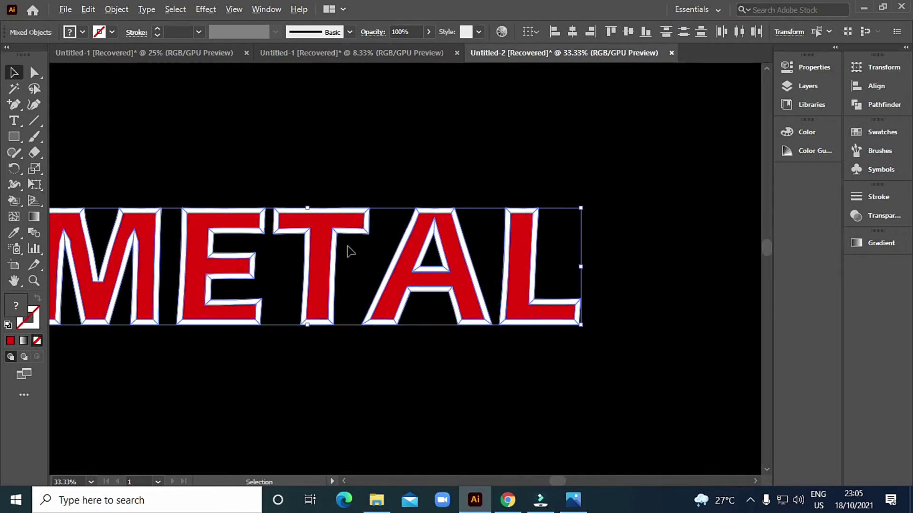
{"action": "scroll", "coordinate": [346, 251], "scroll_direction": "up", "scroll_amount": 2}
{"action": "scroll", "coordinate": [461, 278], "scroll_direction": "down", "scroll_amount": 1}
{"action": "scroll", "coordinate": [485, 281], "scroll_direction": "down", "scroll_amount": 1}
{"action": "scroll", "coordinate": [367, 316], "scroll_direction": "left", "scroll_amount": 2}
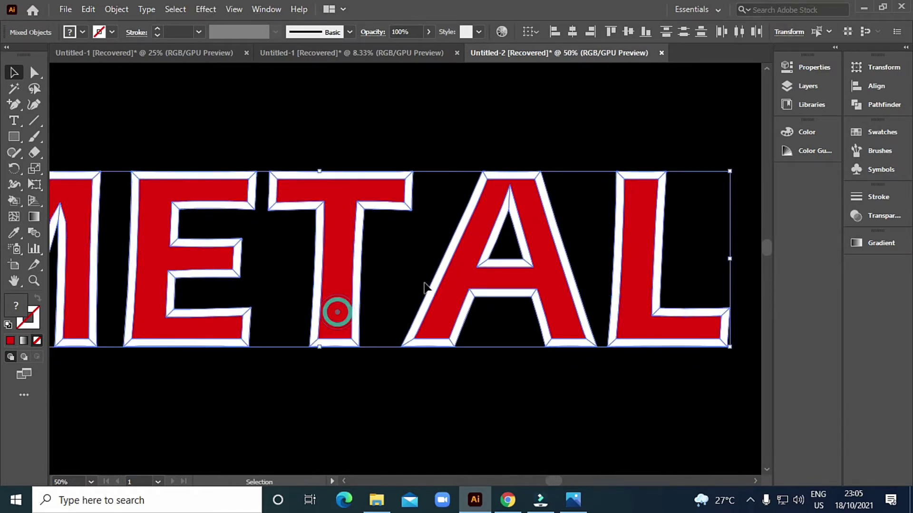
{"action": "scroll", "coordinate": [336, 312], "scroll_direction": "down", "scroll_amount": 1}
{"action": "scroll", "coordinate": [387, 292], "scroll_direction": "up", "scroll_amount": 1}
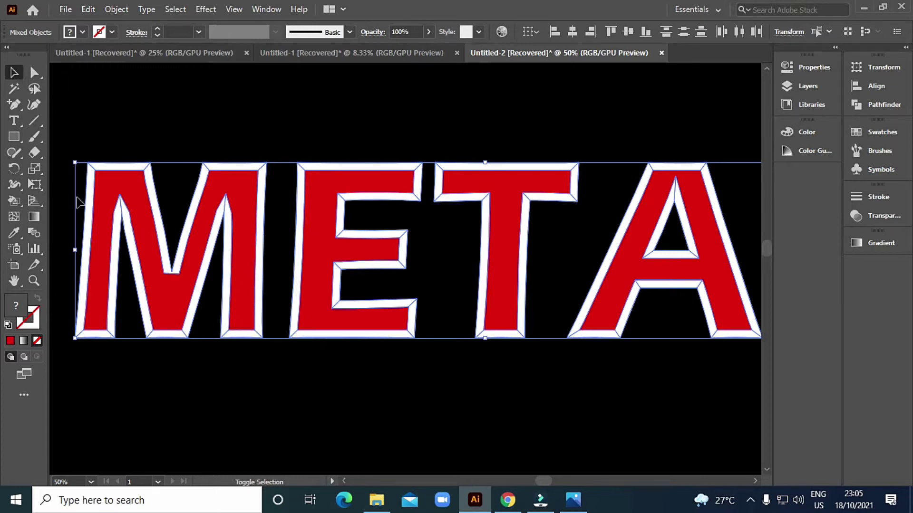
{"action": "key", "text": "shift+m"}
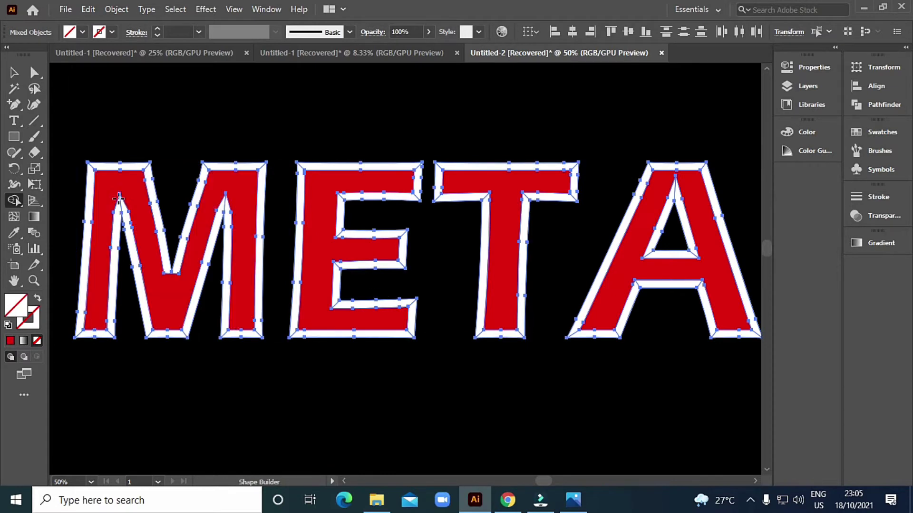
{"action": "scroll", "coordinate": [87, 224], "scroll_direction": "up", "scroll_amount": 1}
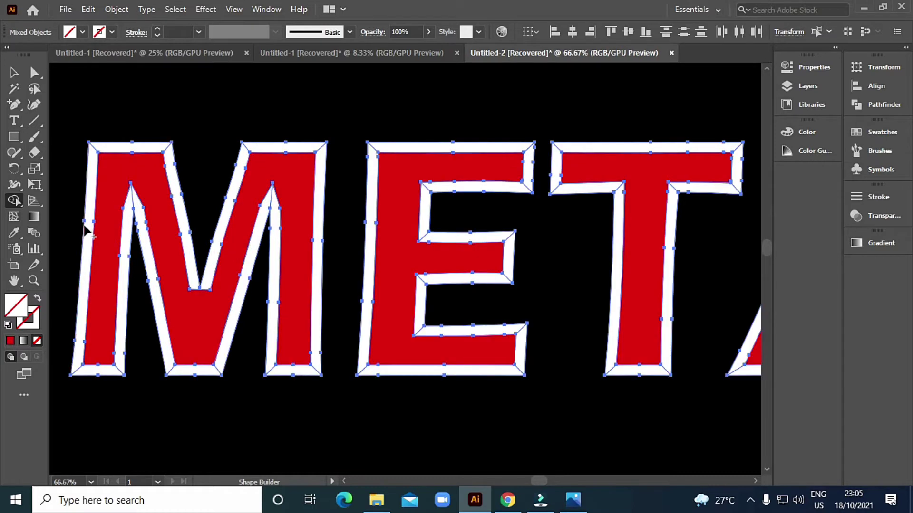
{"action": "scroll", "coordinate": [95, 214], "scroll_direction": "up", "scroll_amount": 2}
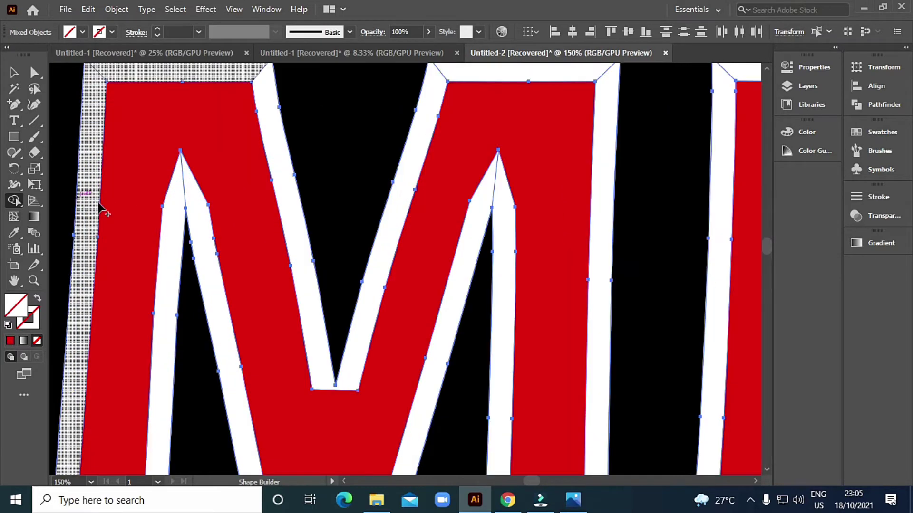
{"action": "scroll", "coordinate": [129, 238], "scroll_direction": "up", "scroll_amount": 2}
{"action": "scroll", "coordinate": [128, 205], "scroll_direction": "up", "scroll_amount": 2}
{"action": "scroll", "coordinate": [126, 241], "scroll_direction": "up", "scroll_amount": 2}
{"action": "scroll", "coordinate": [126, 241], "scroll_direction": "up", "scroll_amount": 2}
{"action": "scroll", "coordinate": [152, 307], "scroll_direction": "up", "scroll_amount": 2}
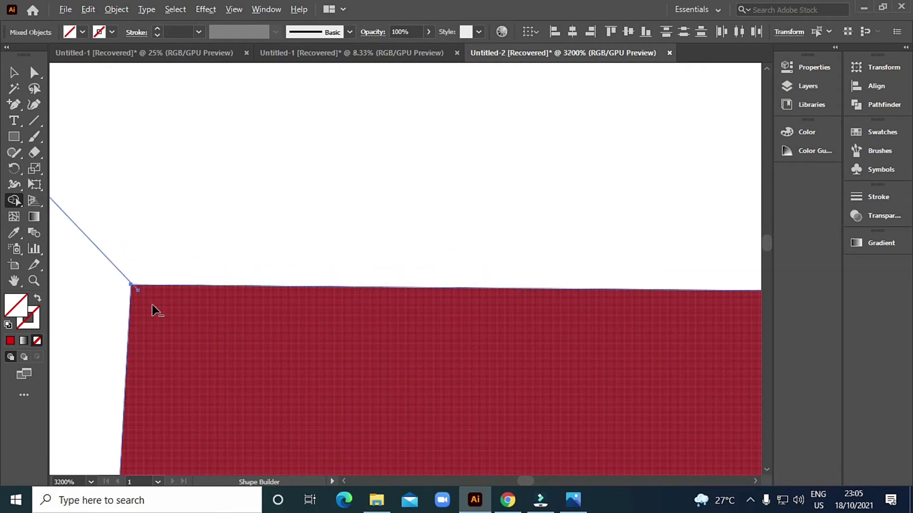
{"action": "scroll", "coordinate": [152, 306], "scroll_direction": "down", "scroll_amount": 5}
{"action": "scroll", "coordinate": [265, 311], "scroll_direction": "up", "scroll_amount": 3}
{"action": "scroll", "coordinate": [285, 286], "scroll_direction": "up", "scroll_amount": 2}
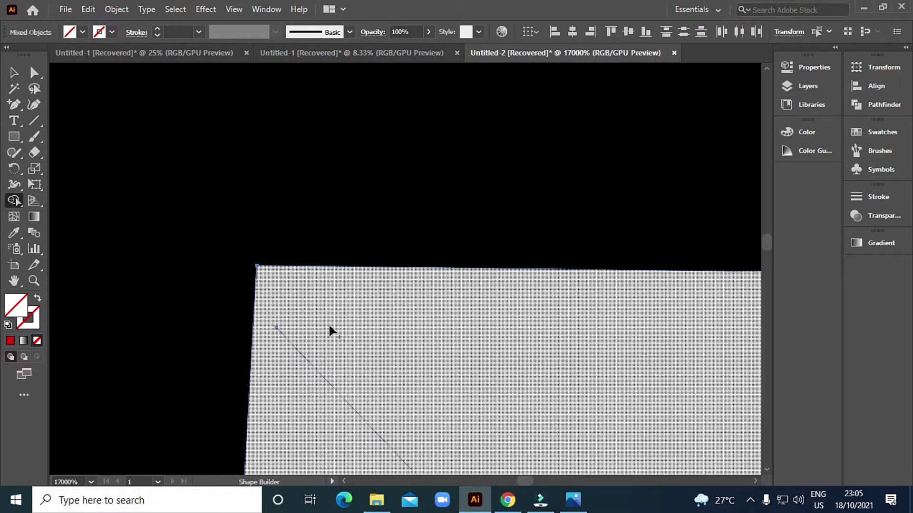
- Move the bevel line's loose end anchor onto the M's outer corner, then select all METAL letter paths
{"action": "key", "text": "a"}
{"action": "left_click", "coordinate": [276, 328]}
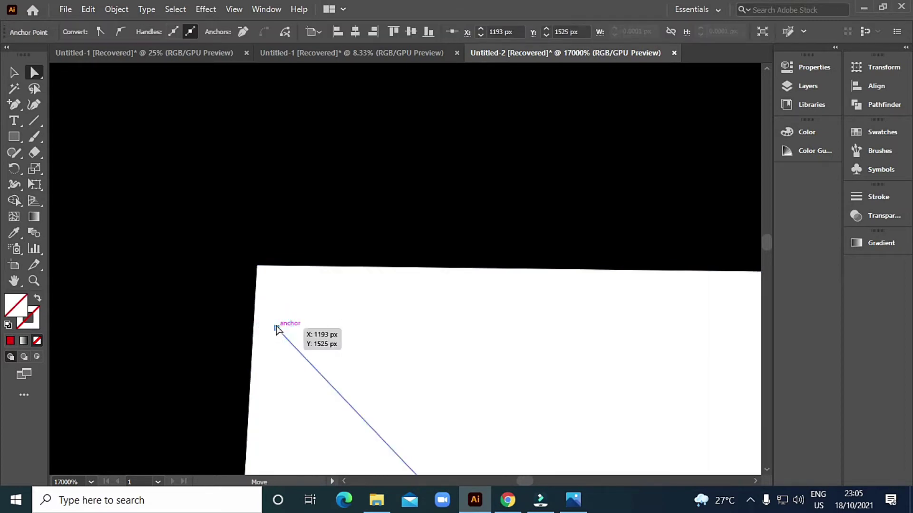
{"action": "scroll", "coordinate": [265, 275], "scroll_direction": "down", "scroll_amount": 2, "text": "alt"}
{"action": "scroll", "coordinate": [429, 365], "scroll_direction": "down", "scroll_amount": 5, "text": "alt"}
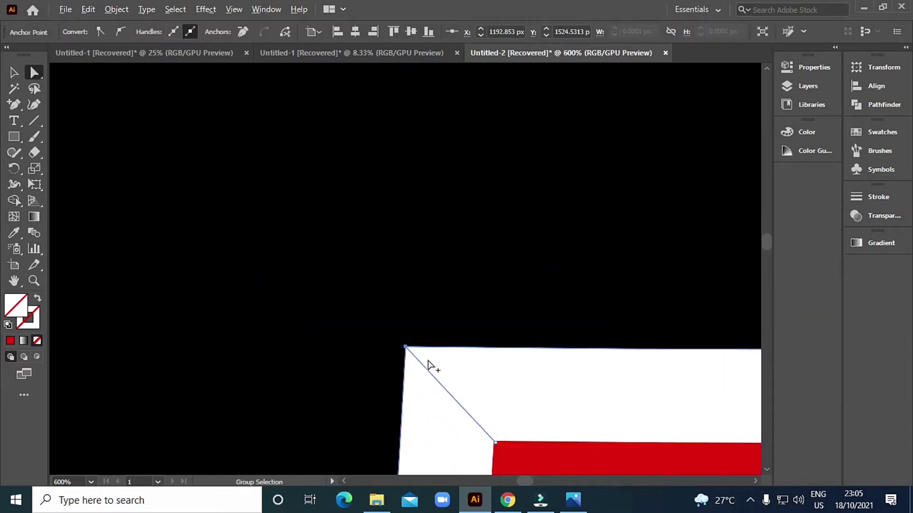
{"action": "scroll", "coordinate": [387, 263], "scroll_direction": "down", "scroll_amount": 1, "text": "alt"}
{"action": "scroll", "coordinate": [389, 271], "scroll_direction": "down", "scroll_amount": 1, "text": "alt"}
{"action": "scroll", "coordinate": [418, 247], "scroll_direction": "down", "scroll_amount": 1, "text": "alt"}
{"action": "scroll", "coordinate": [400, 252], "scroll_direction": "down", "scroll_amount": 1, "text": "alt"}
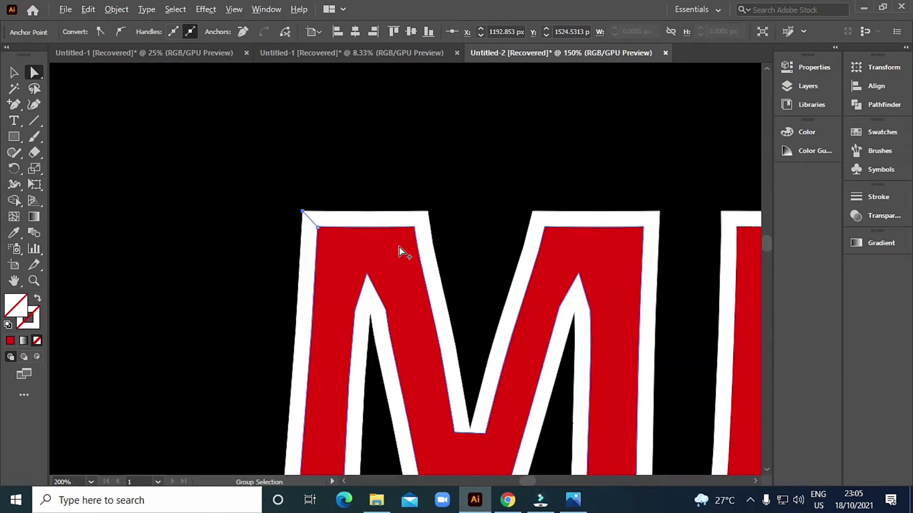
{"action": "scroll", "coordinate": [405, 254], "scroll_direction": "down", "scroll_amount": 2, "text": "alt"}
{"action": "scroll", "coordinate": [432, 277], "scroll_direction": "down", "scroll_amount": 2, "text": "alt"}
{"action": "scroll", "coordinate": [408, 266], "scroll_direction": "right", "scroll_amount": 1, "text": "ctrl"}
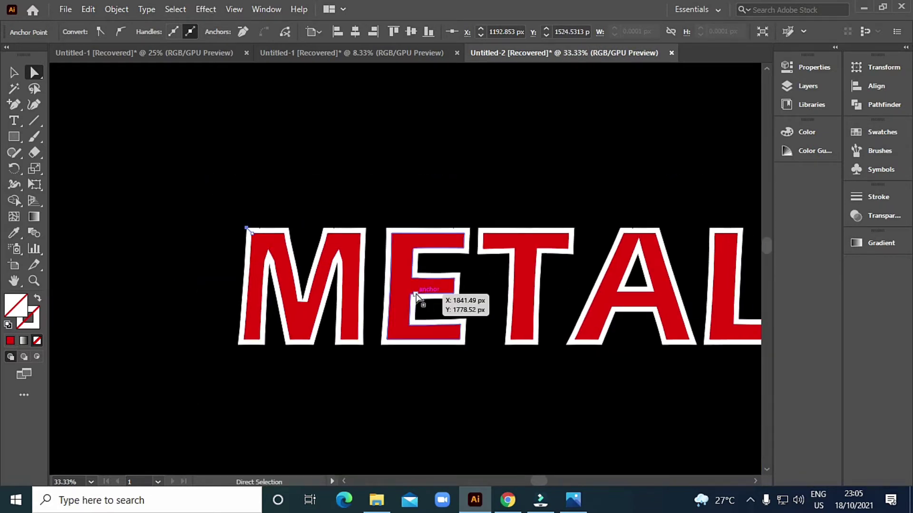
{"action": "scroll", "coordinate": [209, 190], "scroll_direction": "down", "scroll_amount": 2, "text": "alt"}
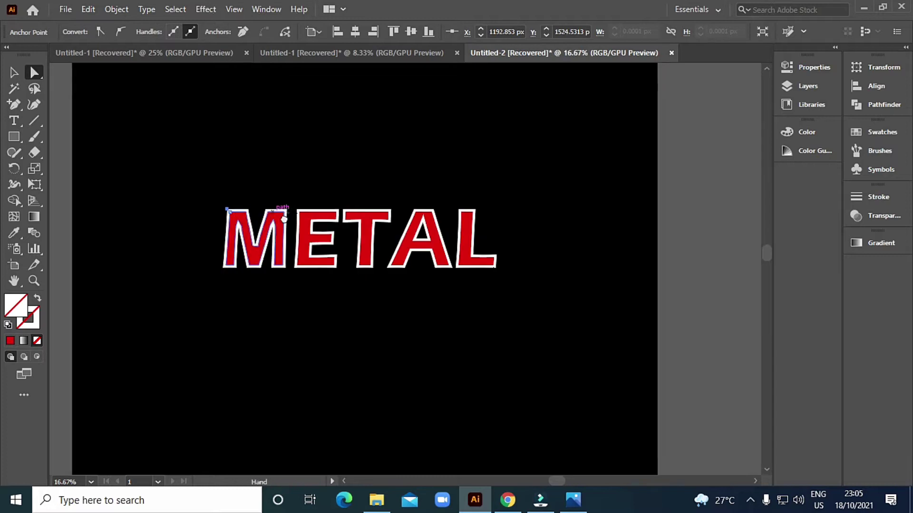
{"action": "left_click_drag", "start_coordinate": [171, 191], "coordinate": [502, 369]}
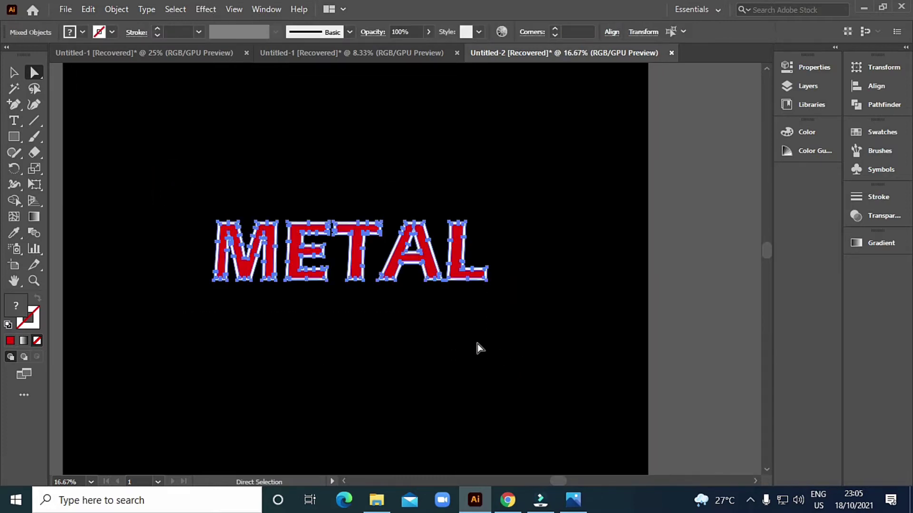
- Merge the thin sliver on the M's left edge into its white border with Shape Builder
{"action": "key", "text": "shift+m"}
{"action": "scroll", "coordinate": [362, 285], "scroll_direction": "up", "scroll_amount": 2, "text": "alt"}
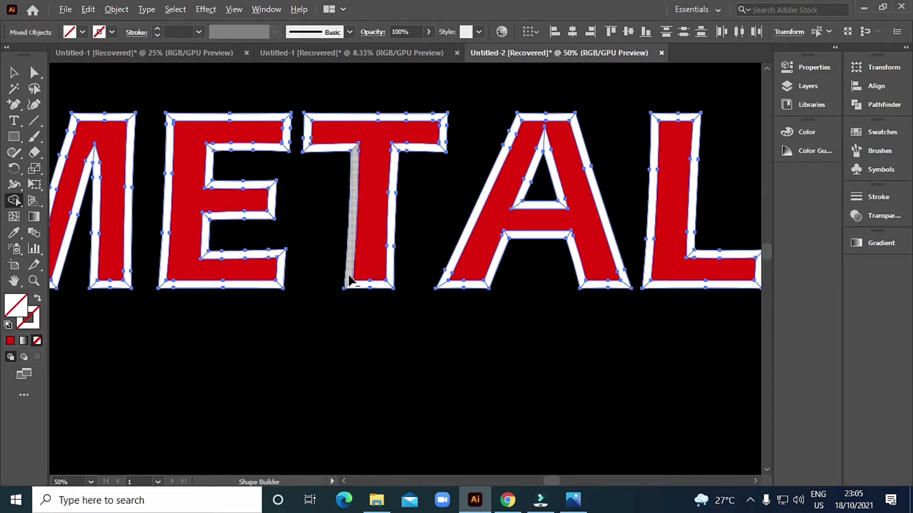
{"action": "scroll", "coordinate": [401, 295], "scroll_direction": "up", "scroll_amount": 1, "text": "alt"}
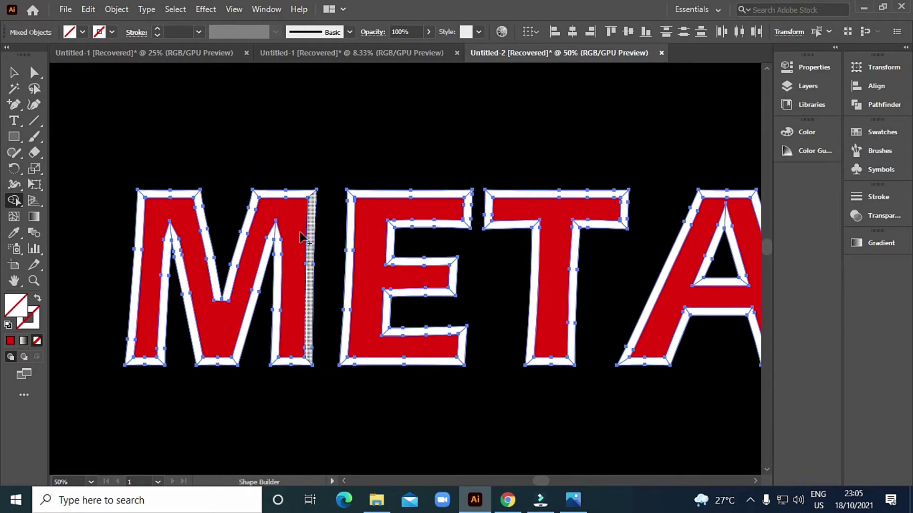
{"action": "left_click_drag", "start_coordinate": [299, 232], "coordinate": [206, 279]}
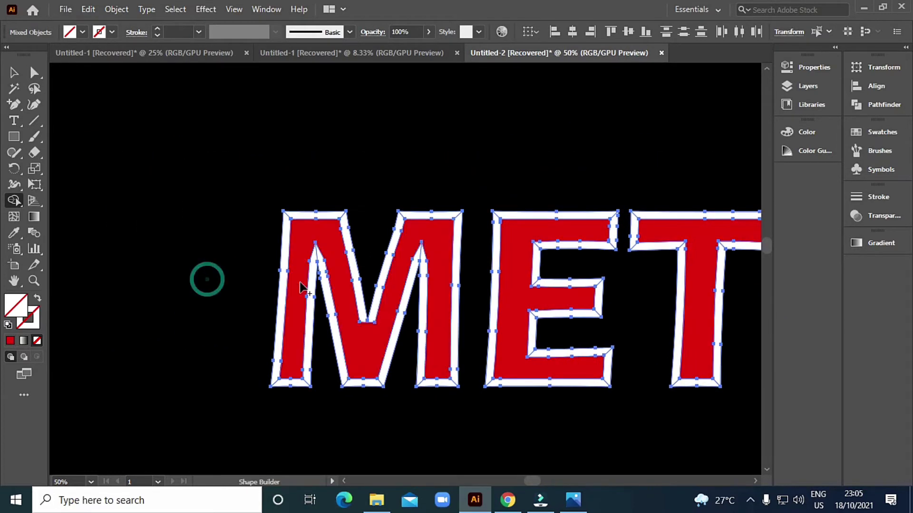
{"action": "scroll", "coordinate": [300, 281], "scroll_direction": "up", "scroll_amount": 3, "text": "alt"}
{"action": "scroll", "coordinate": [267, 242], "scroll_direction": "down", "scroll_amount": 2, "text": "alt"}
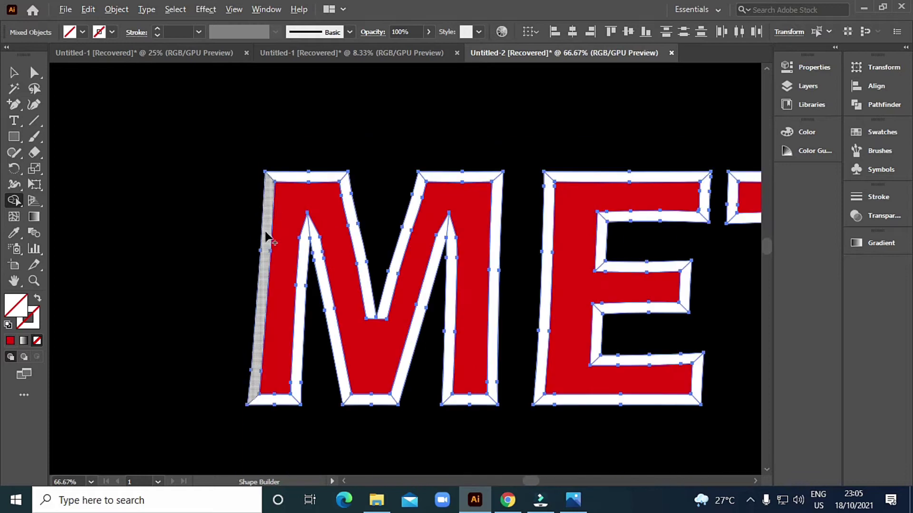
{"action": "left_click", "coordinate": [265, 244]}
{"action": "left_click", "coordinate": [259, 253]}
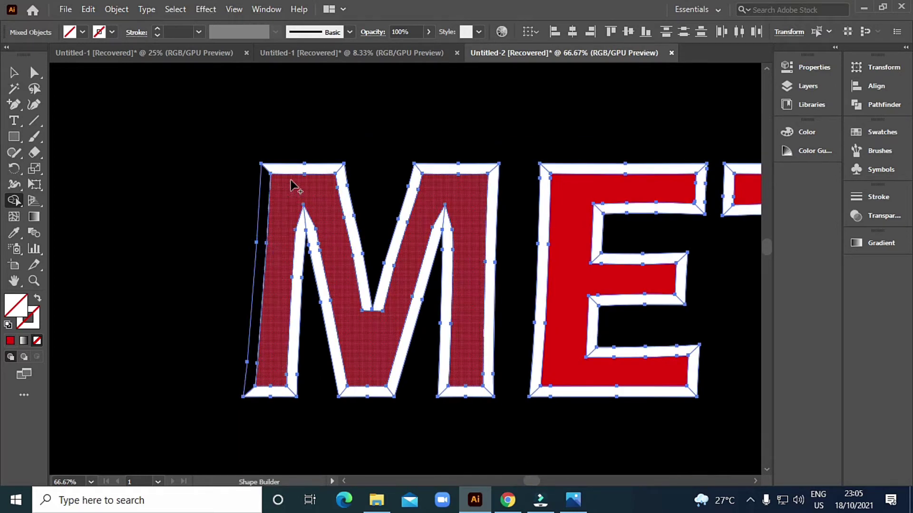
{"action": "left_click_drag", "start_coordinate": [265, 193], "coordinate": [259, 219]}
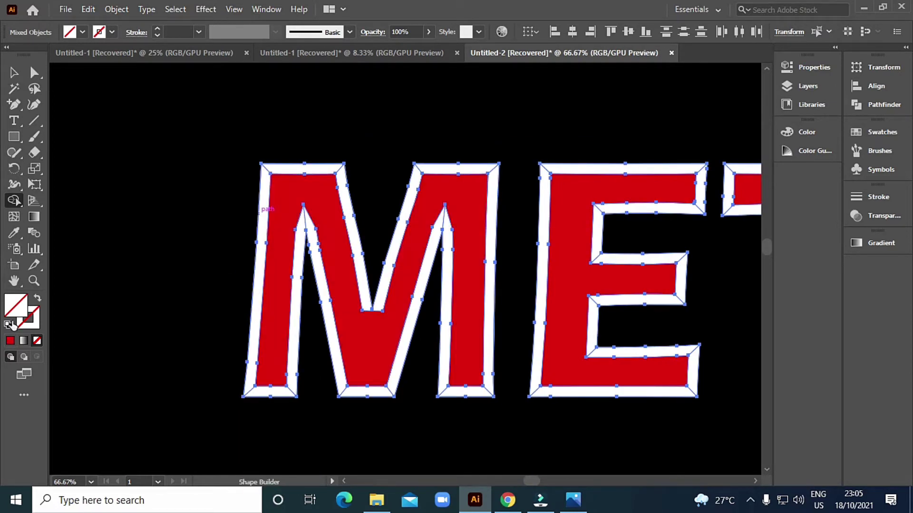
- Set the fill colour to a light blue in the Color Picker
{"action": "double_click", "coordinate": [16, 305]}
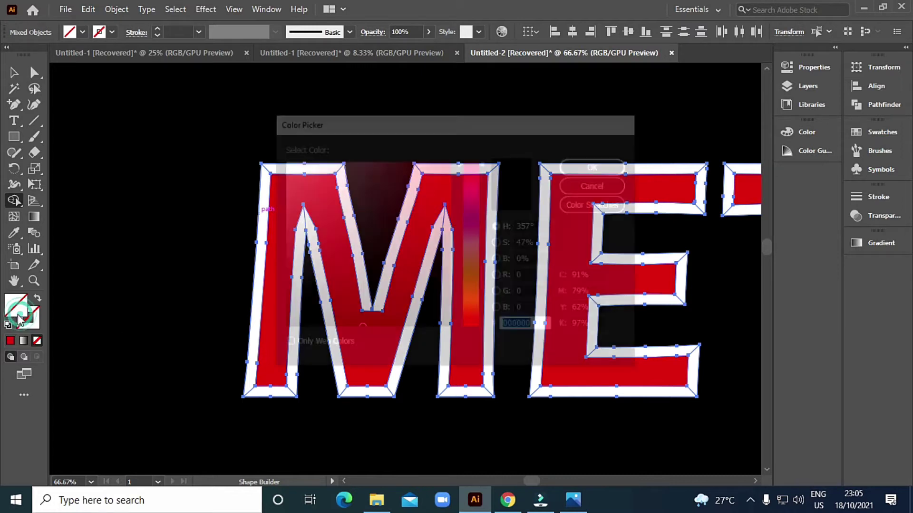
{"action": "left_click_drag", "start_coordinate": [439, 173], "coordinate": [450, 167]}
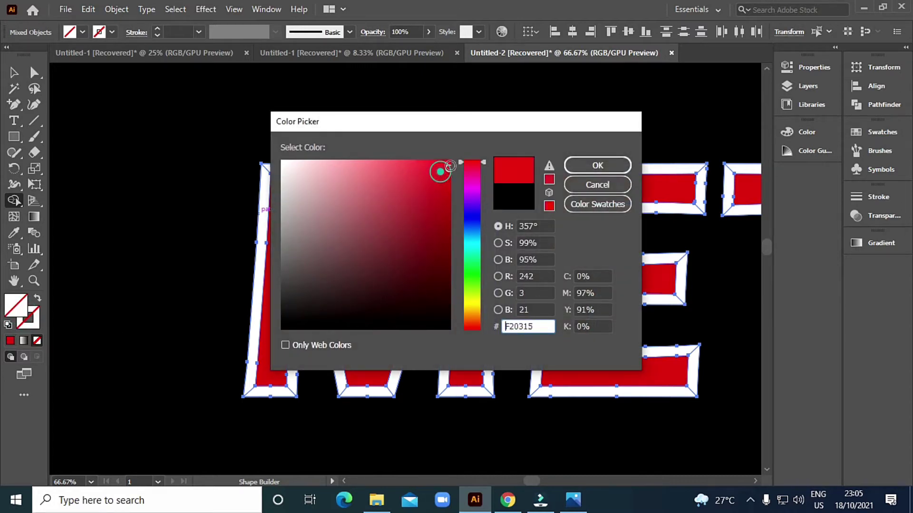
{"action": "left_click", "coordinate": [472, 219]}
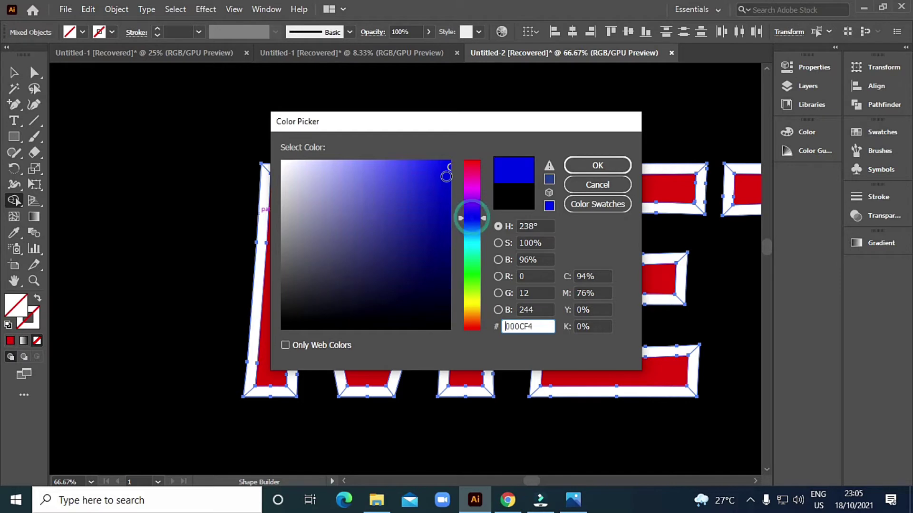
{"action": "left_click_drag", "start_coordinate": [418, 178], "coordinate": [412, 177]}
{"action": "left_click", "coordinate": [598, 165]}
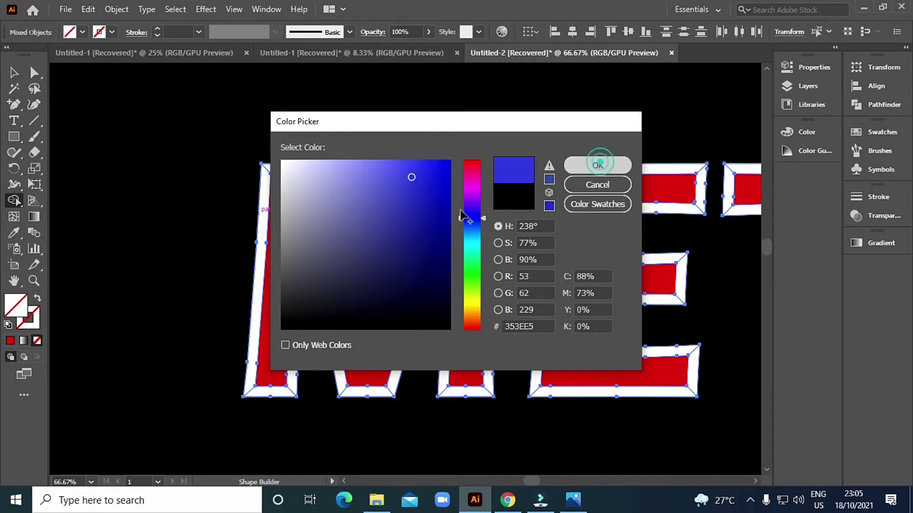
{"action": "scroll", "coordinate": [261, 219], "scroll_direction": "up", "scroll_amount": 3}
- Fill the M's left, top and diagonal V-notch bevel strips blue
{"action": "left_click", "coordinate": [261, 220]}
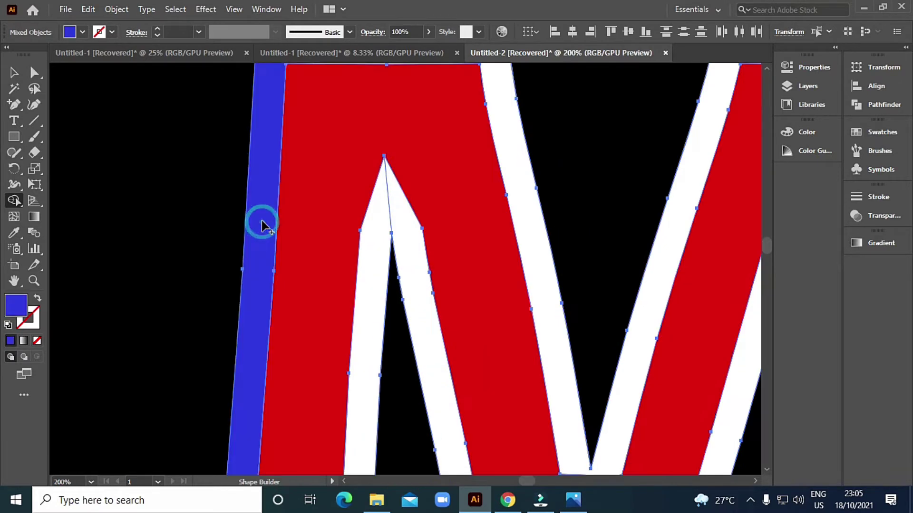
{"action": "scroll", "coordinate": [262, 220], "scroll_direction": "down", "scroll_amount": 3}
{"action": "scroll", "coordinate": [304, 183], "scroll_direction": "up", "scroll_amount": 2}
{"action": "left_click", "coordinate": [301, 162]}
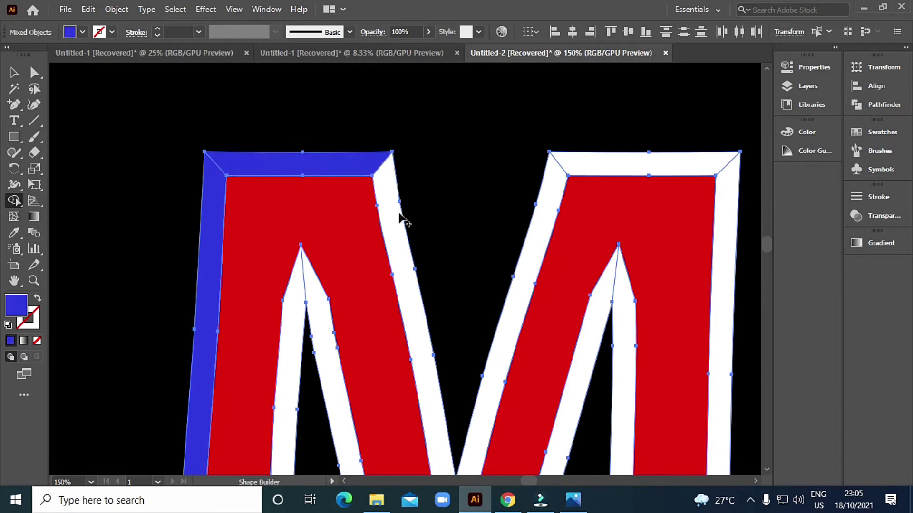
{"action": "left_click", "coordinate": [393, 221]}
{"action": "left_click_drag", "start_coordinate": [426, 309], "coordinate": [372, 257]}
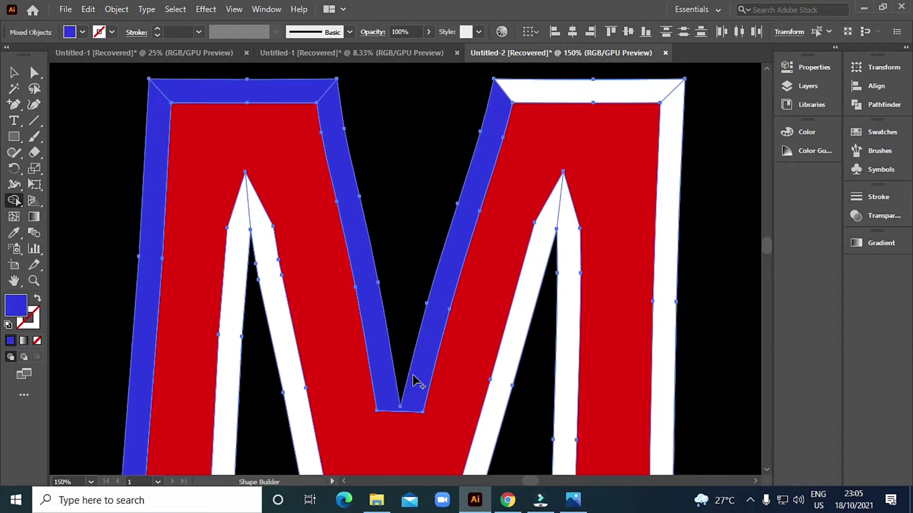
{"action": "scroll", "coordinate": [418, 381], "scroll_direction": "down", "scroll_amount": 1}
{"action": "scroll", "coordinate": [404, 361], "scroll_direction": "down", "scroll_amount": 2}
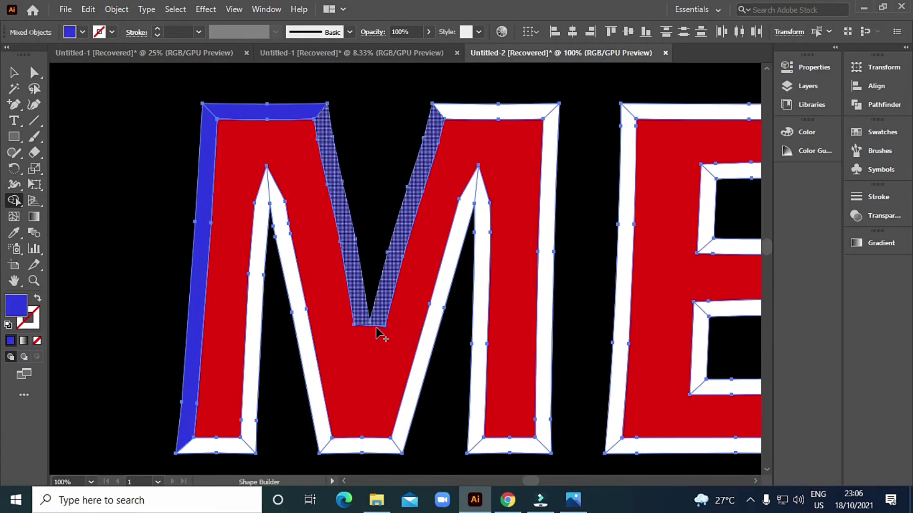
{"action": "scroll", "coordinate": [376, 333], "scroll_direction": "up", "scroll_amount": 3}
{"action": "scroll", "coordinate": [373, 328], "scroll_direction": "up", "scroll_amount": 4}
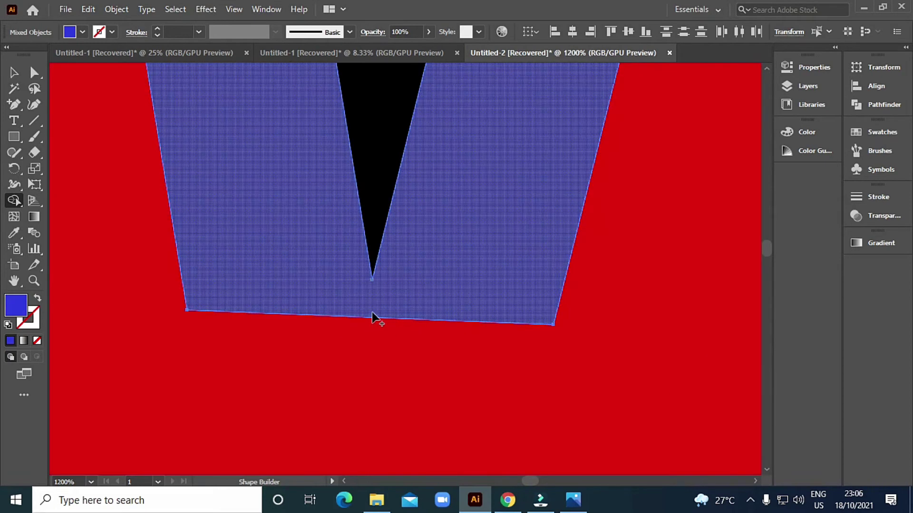
- Pull the V notch's tip anchor down to meet the red face, then select all METAL letter pieces
{"action": "key", "text": "a"}
{"action": "left_click_drag", "start_coordinate": [372, 281], "coordinate": [369, 319]}
{"action": "scroll", "coordinate": [369, 319], "scroll_direction": "up", "scroll_amount": 3}
{"action": "scroll", "coordinate": [333, 323], "scroll_direction": "up", "scroll_amount": 2}
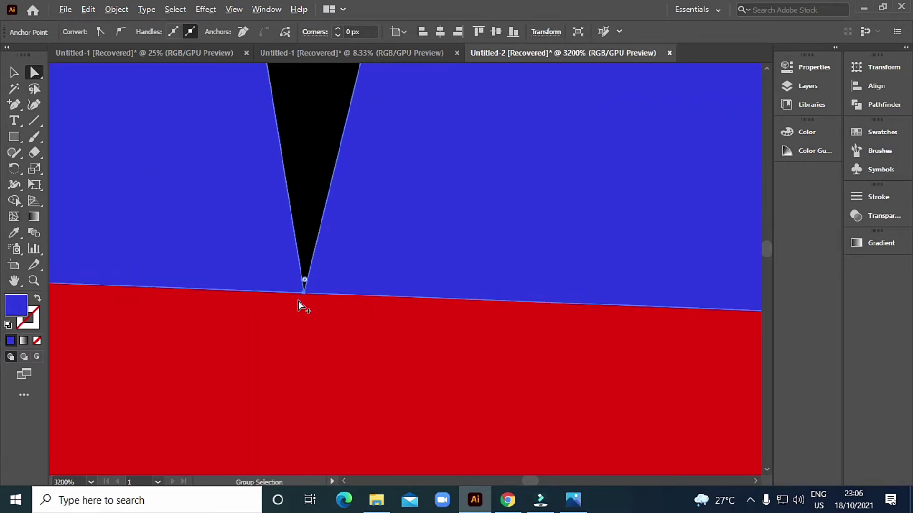
{"action": "scroll", "coordinate": [298, 301], "scroll_direction": "down", "scroll_amount": 3}
{"action": "scroll", "coordinate": [298, 301], "scroll_direction": "down", "scroll_amount": 3}
{"action": "scroll", "coordinate": [299, 301], "scroll_direction": "down", "scroll_amount": 3}
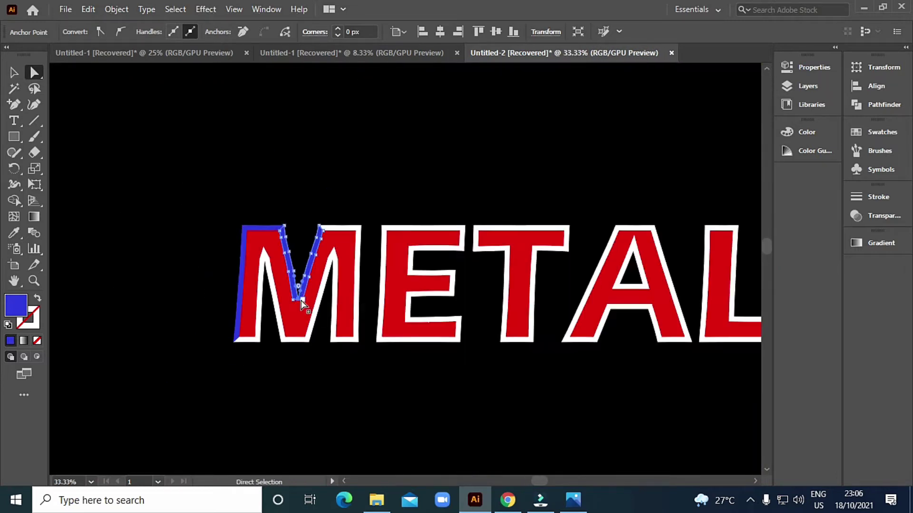
{"action": "scroll", "coordinate": [293, 278], "scroll_direction": "up", "scroll_amount": 8}
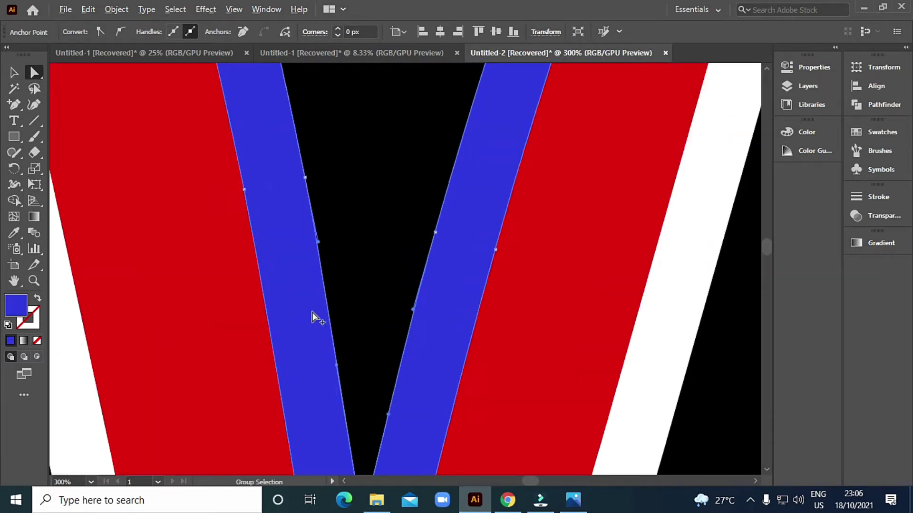
{"action": "scroll", "coordinate": [311, 314], "scroll_direction": "up", "scroll_amount": 3}
{"action": "scroll", "coordinate": [450, 379], "scroll_direction": "down", "scroll_amount": 3}
{"action": "scroll", "coordinate": [468, 398], "scroll_direction": "down", "scroll_amount": 2}
{"action": "scroll", "coordinate": [354, 338], "scroll_direction": "up", "scroll_amount": 4}
{"action": "scroll", "coordinate": [445, 400], "scroll_direction": "down", "scroll_amount": 1}
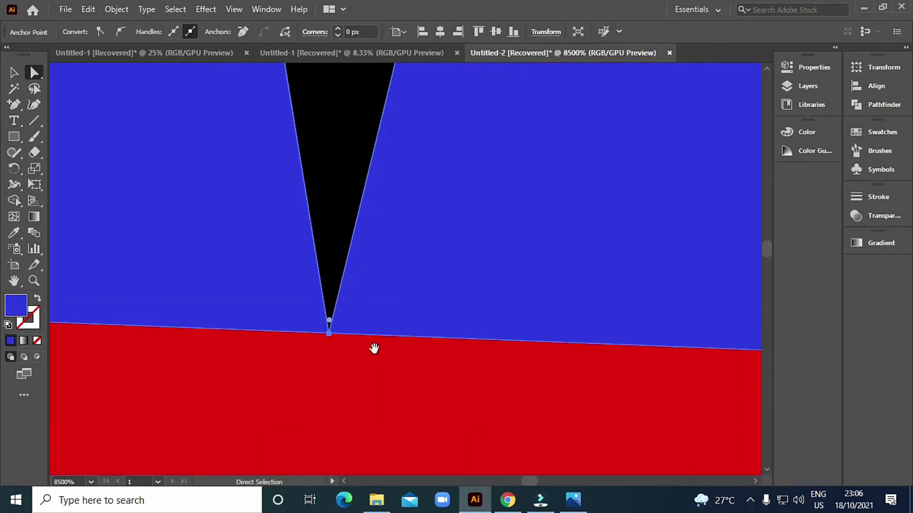
{"action": "scroll", "coordinate": [357, 301], "scroll_direction": "up", "scroll_amount": 4}
{"action": "scroll", "coordinate": [428, 324], "scroll_direction": "down", "scroll_amount": 1}
{"action": "scroll", "coordinate": [443, 327], "scroll_direction": "down", "scroll_amount": 3}
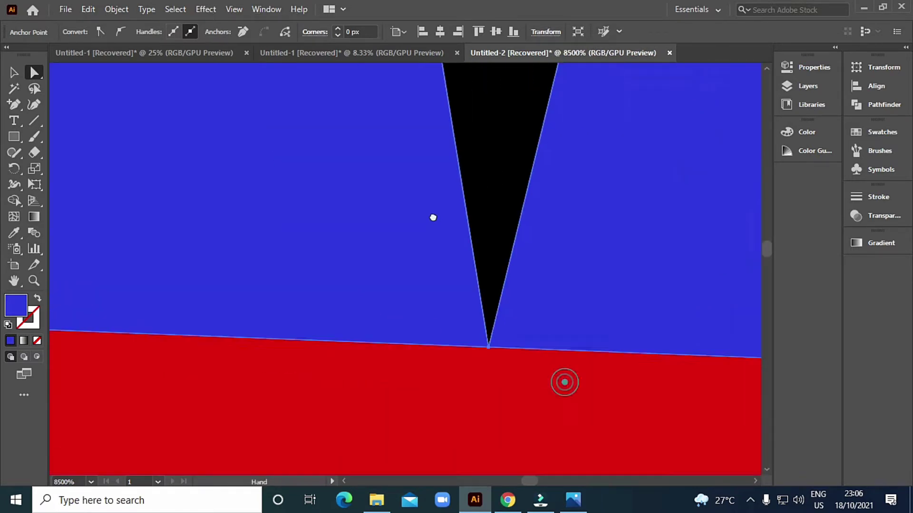
{"action": "scroll", "coordinate": [428, 226], "scroll_direction": "down", "scroll_amount": 1}
{"action": "scroll", "coordinate": [443, 252], "scroll_direction": "down", "scroll_amount": 1}
{"action": "scroll", "coordinate": [441, 257], "scroll_direction": "down", "scroll_amount": 5}
{"action": "scroll", "coordinate": [440, 255], "scroll_direction": "down", "scroll_amount": 4}
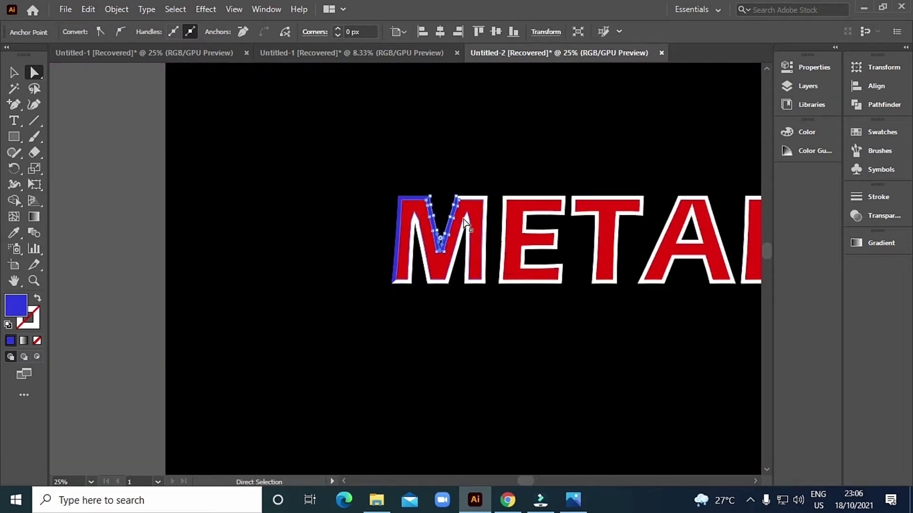
{"action": "scroll", "coordinate": [477, 218], "scroll_direction": "down", "scroll_amount": 1}
{"action": "scroll", "coordinate": [410, 236], "scroll_direction": "down", "scroll_amount": 1}
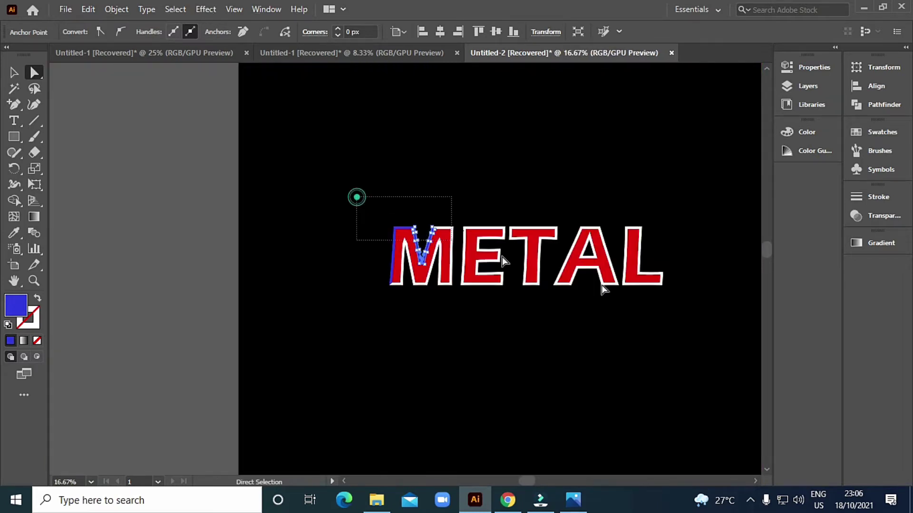
{"action": "left_click_drag", "start_coordinate": [357, 197], "coordinate": [659, 310]}
{"action": "scroll", "coordinate": [523, 304], "scroll_direction": "up", "scroll_amount": 2}
{"action": "scroll", "coordinate": [532, 314], "scroll_direction": "right", "scroll_amount": 1}
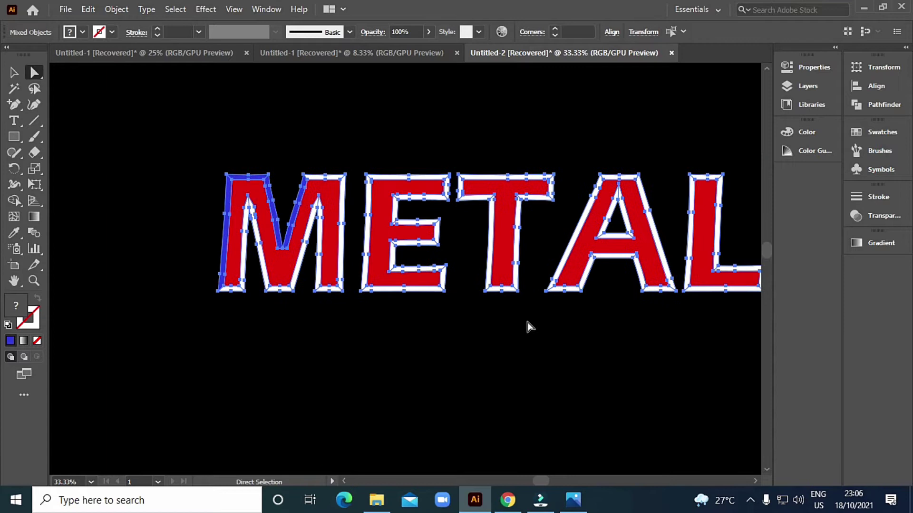
- Fill the M's V-notch diagonals, top bar and right stem blue with Shape Builder
{"action": "key", "text": "shift+m"}
{"action": "scroll", "coordinate": [289, 247], "scroll_direction": "up", "scroll_amount": 4}
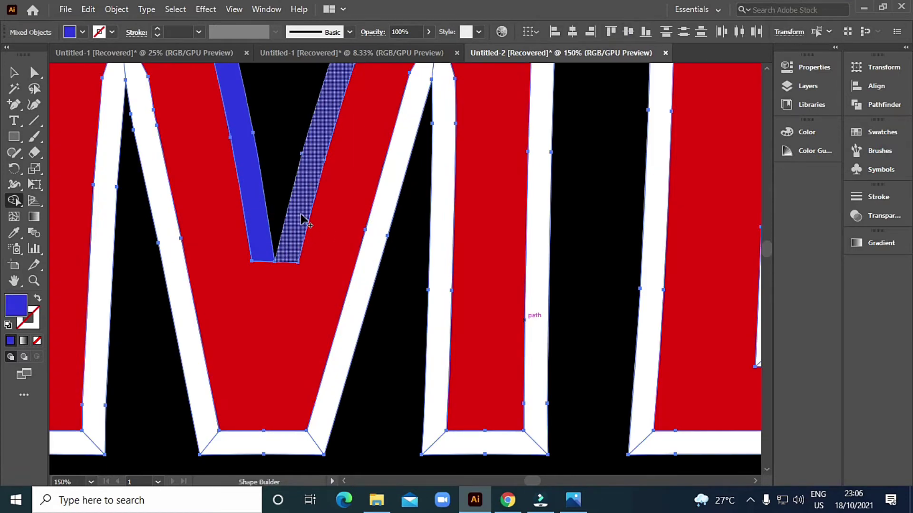
{"action": "scroll", "coordinate": [302, 218], "scroll_direction": "down", "scroll_amount": 1}
{"action": "left_click", "coordinate": [301, 196]}
{"action": "scroll", "coordinate": [298, 228], "scroll_direction": "up", "scroll_amount": 3}
{"action": "left_click", "coordinate": [262, 215]}
{"action": "left_click", "coordinate": [384, 126]}
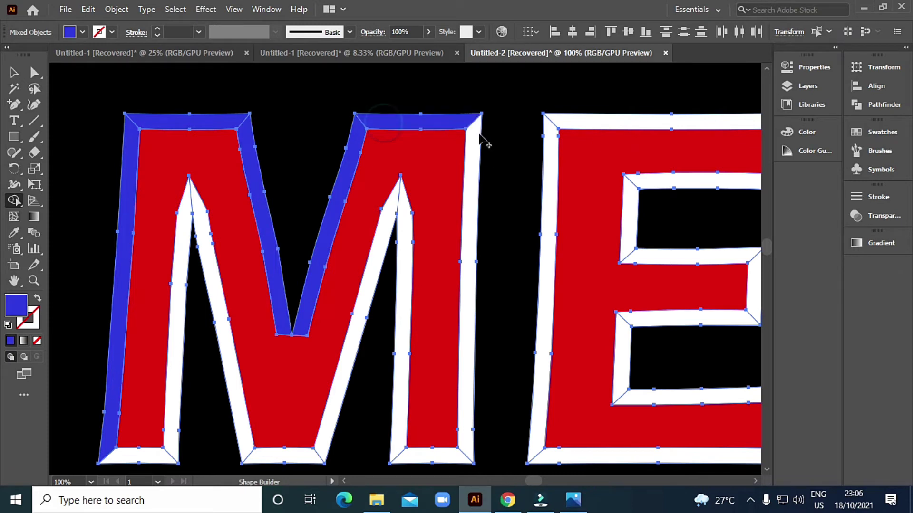
{"action": "left_click", "coordinate": [473, 169]}
{"action": "left_click_drag", "start_coordinate": [456, 293], "coordinate": [457, 198]}
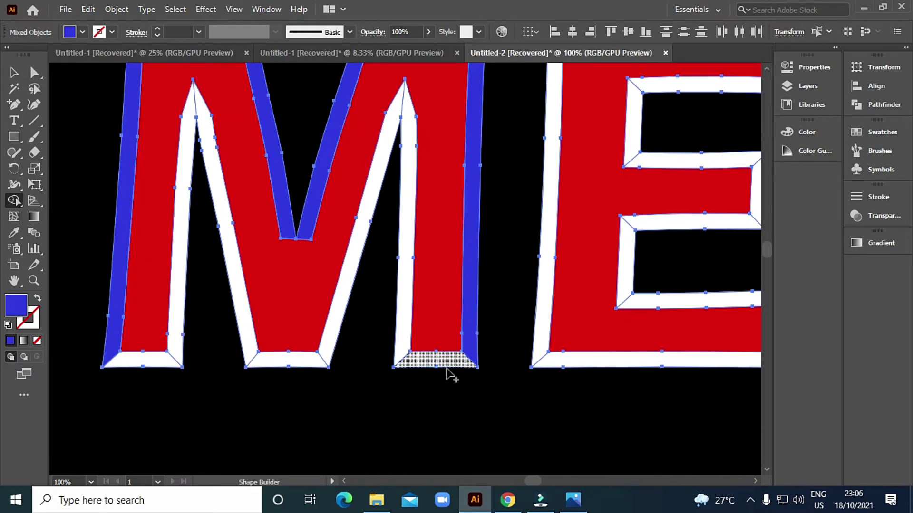
- Fill the M's bottom corners, inner stems, inner diagonals and bottom trapezoid blue
{"action": "left_click", "coordinate": [443, 354]}
{"action": "left_click", "coordinate": [404, 304]}
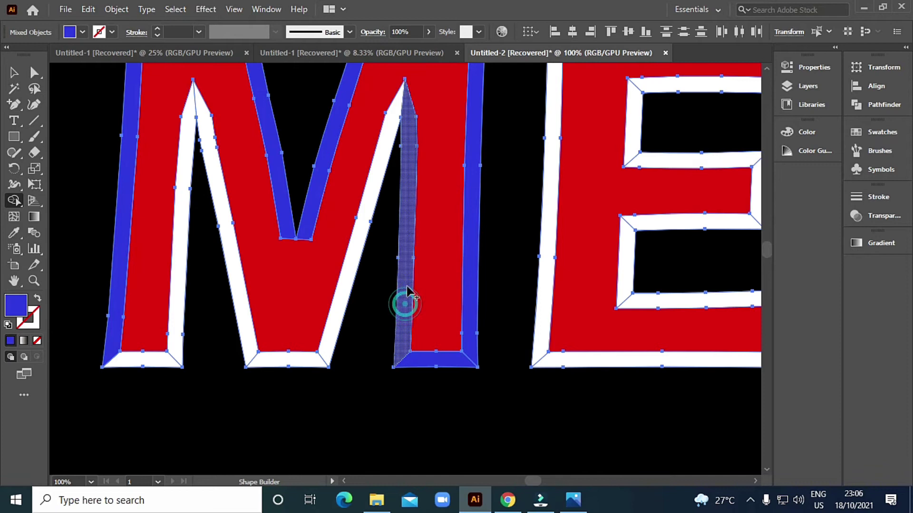
{"action": "left_click_drag", "start_coordinate": [374, 197], "coordinate": [405, 211]}
{"action": "left_click", "coordinate": [404, 213]}
{"action": "left_click_drag", "start_coordinate": [369, 318], "coordinate": [468, 246]}
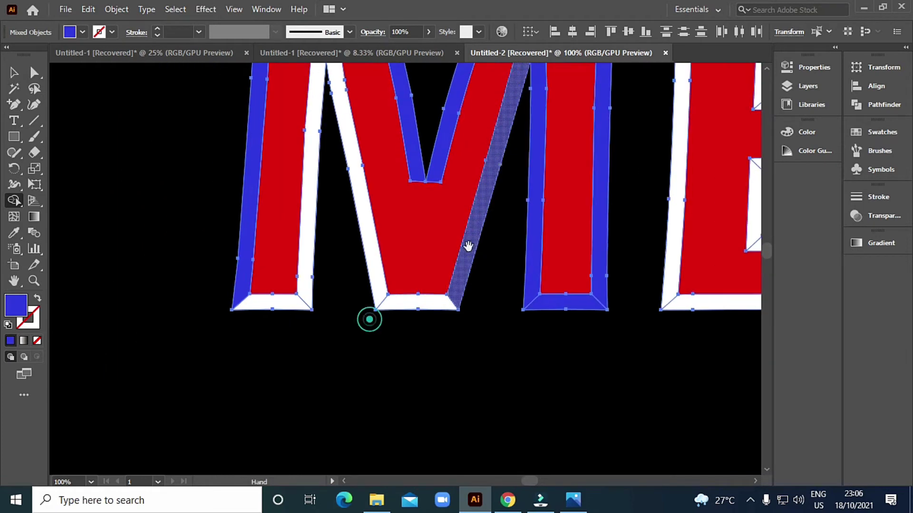
{"action": "left_click", "coordinate": [417, 303]}
{"action": "left_click", "coordinate": [370, 253]}
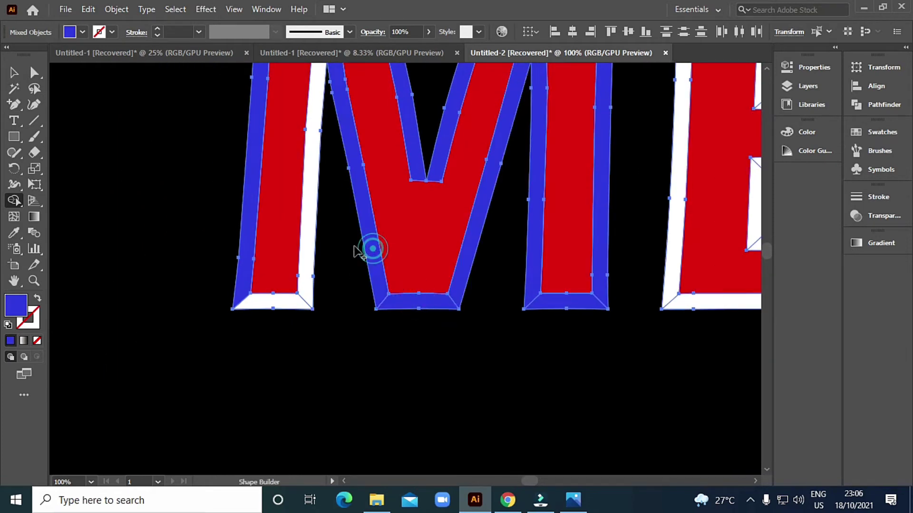
{"action": "left_click", "coordinate": [310, 233]}
{"action": "left_click", "coordinate": [288, 299]}
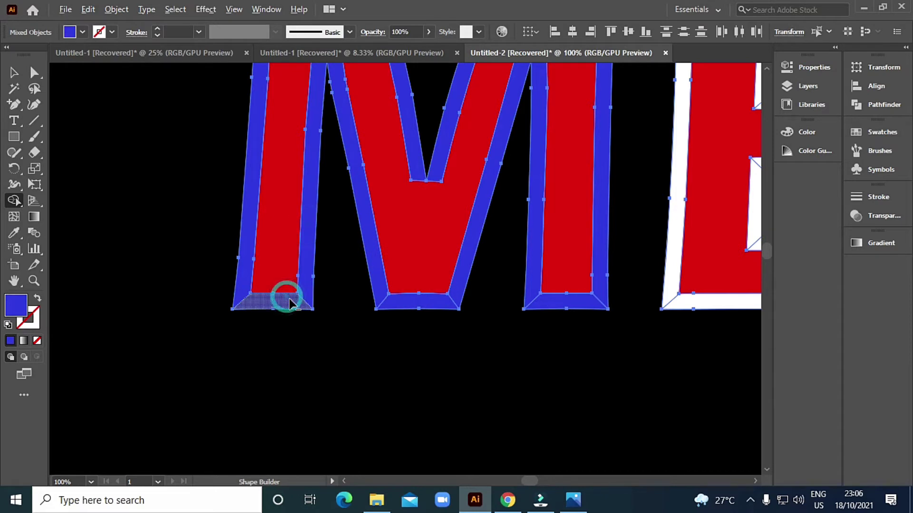
- Fill every white bevel strip of the E blue, plus the T's bottom strip
{"action": "scroll", "coordinate": [289, 299], "scroll_direction": "down", "scroll_amount": 3}
{"action": "scroll", "coordinate": [388, 285], "scroll_direction": "up", "scroll_amount": 2}
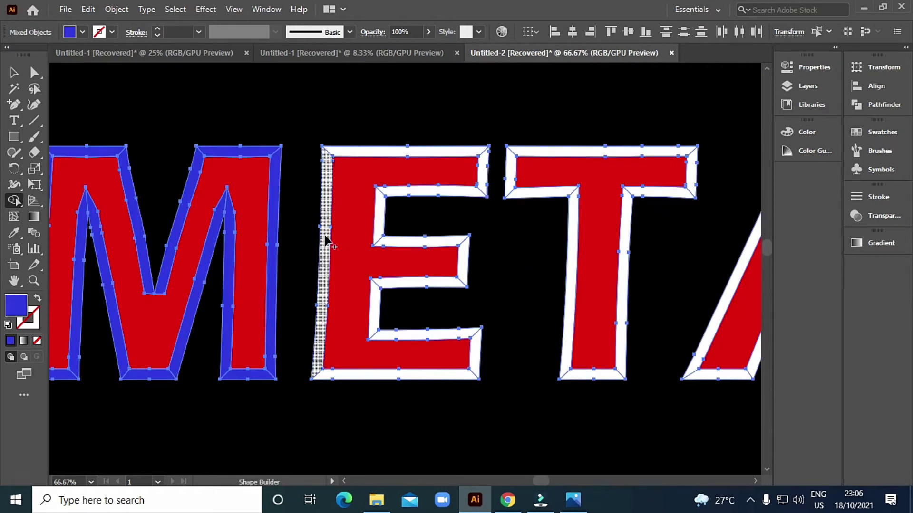
{"action": "left_click", "coordinate": [326, 239]}
{"action": "left_click", "coordinate": [391, 152]}
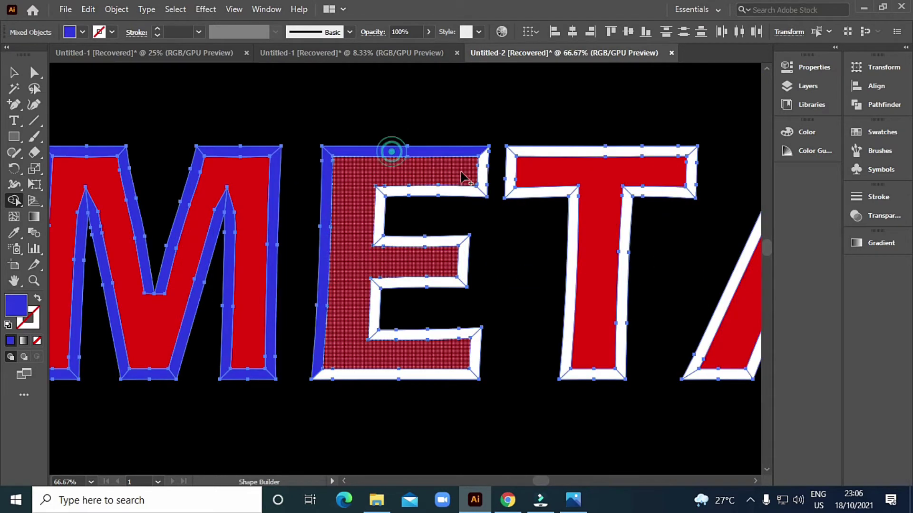
{"action": "left_click", "coordinate": [482, 176]}
{"action": "left_click", "coordinate": [457, 190]}
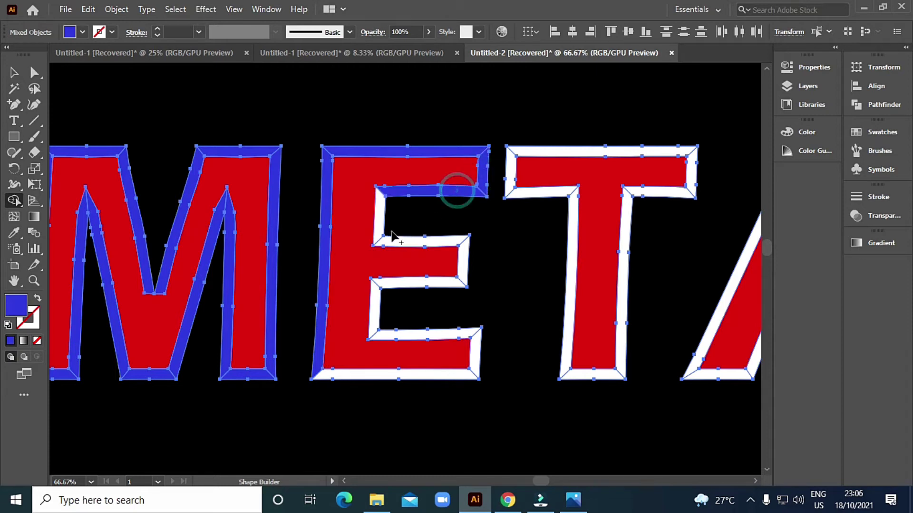
{"action": "left_click", "coordinate": [382, 218]}
{"action": "left_click", "coordinate": [391, 240]}
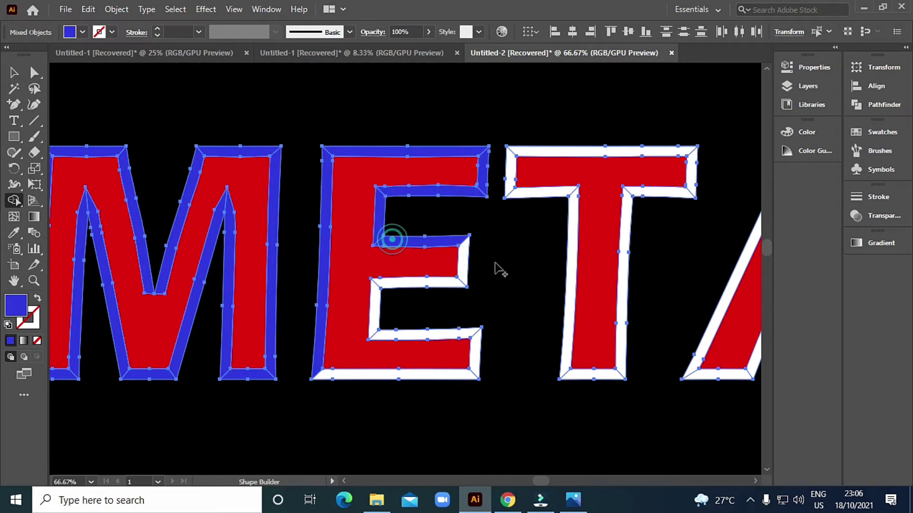
{"action": "left_click", "coordinate": [465, 260]}
{"action": "left_click", "coordinate": [428, 284]}
{"action": "left_click", "coordinate": [376, 302]}
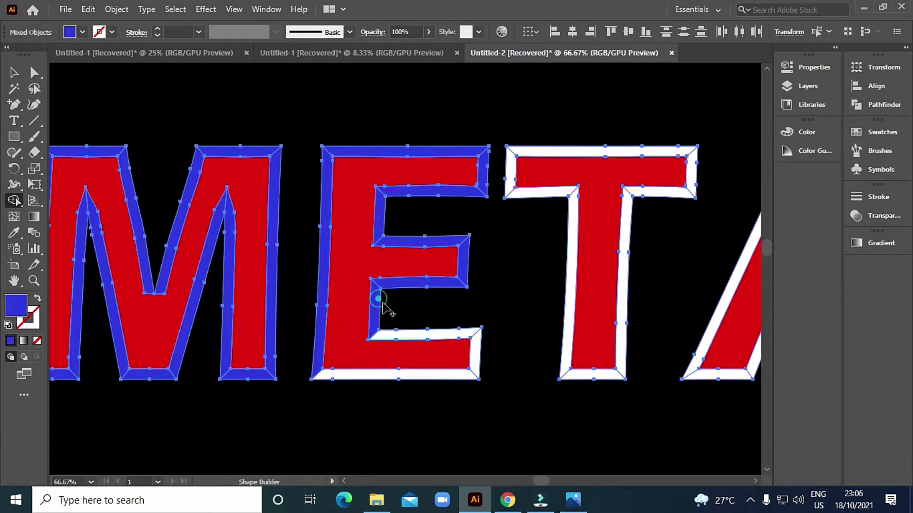
{"action": "left_click", "coordinate": [400, 336]}
{"action": "left_click", "coordinate": [472, 357]}
{"action": "left_click", "coordinate": [444, 377]}
{"action": "left_click_drag", "start_coordinate": [559, 352], "coordinate": [408, 354]}
{"action": "left_click", "coordinate": [444, 379]}
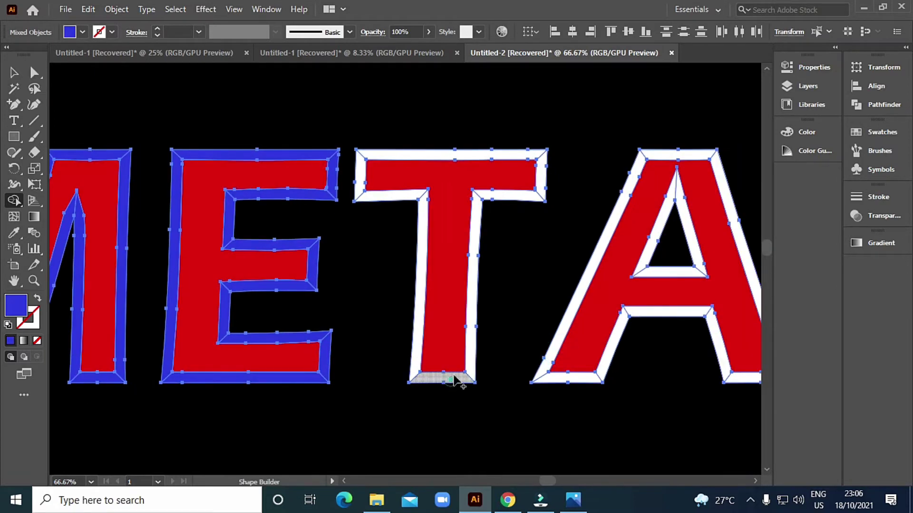
- Merge the T's white bevel strips (both stems, the crossbar pieces and the top) into blue faces
{"action": "left_click", "coordinate": [474, 353]}
{"action": "left_click", "coordinate": [421, 336]}
{"action": "left_click", "coordinate": [523, 195]}
{"action": "left_click", "coordinate": [540, 176]}
{"action": "left_click_drag", "start_coordinate": [519, 152], "coordinate": [359, 178]}
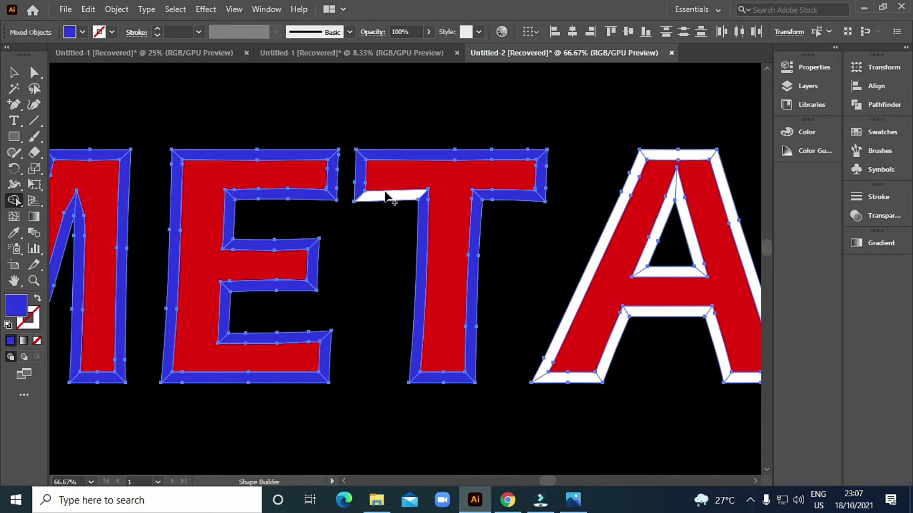
{"action": "left_click", "coordinate": [403, 202]}
{"action": "scroll", "coordinate": [523, 228], "scroll_direction": "right", "scroll_amount": 3}
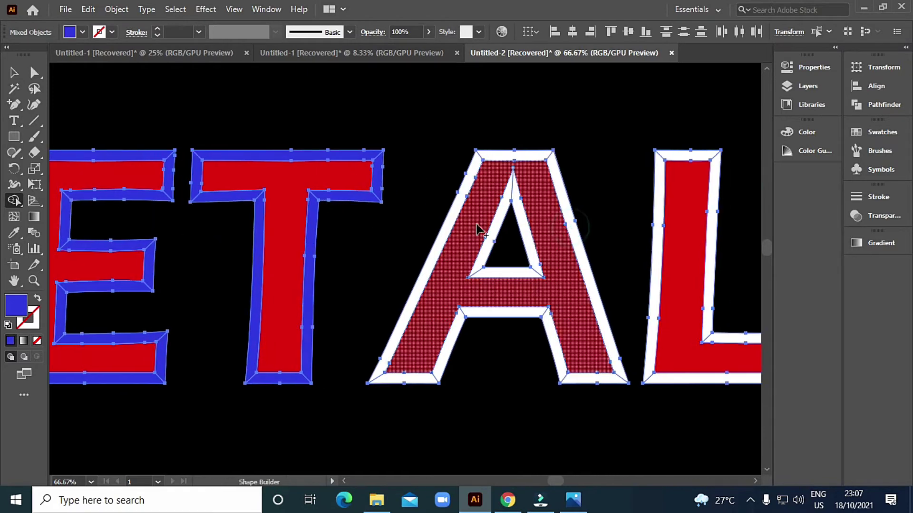
- Merge the A's white strips (top, sides, feet, inner legs, crossbar) into blue faces
{"action": "left_click", "coordinate": [456, 209]}
{"action": "left_click", "coordinate": [516, 153]}
{"action": "left_click", "coordinate": [559, 188]}
{"action": "left_click", "coordinate": [593, 378]}
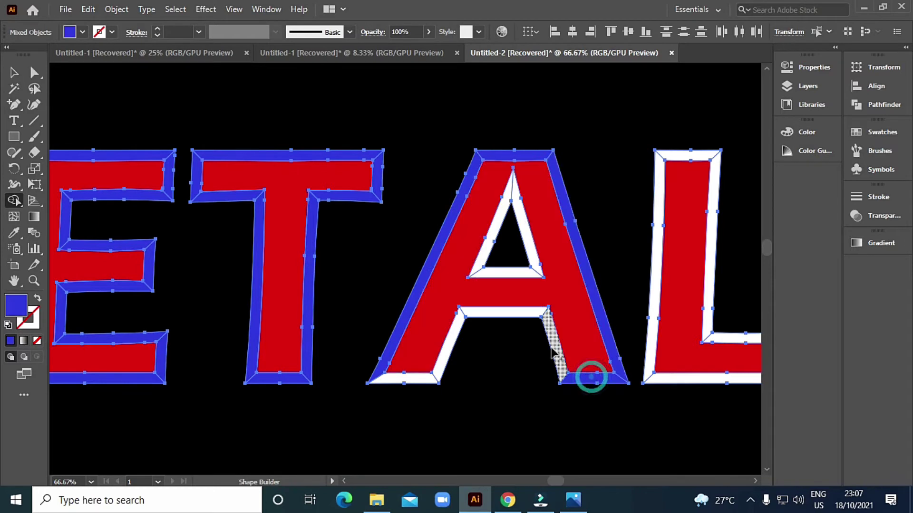
{"action": "left_click", "coordinate": [555, 341]}
{"action": "left_click", "coordinate": [528, 312]}
{"action": "left_click", "coordinate": [456, 328]}
{"action": "left_click", "coordinate": [418, 378]}
{"action": "left_click", "coordinate": [498, 272]}
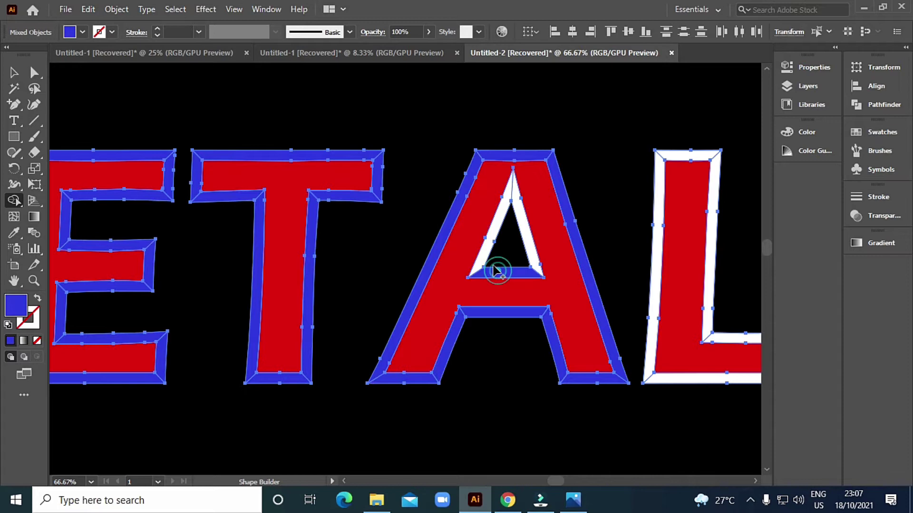
{"action": "left_click", "coordinate": [489, 250]}
{"action": "left_click", "coordinate": [527, 238]}
{"action": "scroll", "coordinate": [612, 280], "scroll_direction": "right", "scroll_amount": 2}
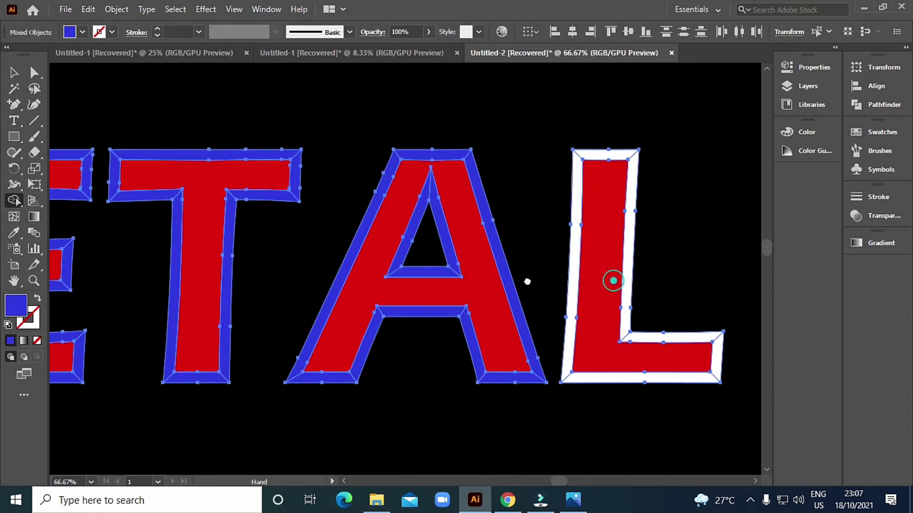
- Merge the L's left, bottom, inner, end-cap and top strips into blue faces
{"action": "left_click", "coordinate": [570, 258]}
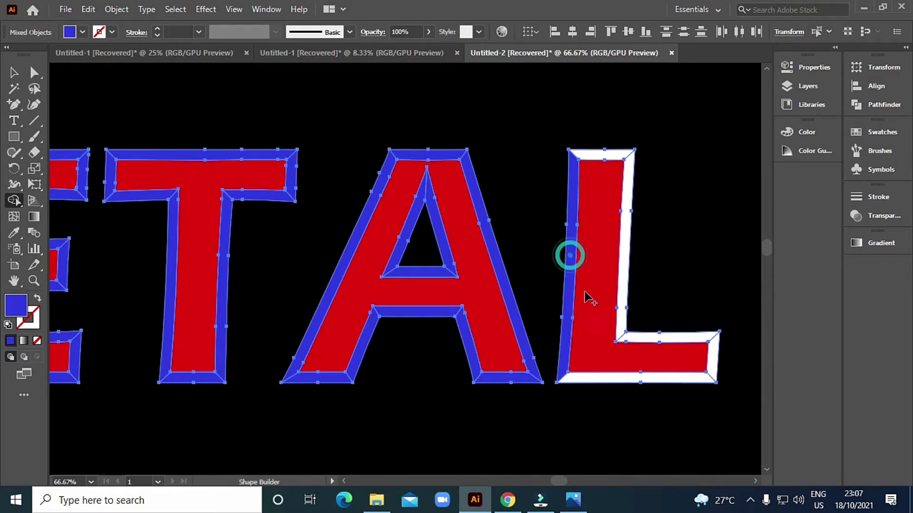
{"action": "left_click", "coordinate": [612, 379]}
{"action": "left_click", "coordinate": [653, 339]}
{"action": "left_click", "coordinate": [713, 363]}
{"action": "left_click", "coordinate": [626, 285]}
{"action": "left_click", "coordinate": [604, 157]}
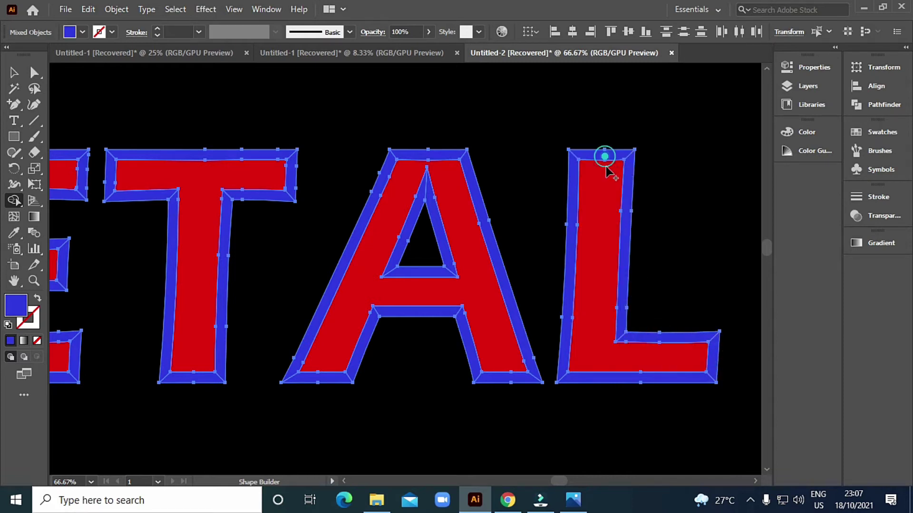
{"action": "scroll", "coordinate": [606, 166], "scroll_direction": "down", "scroll_amount": 2}
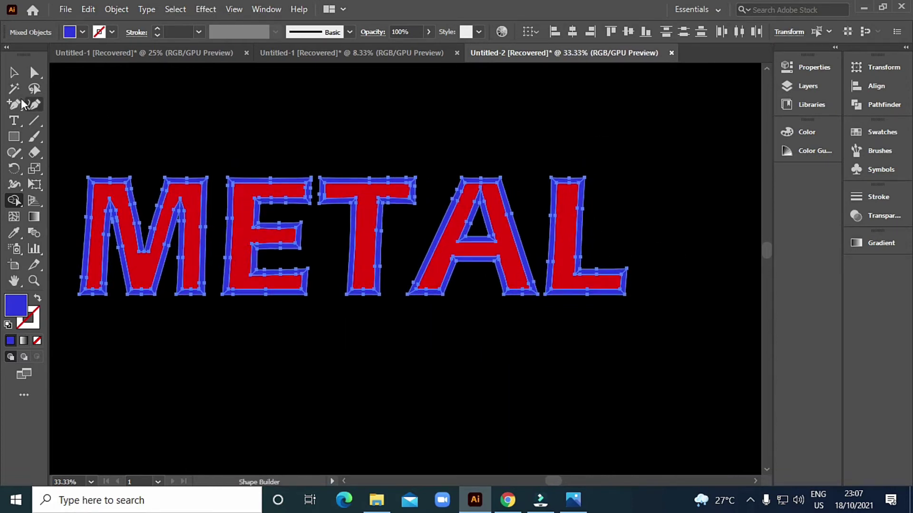
- Select the METAL artwork, move it right, and zoom in to check the letters
{"action": "left_click", "coordinate": [14, 72]}
{"action": "left_click_drag", "start_coordinate": [218, 151], "coordinate": [285, 149]}
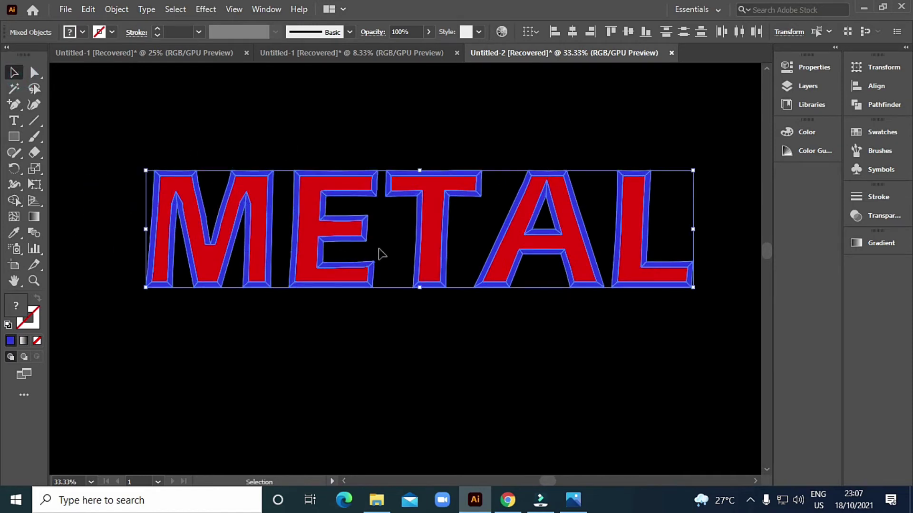
{"action": "left_click_drag", "start_coordinate": [380, 239], "coordinate": [425, 242]}
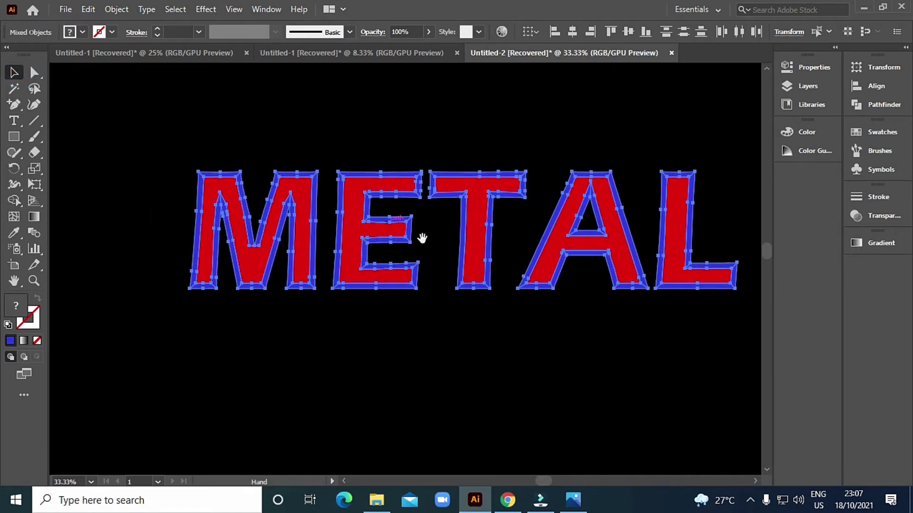
{"action": "scroll", "coordinate": [284, 230], "scroll_direction": "up", "scroll_amount": 1}
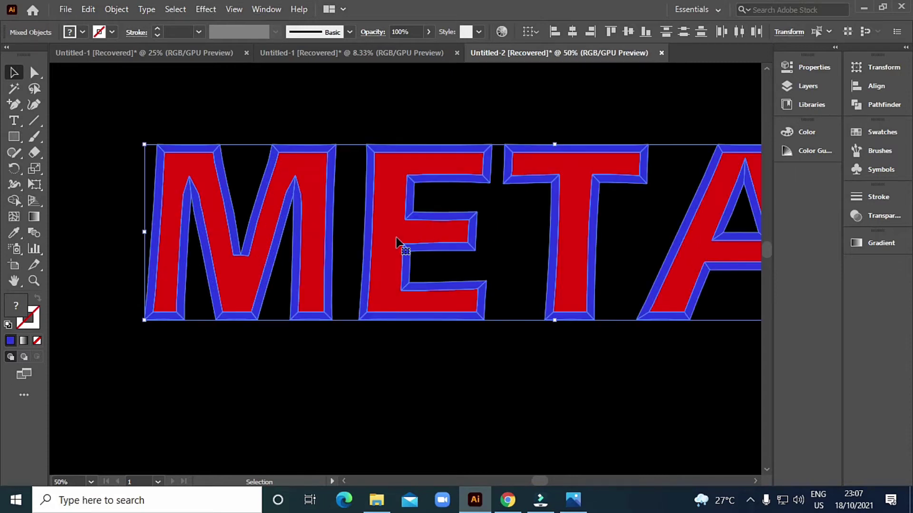
{"action": "left_click_drag", "start_coordinate": [399, 242], "coordinate": [382, 247]}
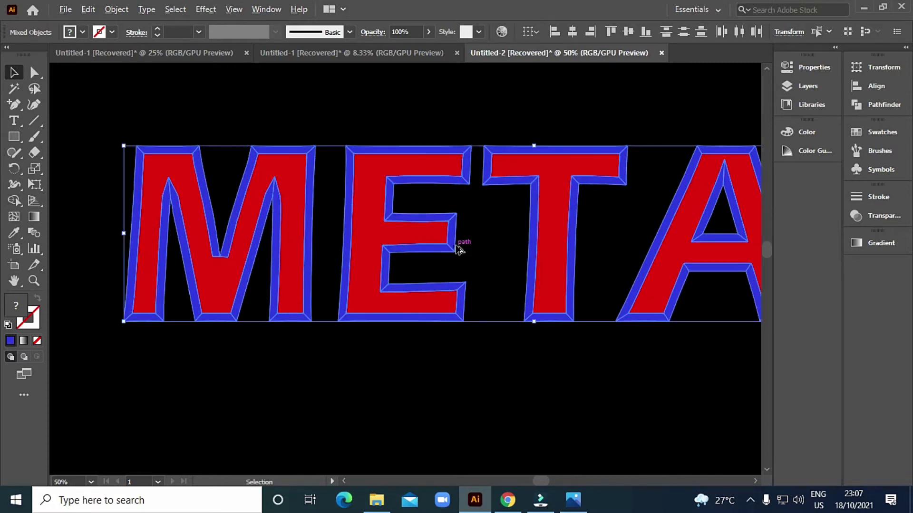
{"action": "scroll", "coordinate": [463, 249], "scroll_direction": "down", "scroll_amount": 1}
{"action": "left_click_drag", "start_coordinate": [615, 276], "coordinate": [505, 261]}
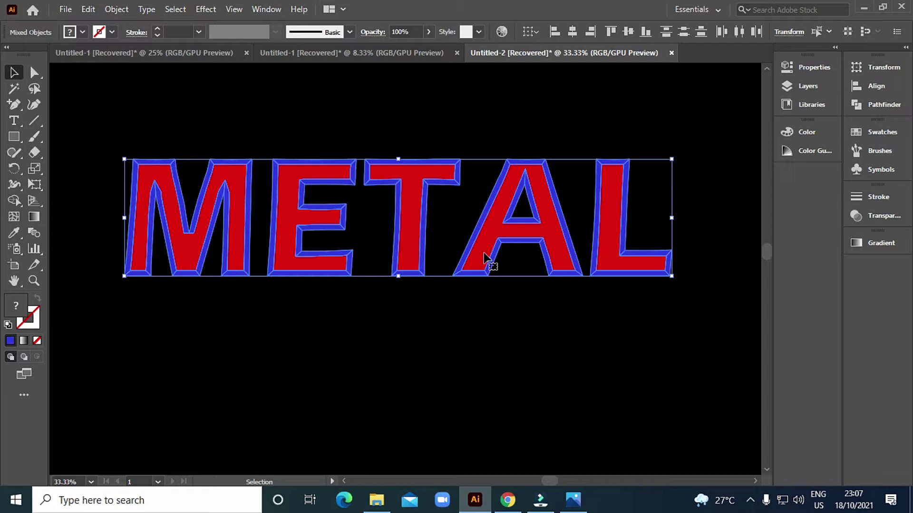
- Inspect the M up close, then select the whole METAL lettering as one group
{"action": "scroll", "coordinate": [346, 249], "scroll_direction": "up", "scroll_amount": 2}
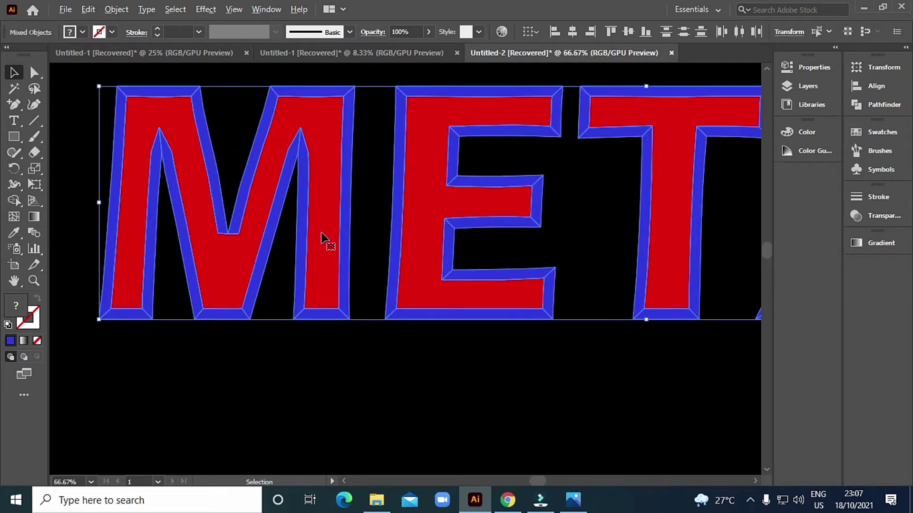
{"action": "left_click_drag", "start_coordinate": [459, 272], "coordinate": [425, 281]}
{"action": "scroll", "coordinate": [425, 280], "scroll_direction": "down", "scroll_amount": 2}
{"action": "mouse_move", "coordinate": [561, 312]}
{"action": "left_mouse_down"}
{"action": "mouse_move", "coordinate": [451, 302]}
{"action": "mouse_move", "coordinate": [444, 286]}
{"action": "mouse_move", "coordinate": [495, 291]}
{"action": "mouse_move", "coordinate": [495, 310]}
{"action": "left_mouse_up"}
{"action": "scroll", "coordinate": [443, 264], "scroll_direction": "up", "scroll_amount": 1}
{"action": "scroll", "coordinate": [496, 292], "scroll_direction": "down", "scroll_amount": 1}
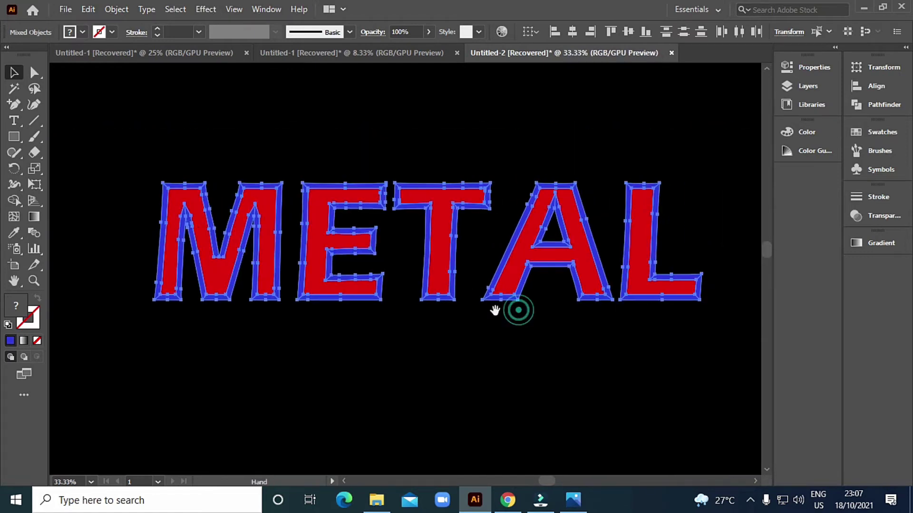
{"action": "left_click", "coordinate": [318, 154]}
{"action": "left_click", "coordinate": [263, 211]}
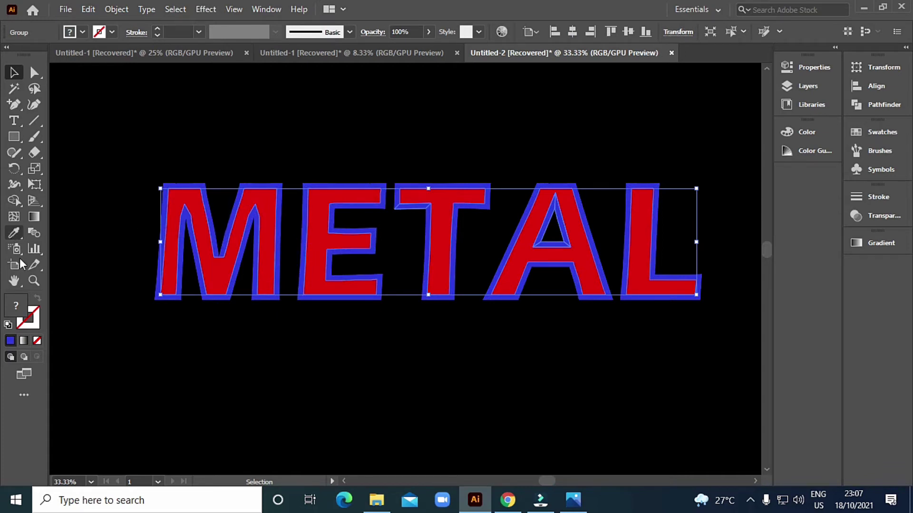
{"action": "double_click", "coordinate": [18, 306]}
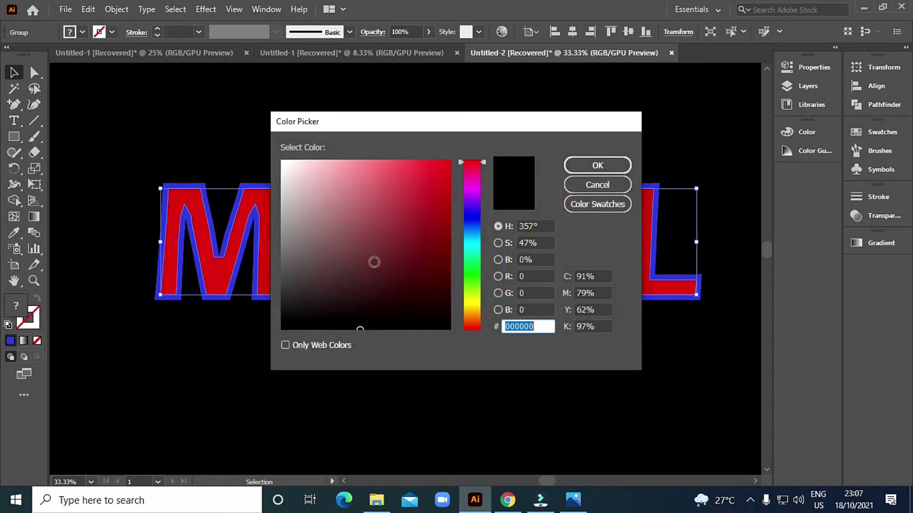
{"action": "left_click_drag", "start_coordinate": [373, 260], "coordinate": [282, 161]}
{"action": "left_click", "coordinate": [611, 171]}
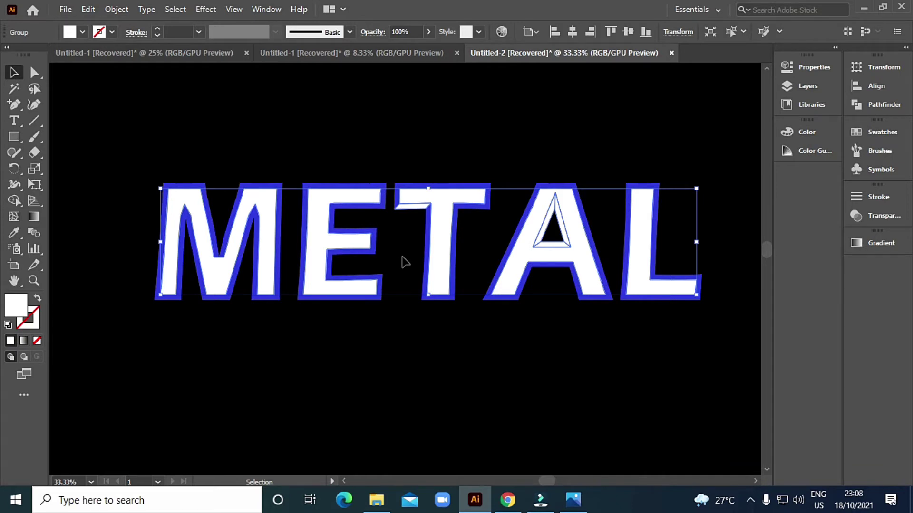
{"action": "key", "text": "ctrl+z"}
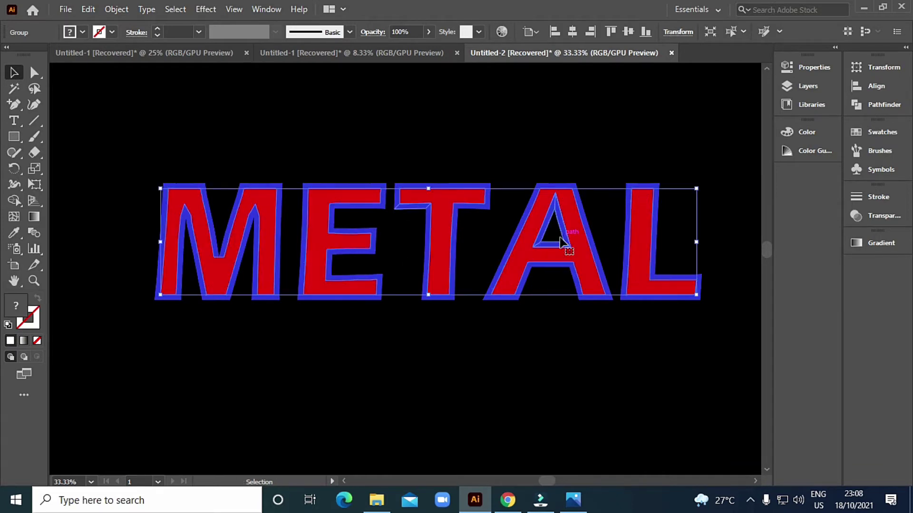
{"action": "scroll", "coordinate": [563, 236], "scroll_direction": "up", "scroll_amount": 3}
{"action": "scroll", "coordinate": [563, 233], "scroll_direction": "down", "scroll_amount": 1}
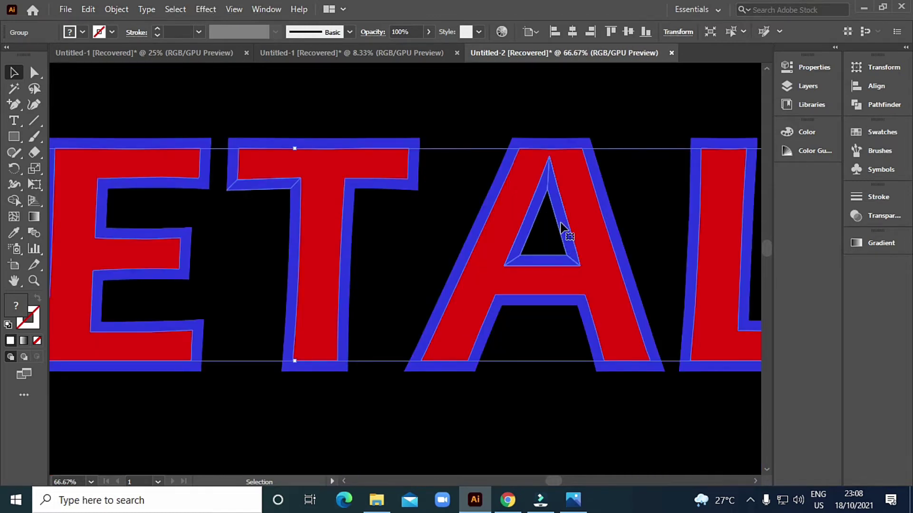
{"action": "double_click", "coordinate": [562, 229]}
{"action": "left_click", "coordinate": [538, 209], "text": "shift"}
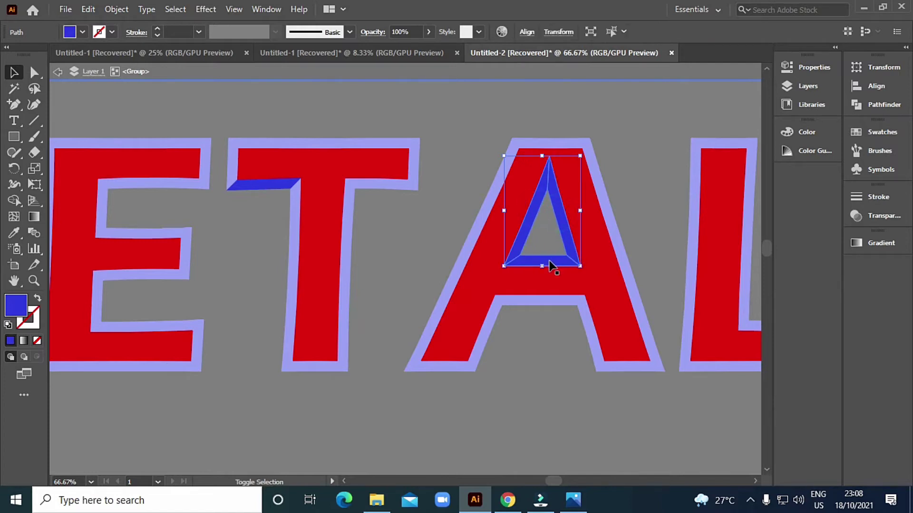
{"action": "key", "text": "a"}
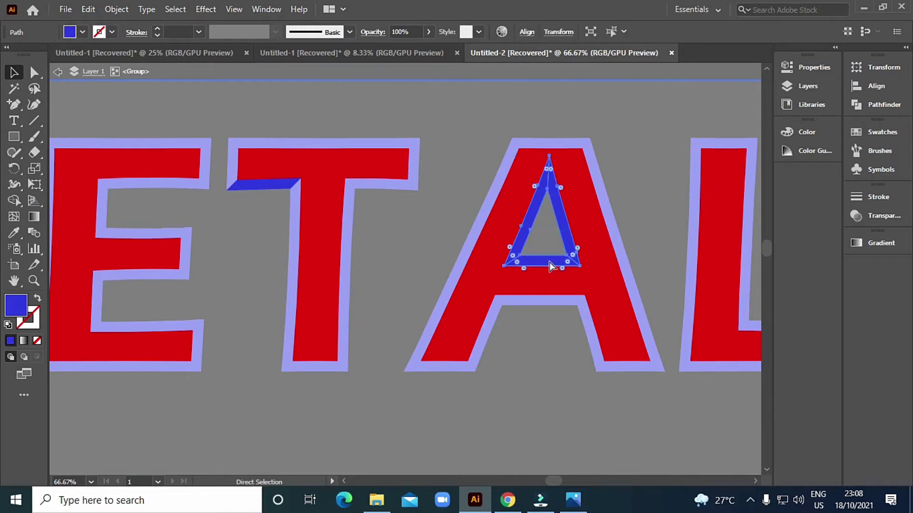
{"action": "key", "text": "v"}
{"action": "left_click", "coordinate": [608, 221]}
{"action": "double_click", "coordinate": [624, 210]}
{"action": "key", "text": "a"}
{"action": "key", "text": "ctrl+z"}
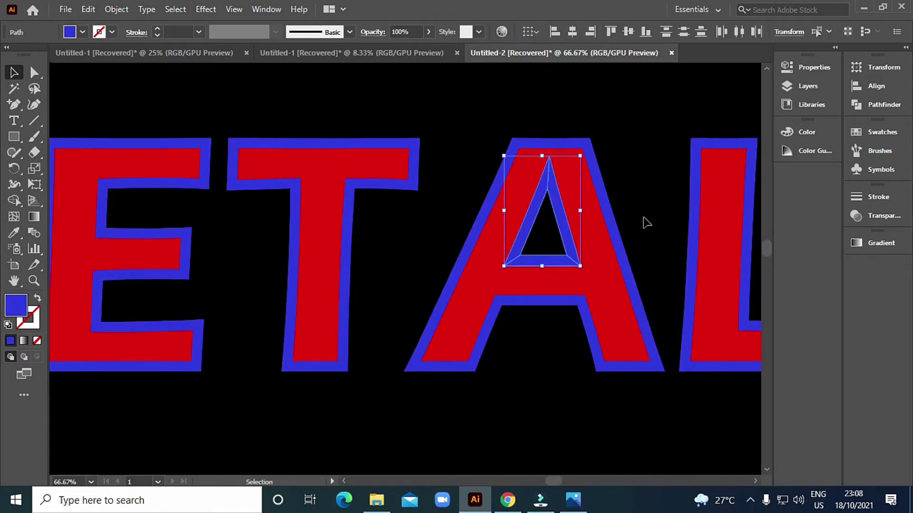
{"action": "scroll", "coordinate": [648, 219], "scroll_direction": "down", "scroll_amount": 2}
{"action": "left_click", "coordinate": [628, 241]}
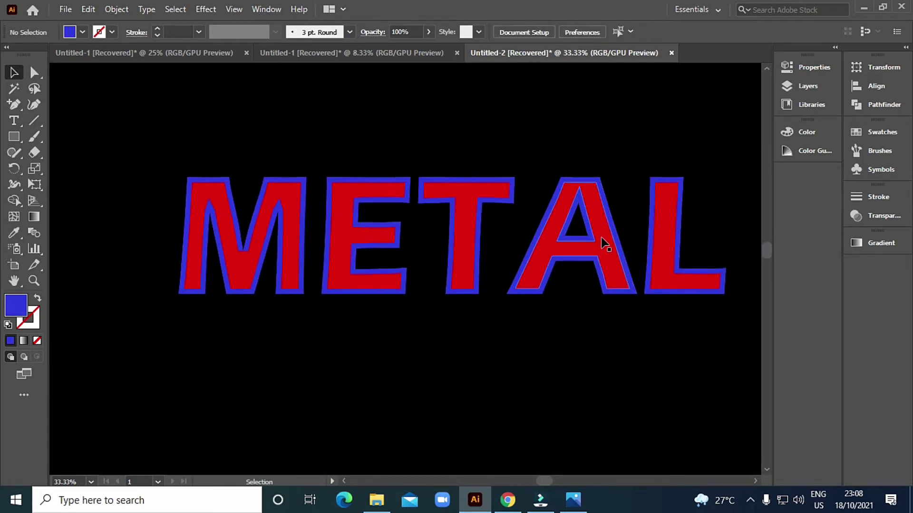
{"action": "left_click", "coordinate": [601, 237]}
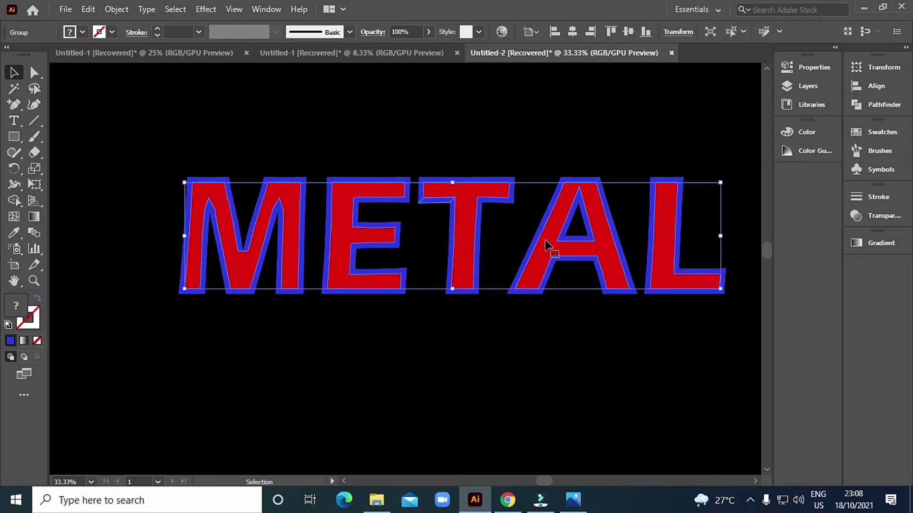
- Copy the METAL letters and set their fill to white in the Color Picker
{"action": "key", "text": "ctrl+c"}
{"action": "double_click", "coordinate": [18, 313]}
{"action": "left_click_drag", "start_coordinate": [294, 192], "coordinate": [284, 160]}
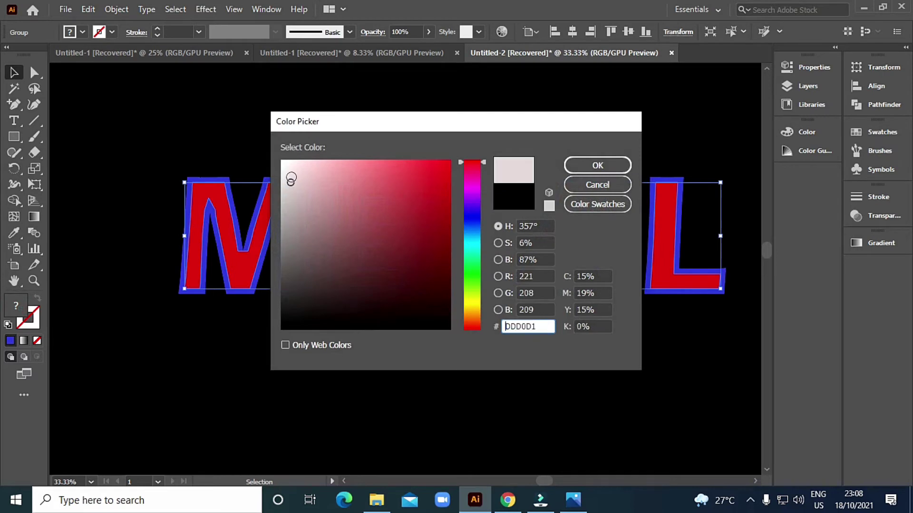
{"action": "left_click", "coordinate": [591, 167]}
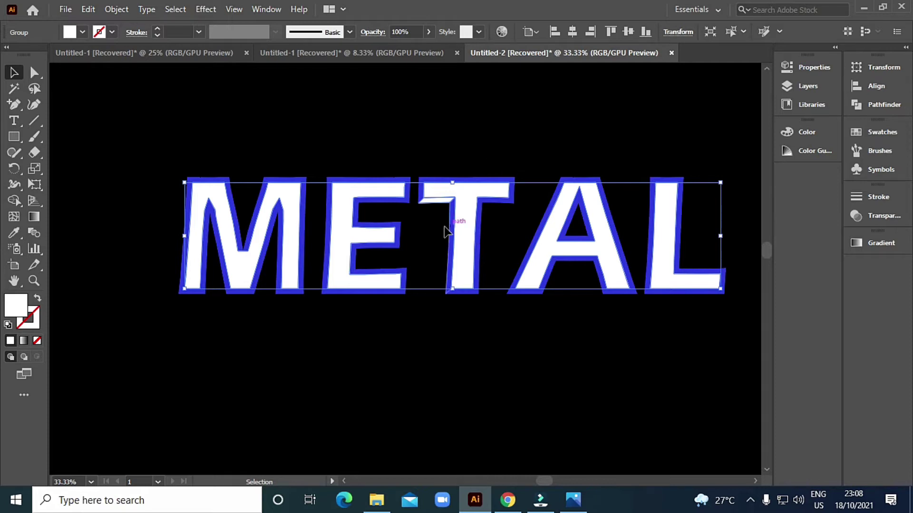
- Restore the red letters and delete the stray blue piece under the T's crossbar
{"action": "key", "text": "ctrl+f"}
{"action": "scroll", "coordinate": [442, 204], "scroll_direction": "up", "scroll_amount": 3}
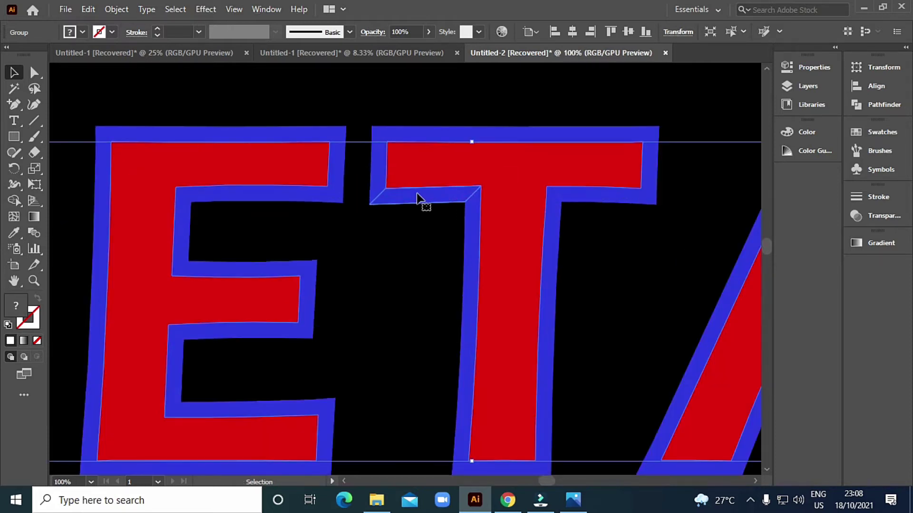
{"action": "scroll", "coordinate": [424, 201], "scroll_direction": "up", "scroll_amount": 3}
{"action": "double_click", "coordinate": [409, 200]}
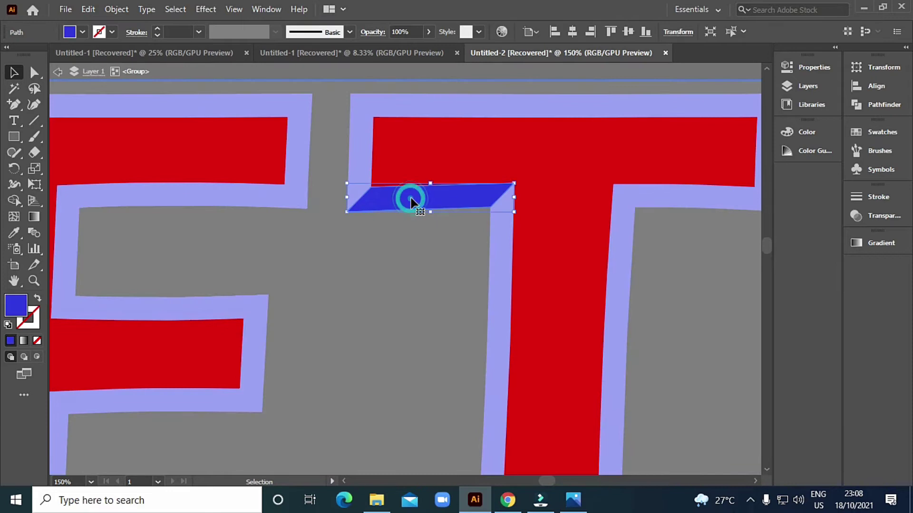
{"action": "key", "text": "Delete"}
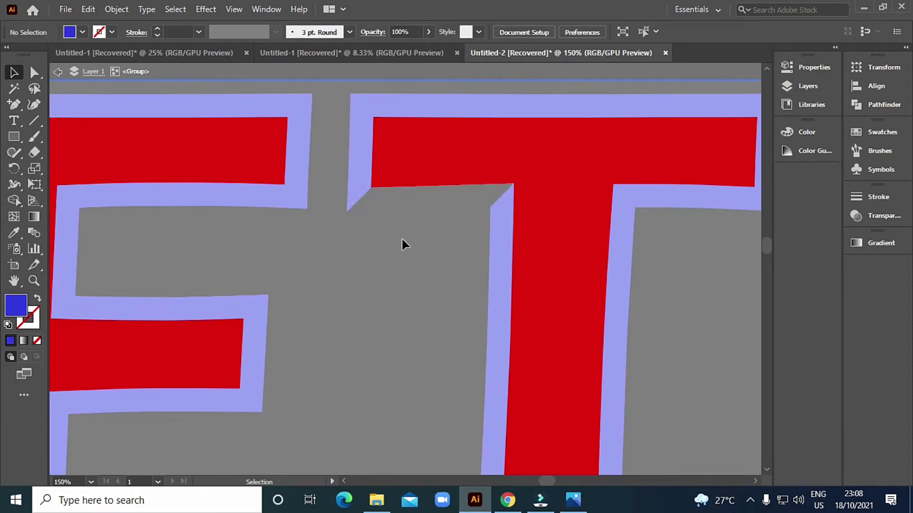
{"action": "key", "text": "Escape"}
- Zoom out to the whole word and reselect the METAL group
{"action": "scroll", "coordinate": [419, 243], "scroll_direction": "down", "scroll_amount": 2}
{"action": "left_click_drag", "start_coordinate": [438, 243], "coordinate": [416, 253]}
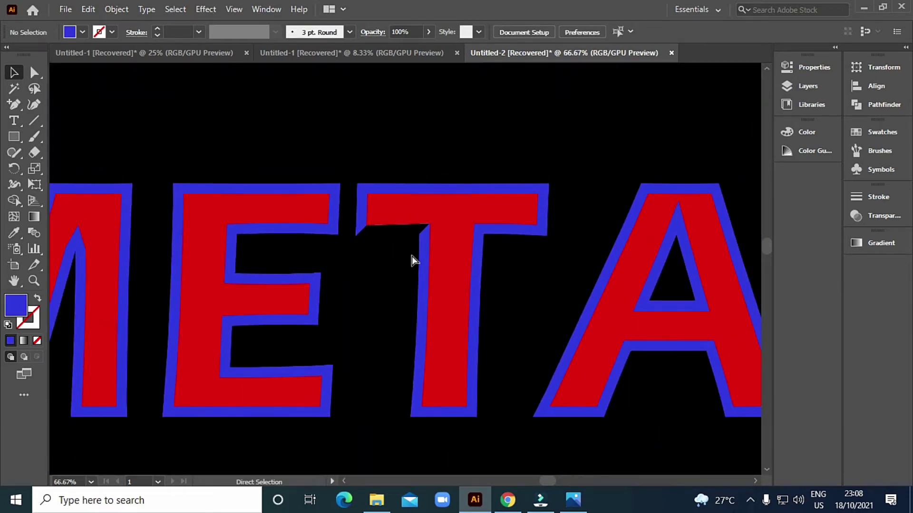
{"action": "key", "text": "ctrl+minus"}
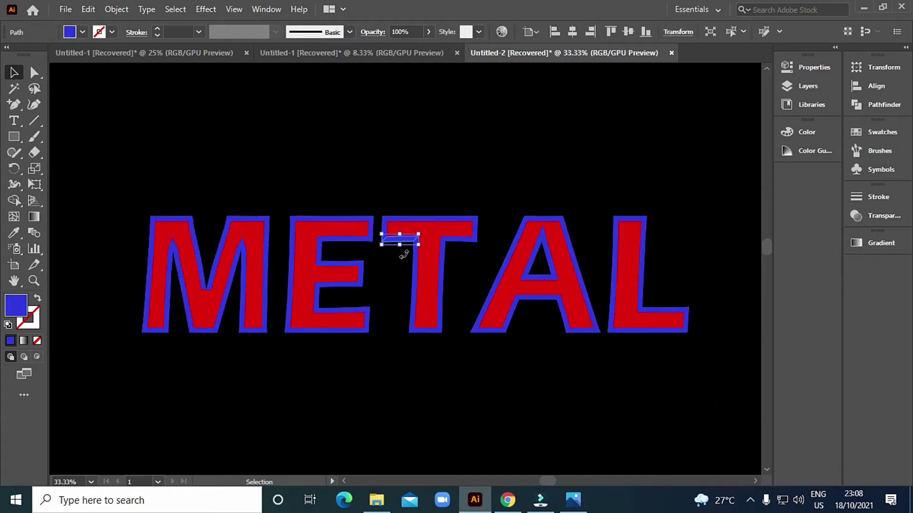
{"action": "left_click", "coordinate": [397, 271]}
{"action": "left_click", "coordinate": [460, 248]}
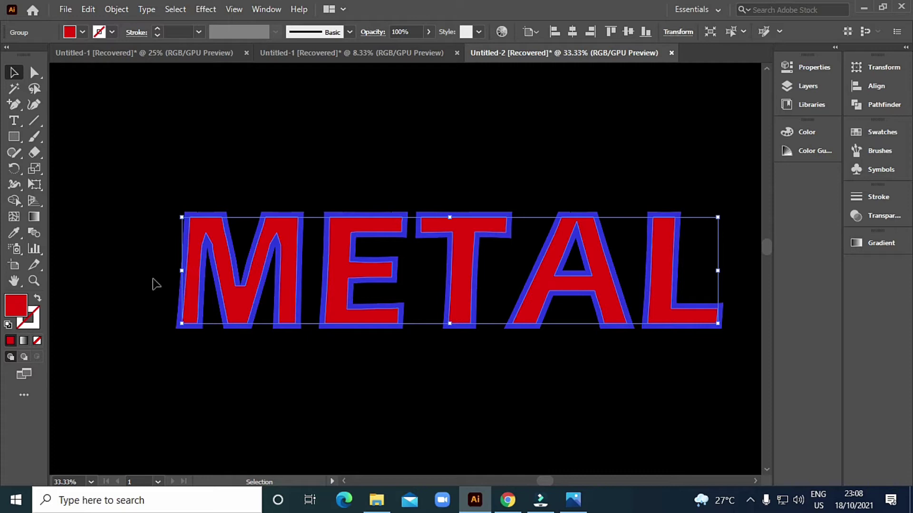
- Set the letter fill to FFFFFF white, then marquee-select all the METAL lettering
{"action": "scroll", "coordinate": [300, 309], "scroll_direction": "down", "scroll_amount": 1}
{"action": "scroll", "coordinate": [300, 309], "scroll_direction": "right", "scroll_amount": 1}
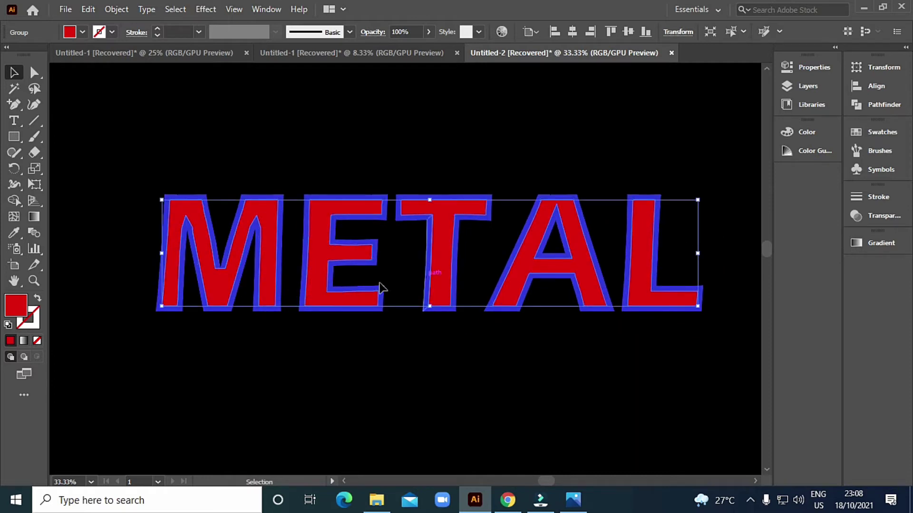
{"action": "left_click_drag", "start_coordinate": [329, 288], "coordinate": [353, 275]}
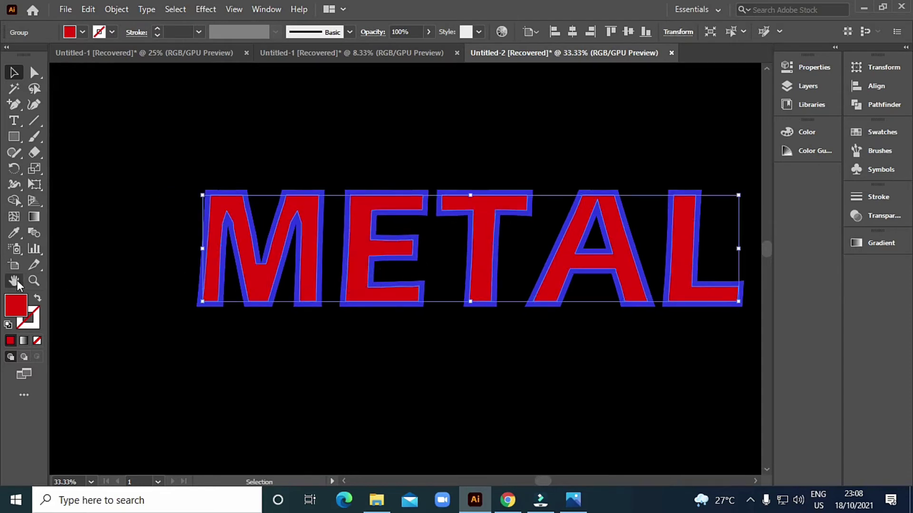
{"action": "double_click", "coordinate": [18, 303]}
{"action": "type", "text": "ffffff"}
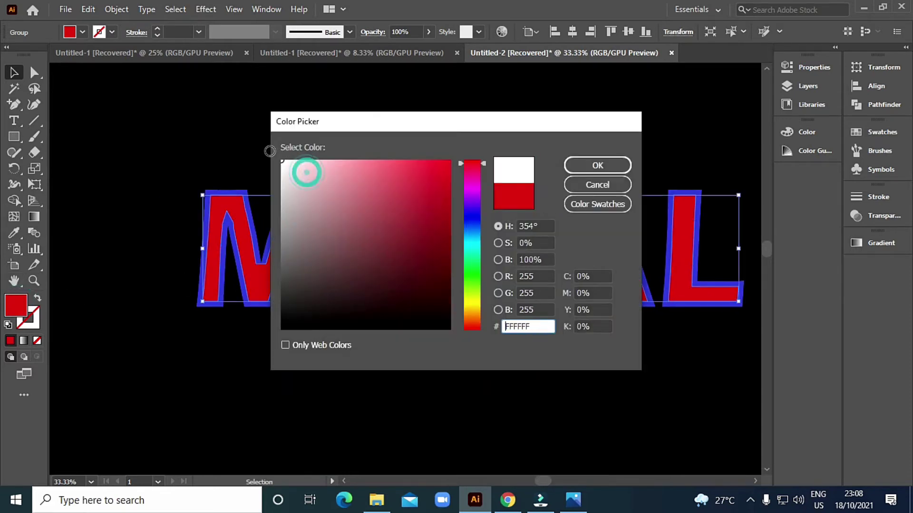
{"action": "left_click", "coordinate": [587, 167]}
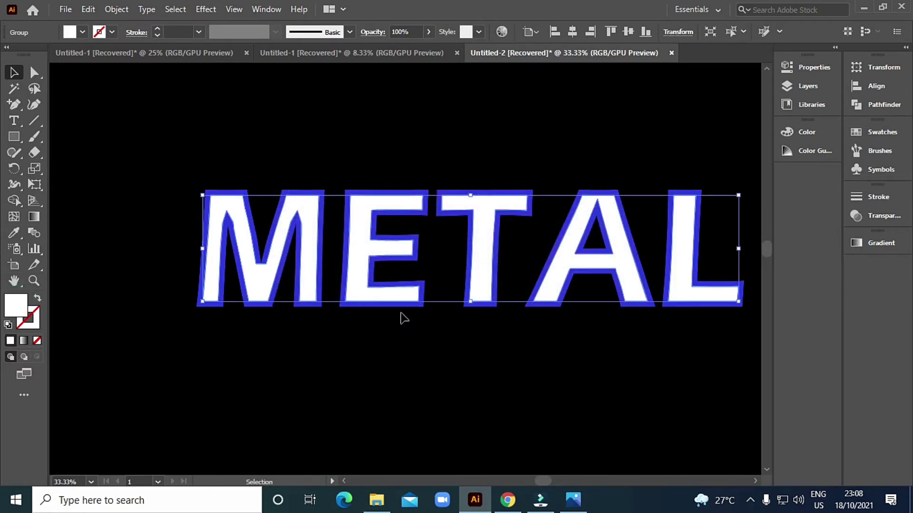
{"action": "left_click_drag", "start_coordinate": [477, 297], "coordinate": [426, 290]}
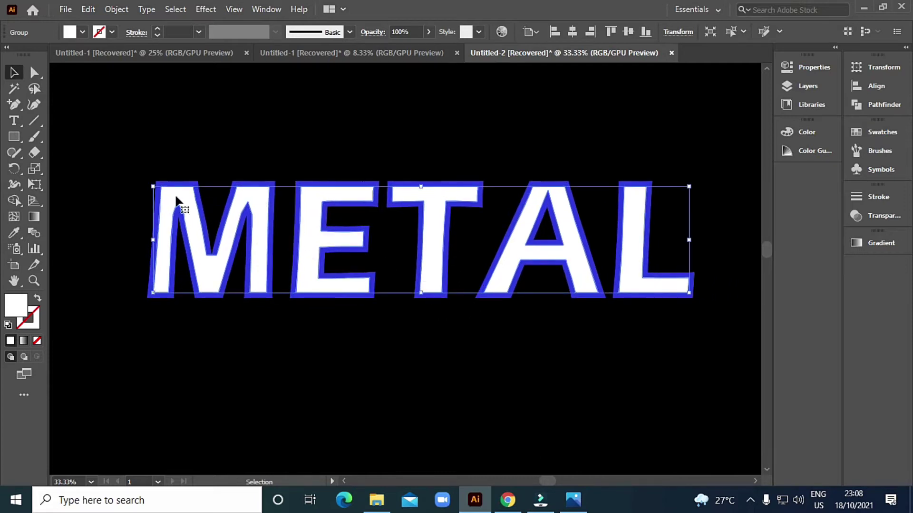
{"action": "left_click_drag", "start_coordinate": [121, 147], "coordinate": [736, 362]}
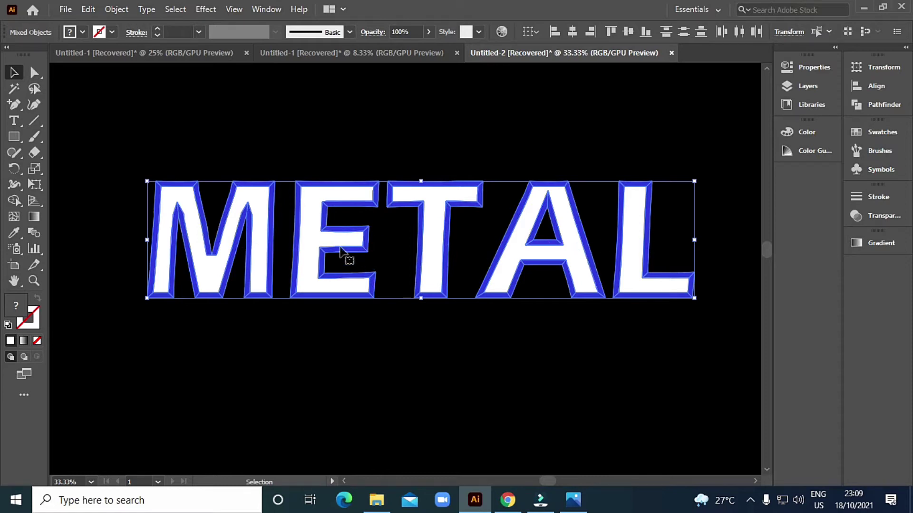
- Zoom in on M, E and T and enter the METAL group in Isolation Mode
{"action": "key", "text": "a"}
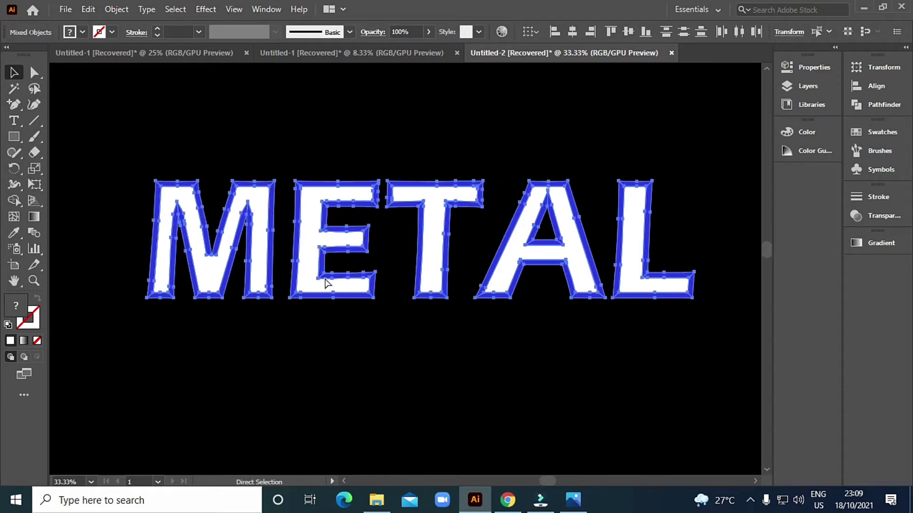
{"action": "key", "text": "v"}
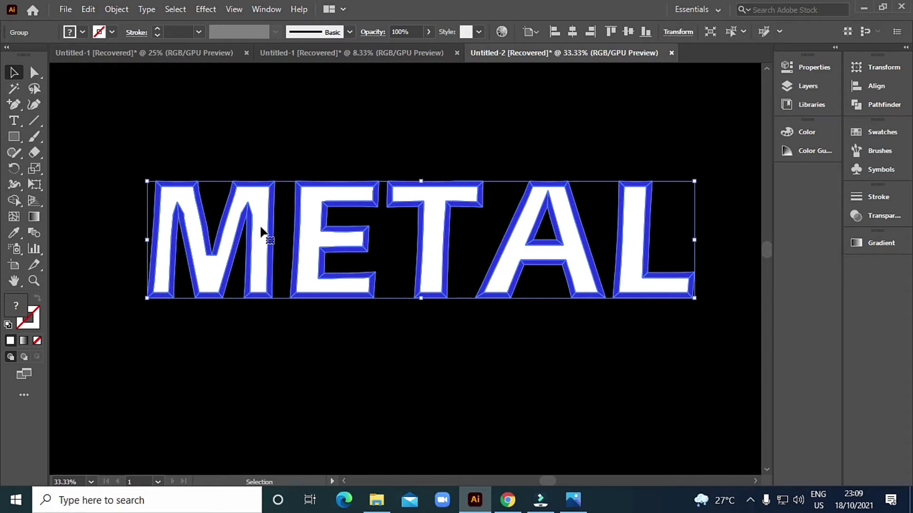
{"action": "key", "text": "a"}
{"action": "scroll", "coordinate": [346, 224], "scroll_direction": "up", "scroll_amount": 1}
{"action": "scroll", "coordinate": [240, 197], "scroll_direction": "up", "scroll_amount": 1}
{"action": "left_click_drag", "start_coordinate": [214, 235], "coordinate": [230, 259]}
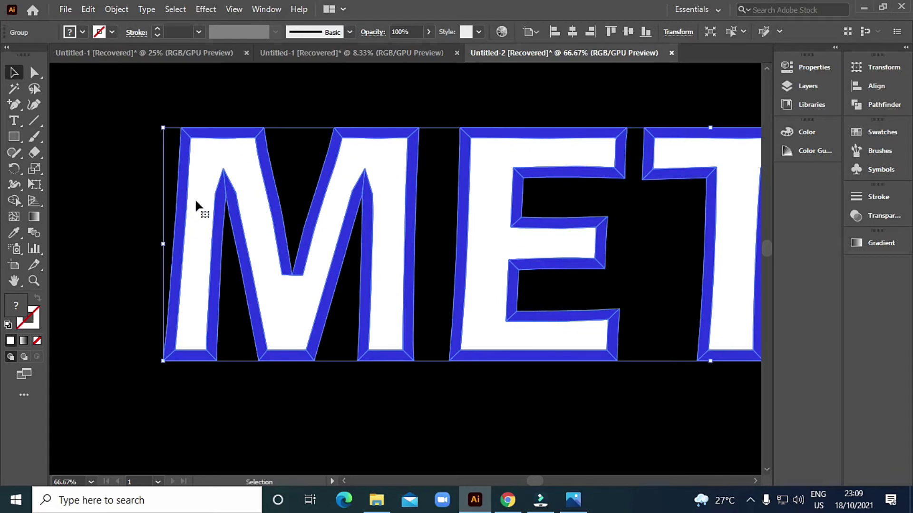
{"action": "double_click", "coordinate": [180, 199]}
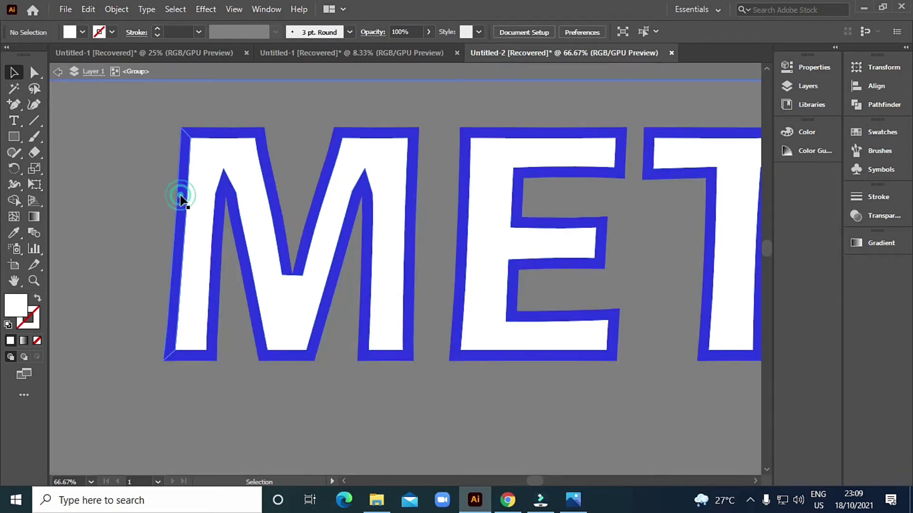
{"action": "left_click", "coordinate": [171, 195]}
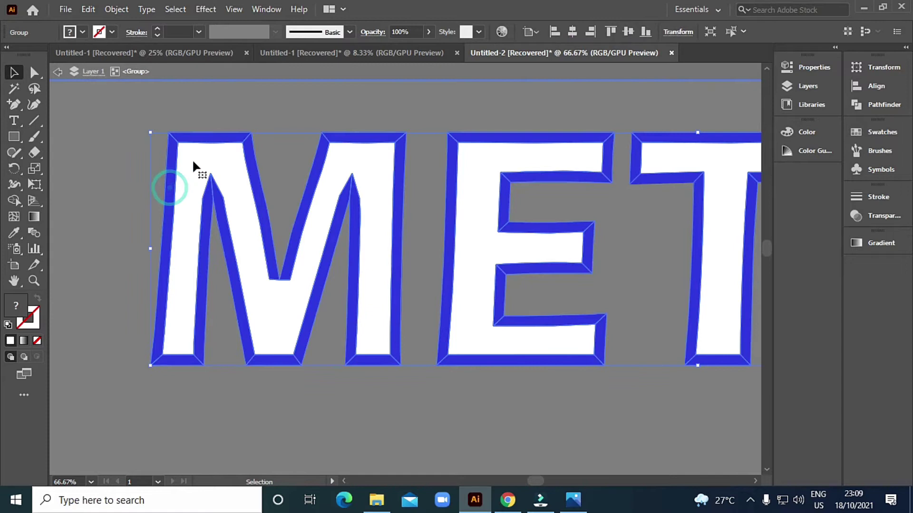
{"action": "left_click", "coordinate": [398, 123]}
{"action": "left_click", "coordinate": [240, 142]}
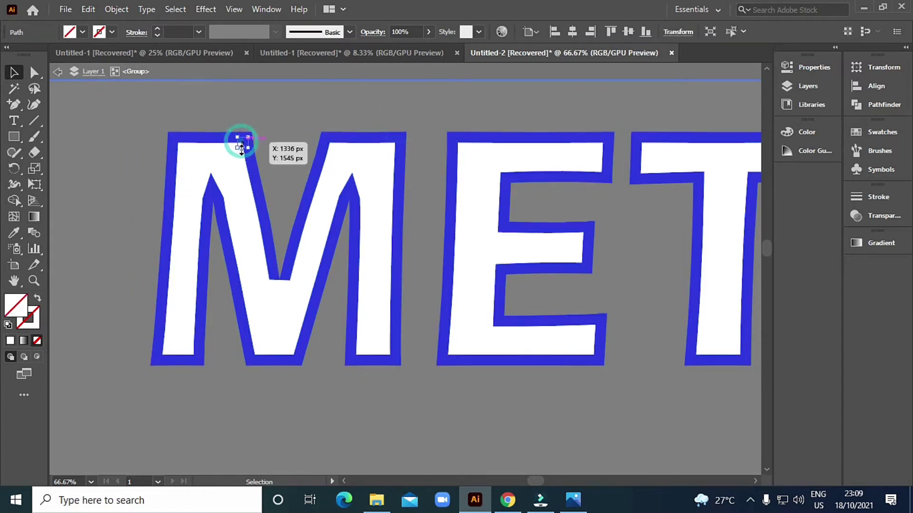
{"action": "left_click", "coordinate": [207, 137]}
- Enter the M's nested group and pick its top and narrow left bevel pieces
{"action": "left_click", "coordinate": [171, 157]}
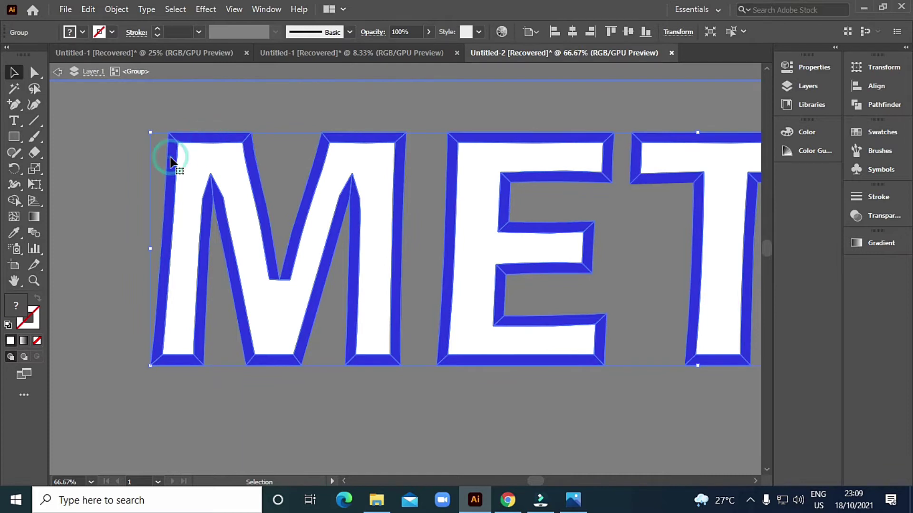
{"action": "scroll", "coordinate": [181, 138], "scroll_direction": "up", "scroll_amount": 4}
{"action": "double_click", "coordinate": [224, 147]}
{"action": "left_click", "coordinate": [224, 148]}
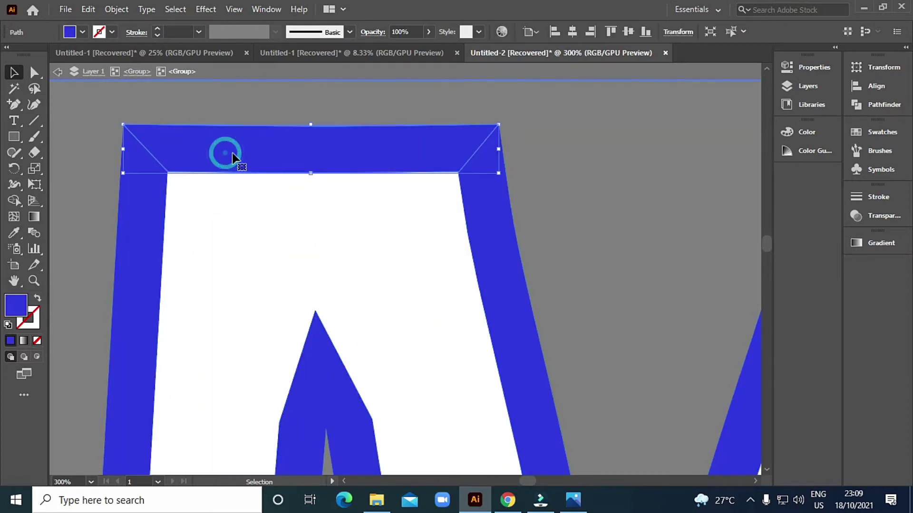
{"action": "scroll", "coordinate": [205, 190], "scroll_direction": "down", "scroll_amount": 4}
{"action": "left_click", "coordinate": [198, 203]}
{"action": "left_click", "coordinate": [360, 218]}
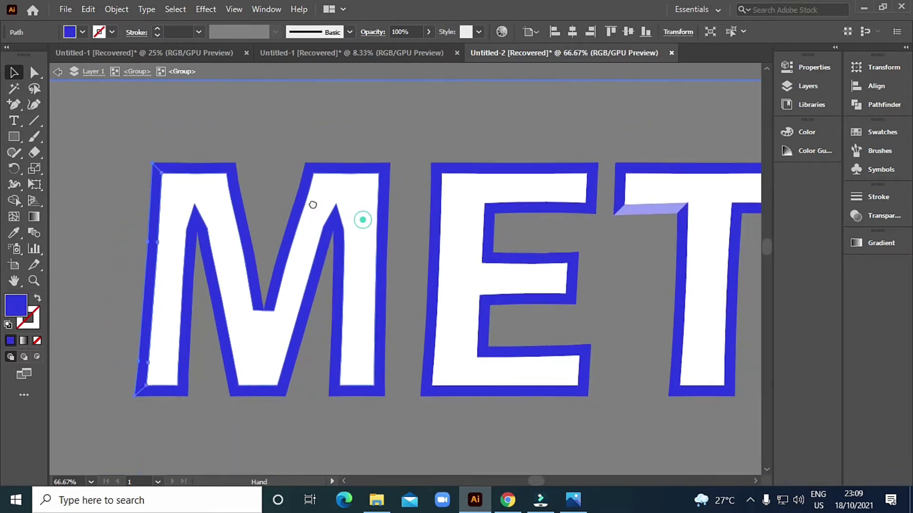
{"action": "scroll", "coordinate": [383, 211], "scroll_direction": "down", "scroll_amount": 3}
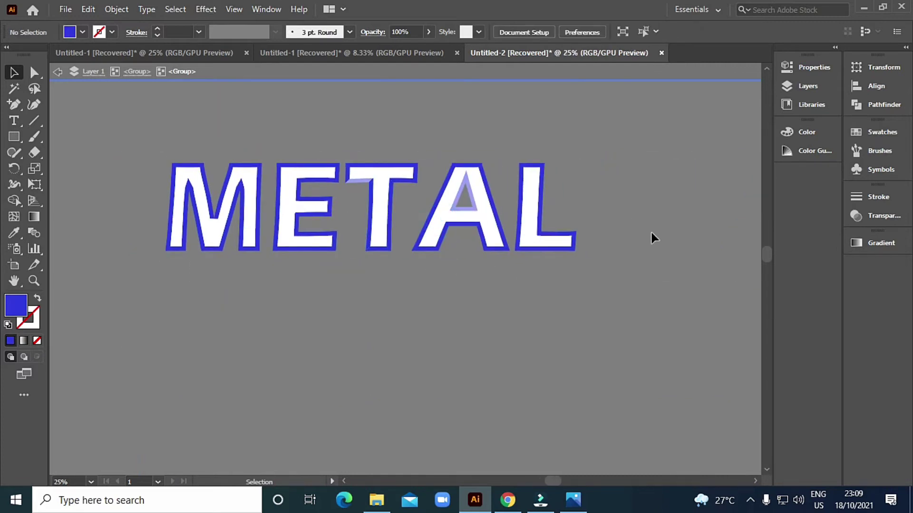
- Give the M's left and top bevel faces a white-to-black gradient
{"action": "left_click", "coordinate": [874, 247]}
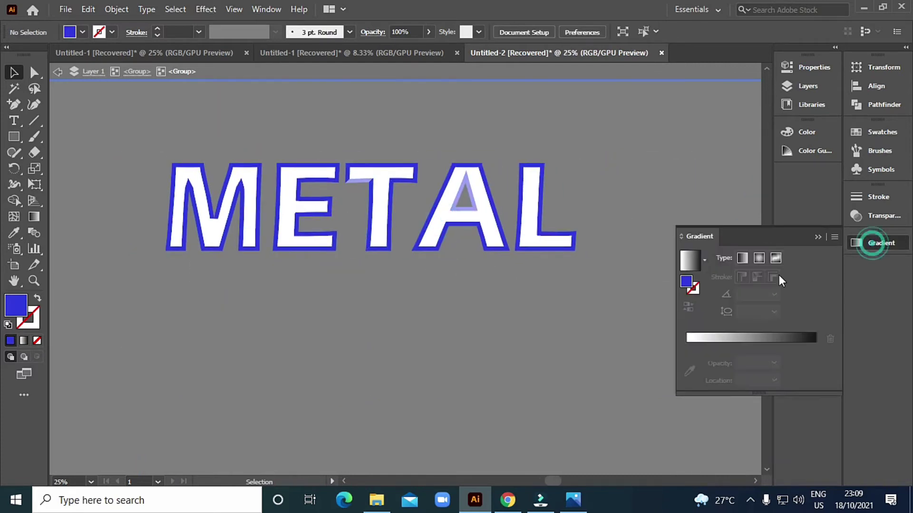
{"action": "left_click", "coordinate": [711, 340]}
{"action": "left_click_drag", "start_coordinate": [277, 279], "coordinate": [382, 281]}
{"action": "scroll", "coordinate": [292, 234], "scroll_direction": "up", "scroll_amount": 2}
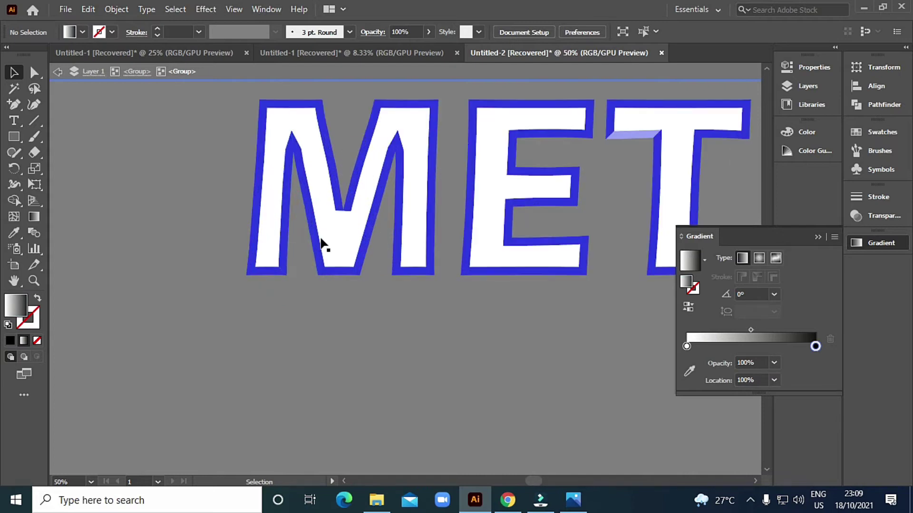
{"action": "left_click", "coordinate": [254, 190]}
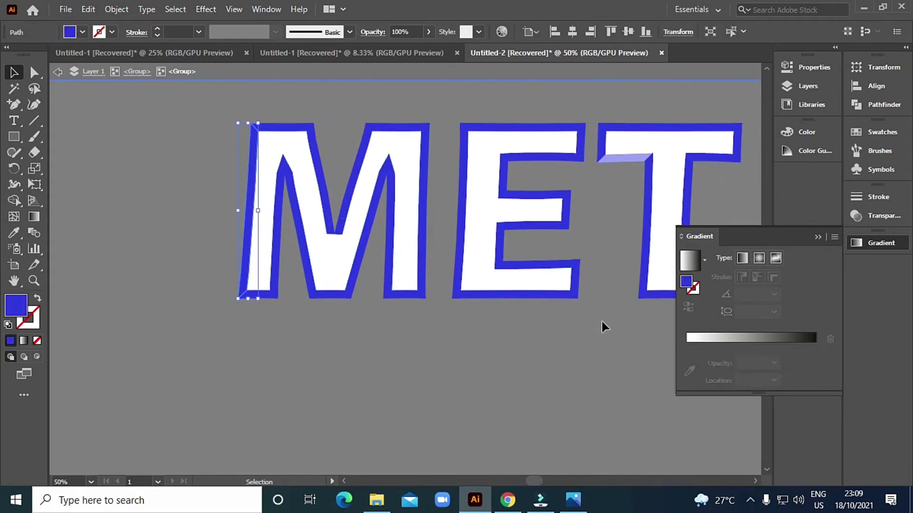
{"action": "left_click", "coordinate": [720, 339]}
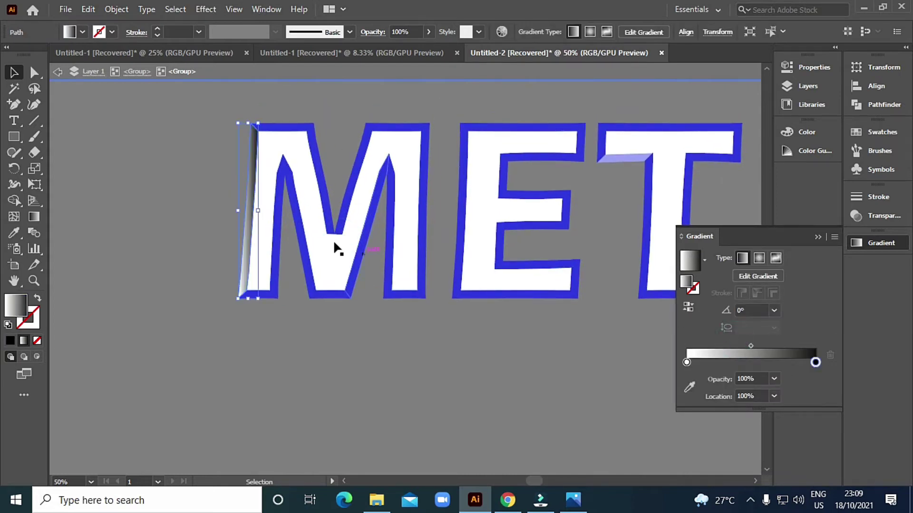
{"action": "left_click", "coordinate": [290, 132]}
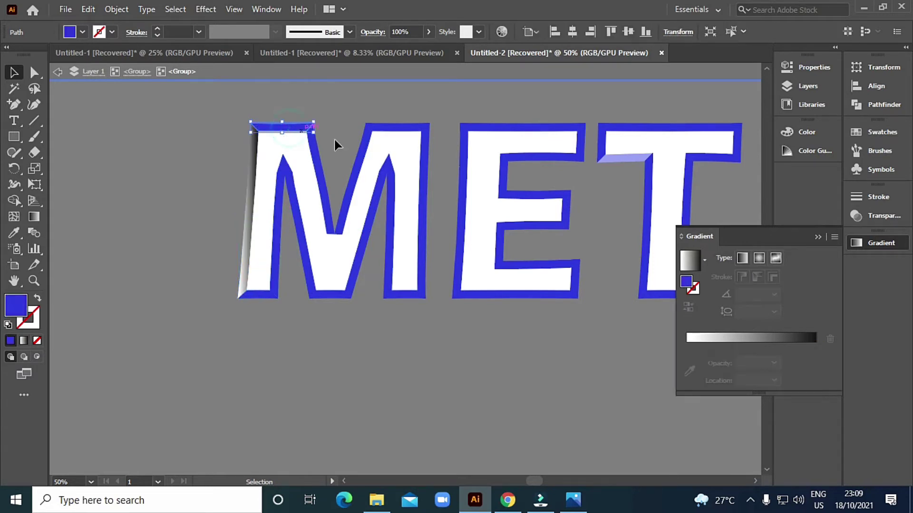
{"action": "left_click", "coordinate": [732, 339]}
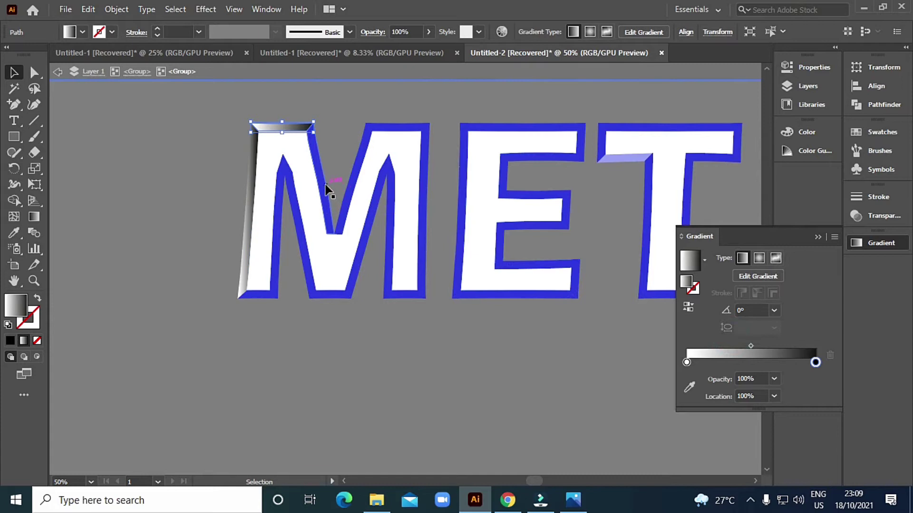
- Magic-wand select every blue bevel face and fill them all with the white-to-black gradient
{"action": "left_click", "coordinate": [291, 186]}
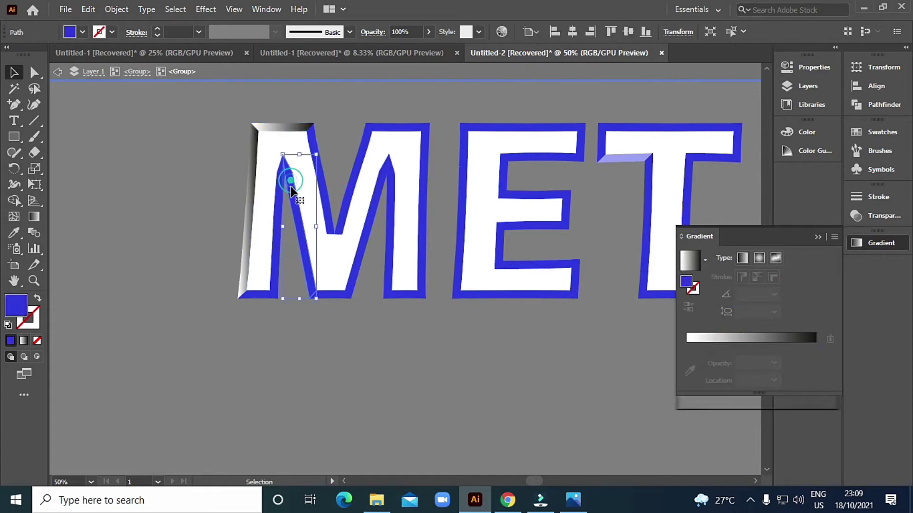
{"action": "left_click", "coordinate": [256, 296], "text": "shift"}
{"action": "left_click", "coordinate": [341, 292], "text": "shift"}
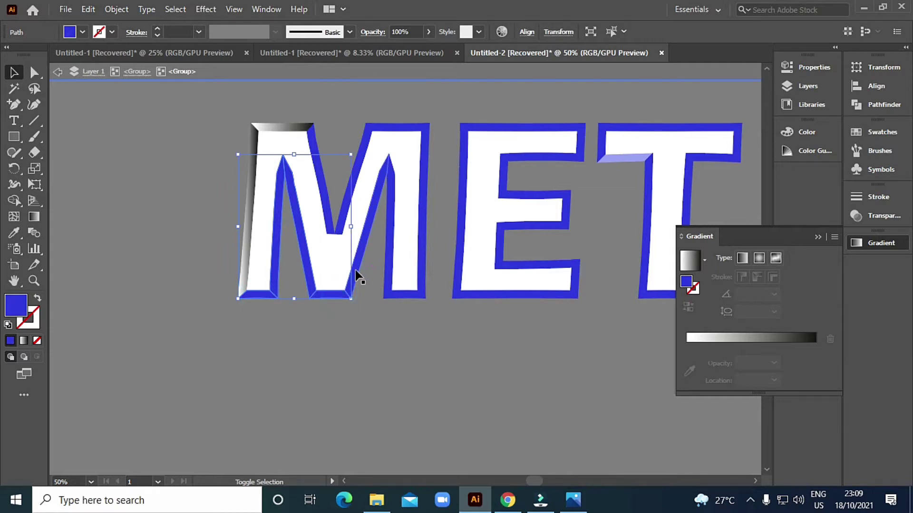
{"action": "left_click", "coordinate": [14, 89]}
{"action": "scroll", "coordinate": [326, 189], "scroll_direction": "up", "scroll_amount": 1}
{"action": "scroll", "coordinate": [320, 147], "scroll_direction": "up", "scroll_amount": 1}
{"action": "left_click", "coordinate": [312, 142]}
{"action": "scroll", "coordinate": [317, 153], "scroll_direction": "down", "scroll_amount": 4}
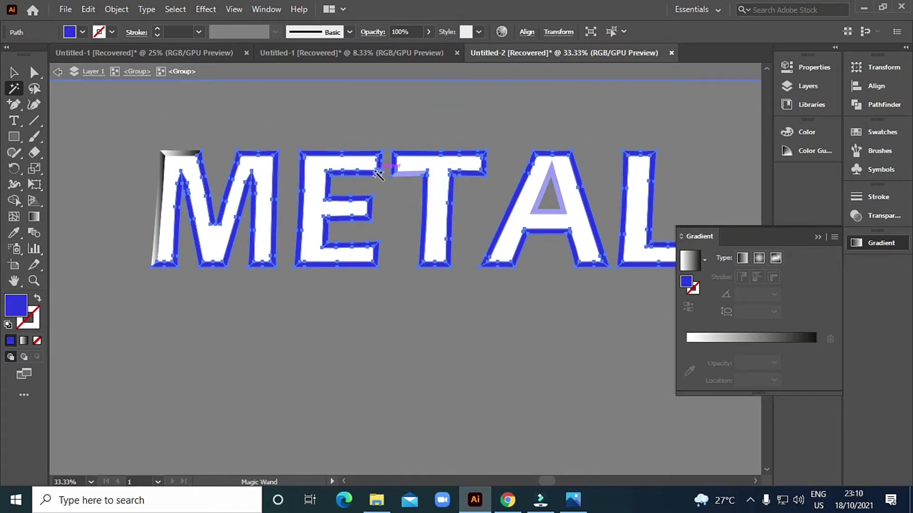
{"action": "scroll", "coordinate": [564, 196], "scroll_direction": "up", "scroll_amount": 2}
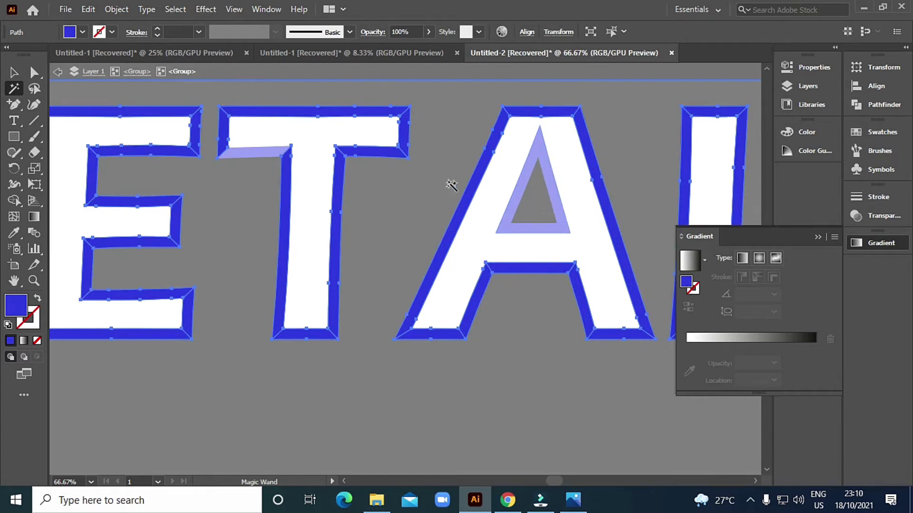
{"action": "scroll", "coordinate": [302, 170], "scroll_direction": "down", "scroll_amount": 2}
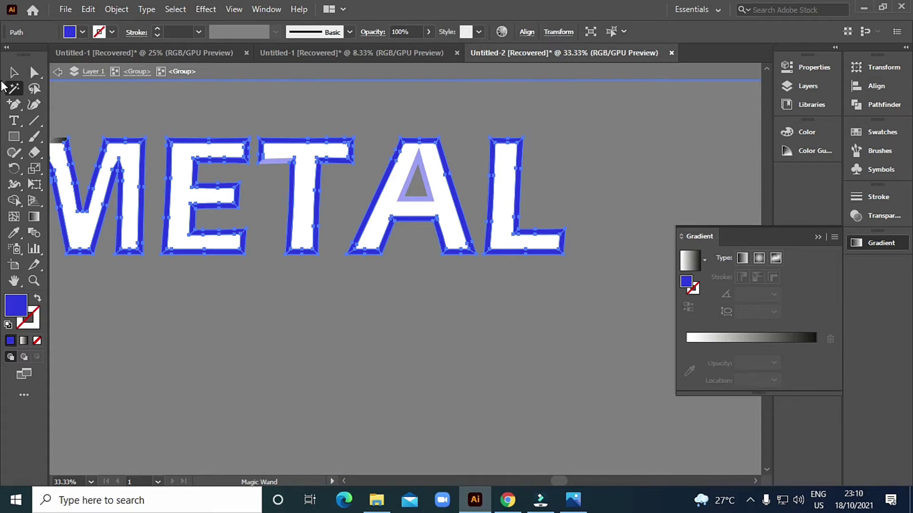
{"action": "left_click", "coordinate": [13, 73]}
{"action": "scroll", "coordinate": [275, 187], "scroll_direction": "left", "scroll_amount": 2}
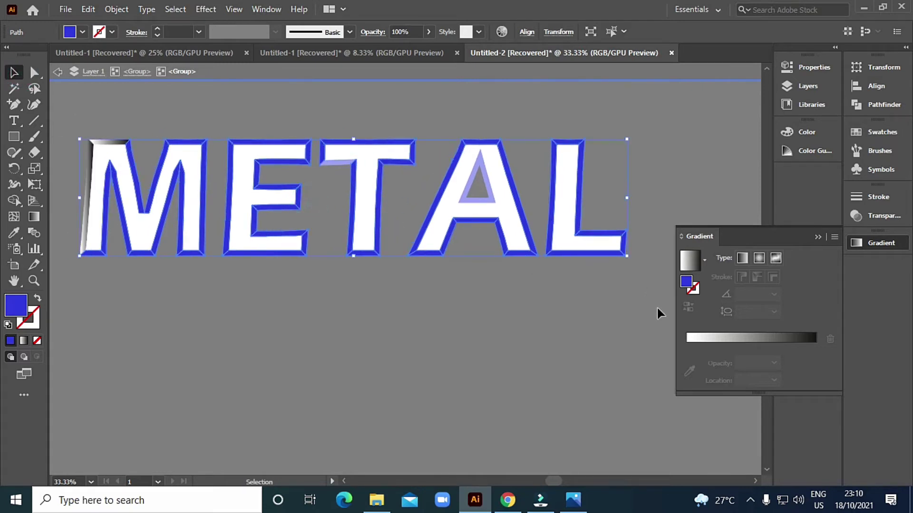
{"action": "left_click", "coordinate": [736, 338]}
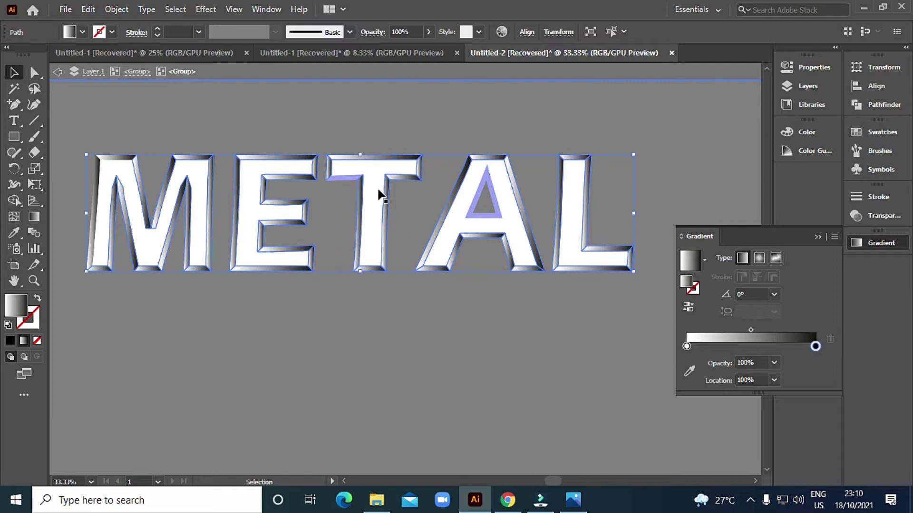
- Zoom in and centre the A, reselecting the METAL group
{"action": "left_click", "coordinate": [273, 190], "text": "ctrl"}
{"action": "left_click_drag", "start_coordinate": [567, 218], "coordinate": [468, 236]}
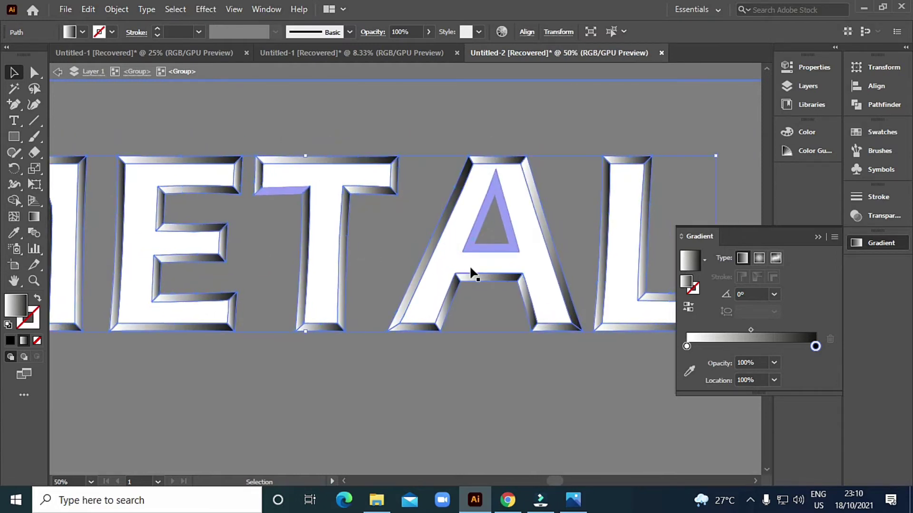
{"action": "double_click", "coordinate": [412, 210]}
{"action": "left_click", "coordinate": [288, 193]}
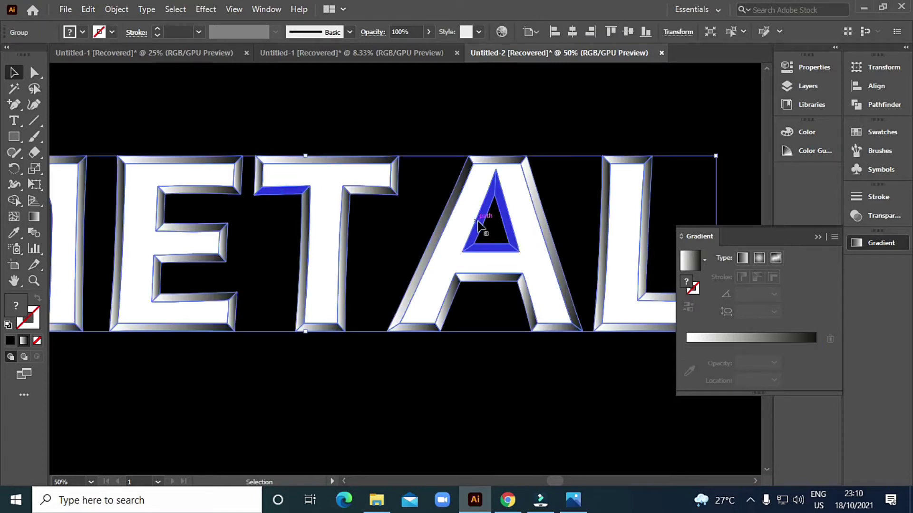
{"action": "left_click", "coordinate": [493, 222]}
- Select the blue triangle inside the A and the T's blue face, then exit with Esc
{"action": "double_click", "coordinate": [493, 222]}
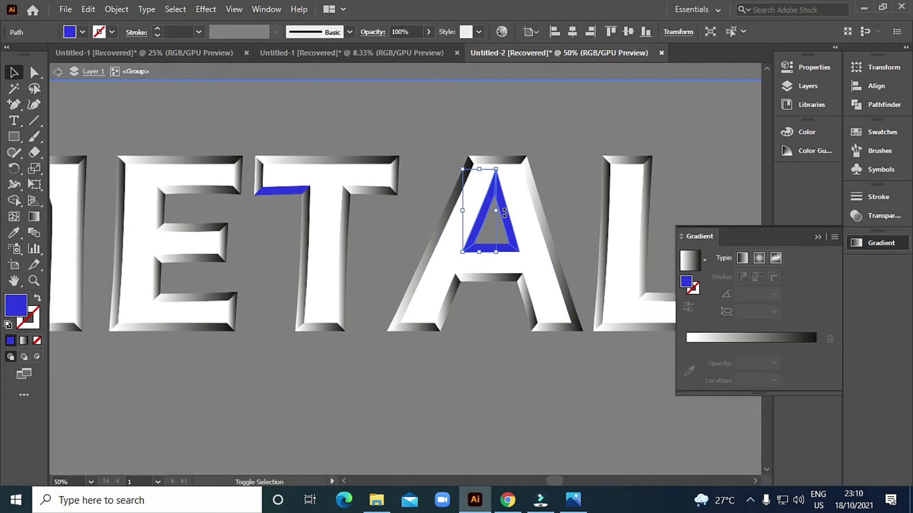
{"action": "scroll", "coordinate": [504, 210], "scroll_direction": "up", "scroll_amount": 3}
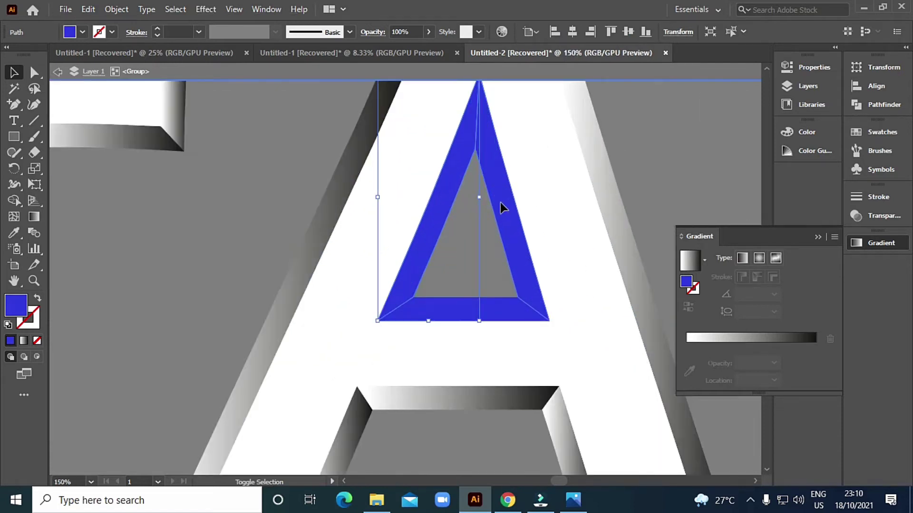
{"action": "scroll", "coordinate": [487, 306], "scroll_direction": "down", "scroll_amount": 3}
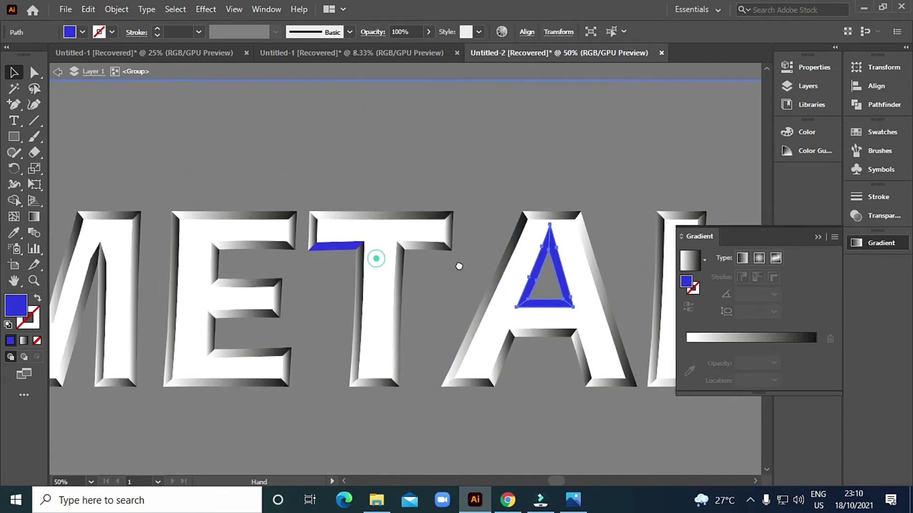
{"action": "left_click", "coordinate": [348, 248], "text": "shift"}
{"action": "scroll", "coordinate": [388, 292], "scroll_direction": "down", "scroll_amount": 1}
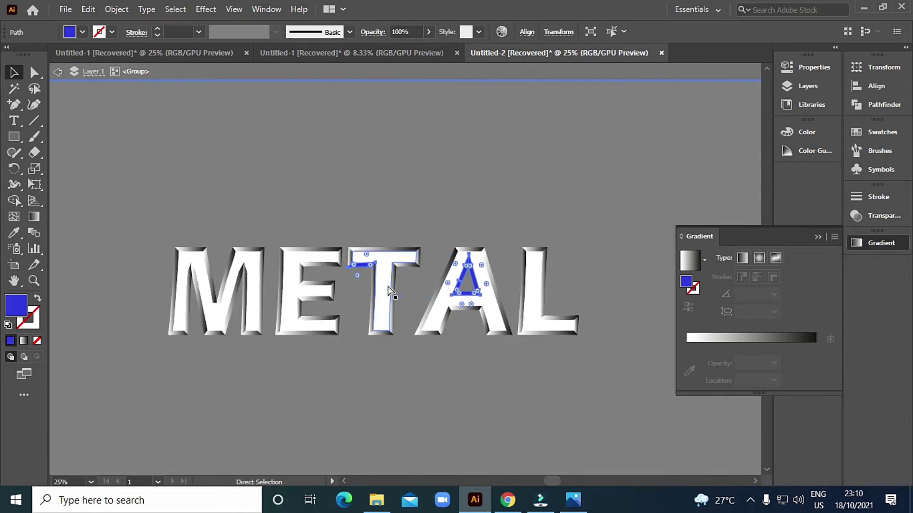
{"action": "key", "text": "Escape"}
{"action": "key", "text": "Escape"}
- Inside the METAL group, select the T's blue face and the A's blue triangle
{"action": "left_click", "coordinate": [400, 272]}
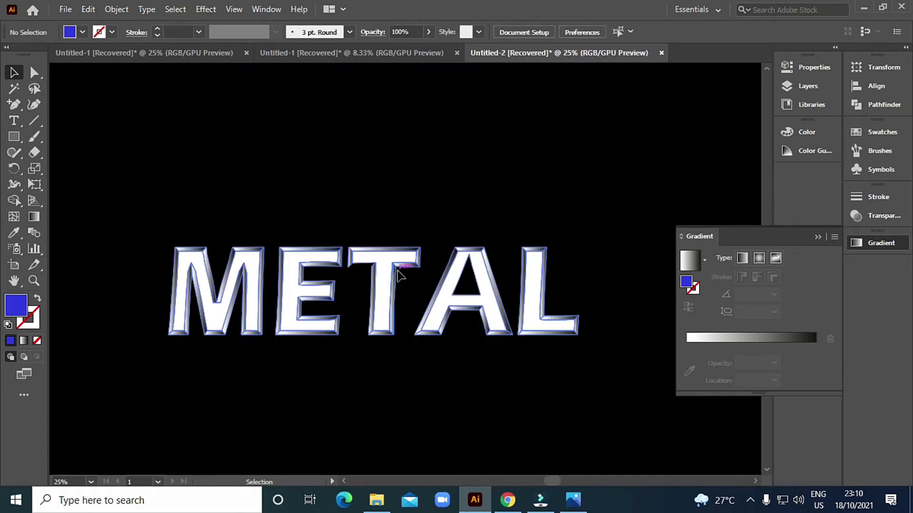
{"action": "double_click", "coordinate": [401, 269]}
{"action": "scroll", "coordinate": [399, 264], "scroll_direction": "up", "scroll_amount": 3}
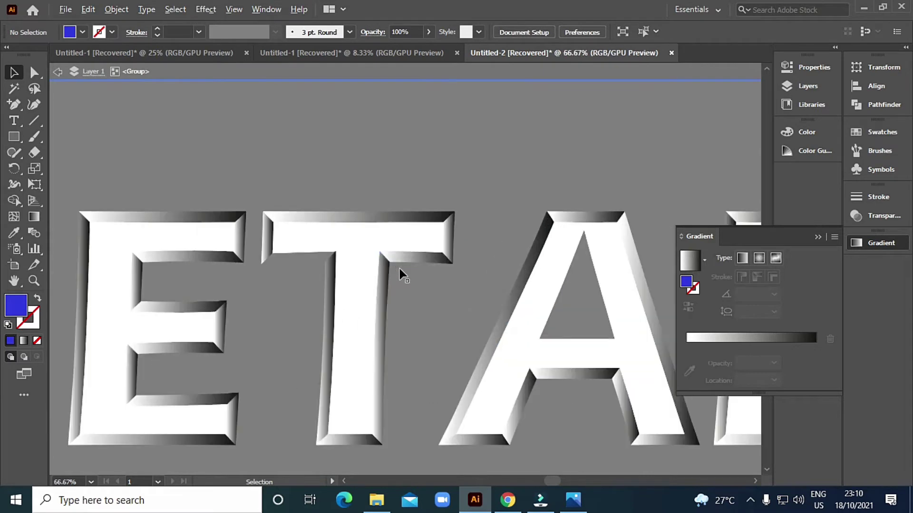
{"action": "left_click", "coordinate": [397, 261]}
{"action": "key", "text": "ctrl"}
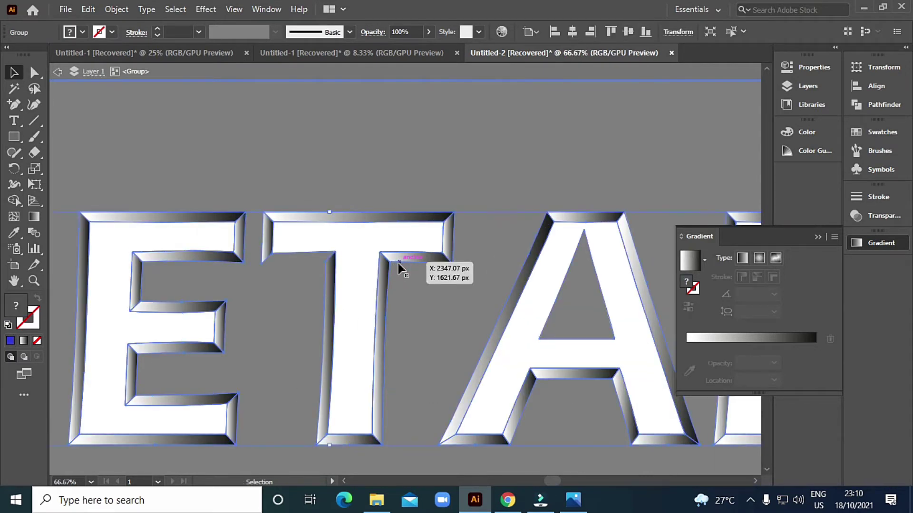
{"action": "key", "text": "ctrl"}
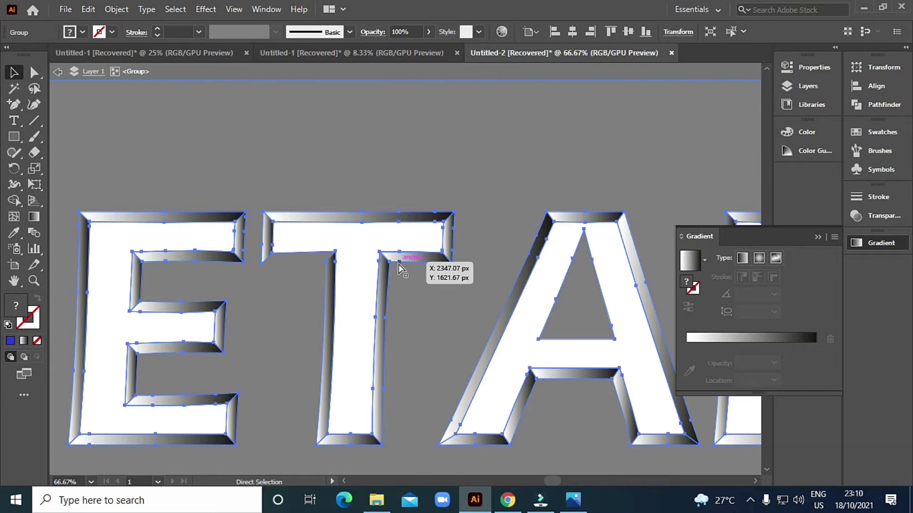
{"action": "left_click", "coordinate": [398, 264], "text": "ctrl"}
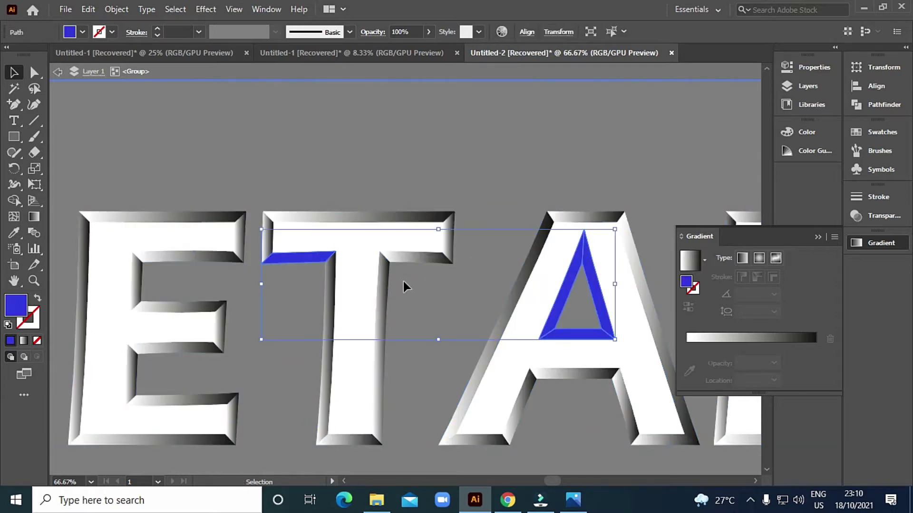
- Eyedrop the grey gradient onto those faces, then deselect them
{"action": "left_click", "coordinate": [14, 232]}
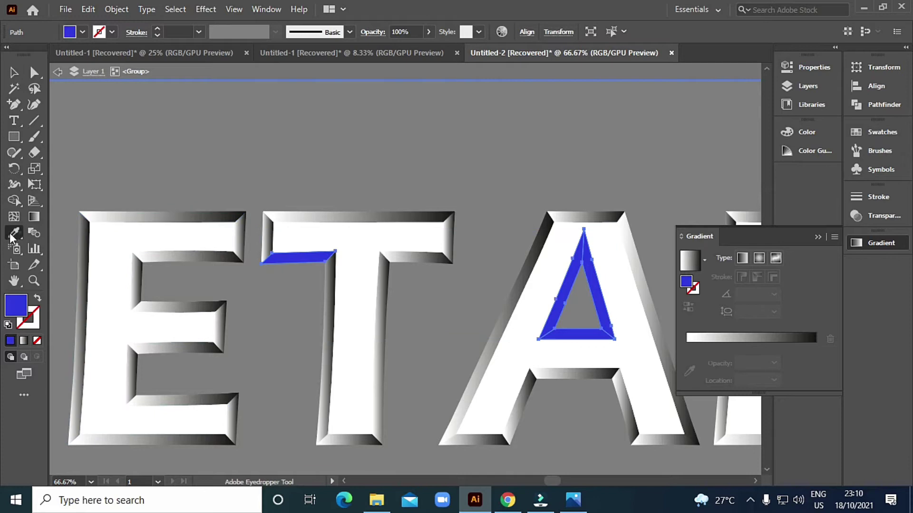
{"action": "left_click", "coordinate": [151, 221]}
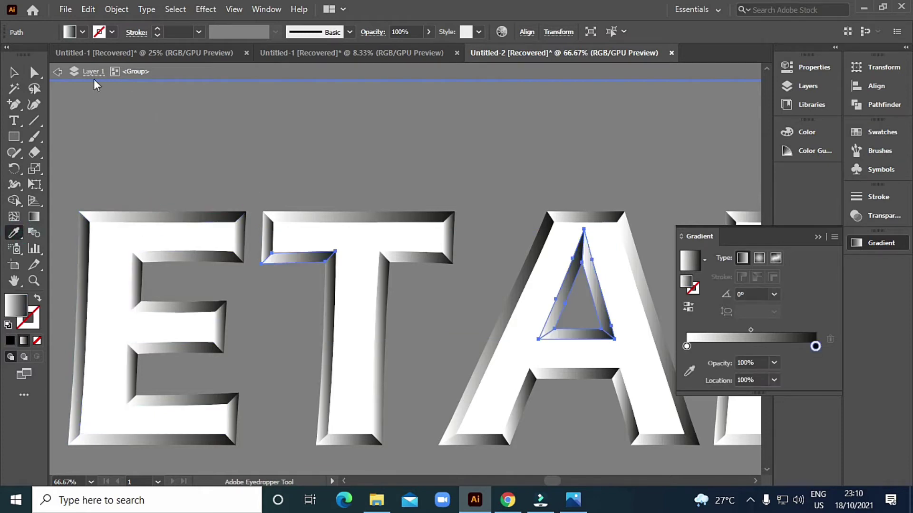
{"action": "key", "text": "v"}
{"action": "left_click", "coordinate": [373, 150]}
{"action": "scroll", "coordinate": [376, 171], "scroll_direction": "down", "scroll_amount": 2}
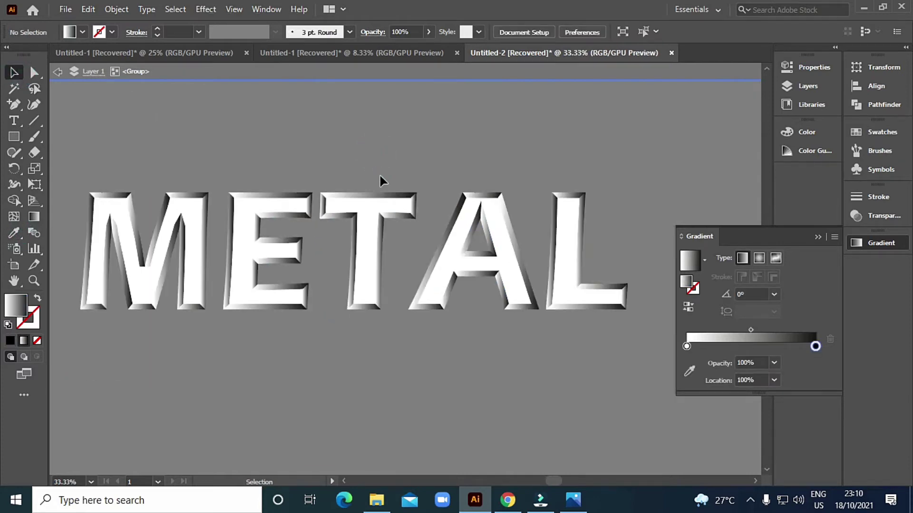
{"action": "scroll", "coordinate": [441, 183], "scroll_direction": "down", "scroll_amount": 1}
- Enter the METAL group and pick out the M's white front face
{"action": "left_click", "coordinate": [360, 162]}
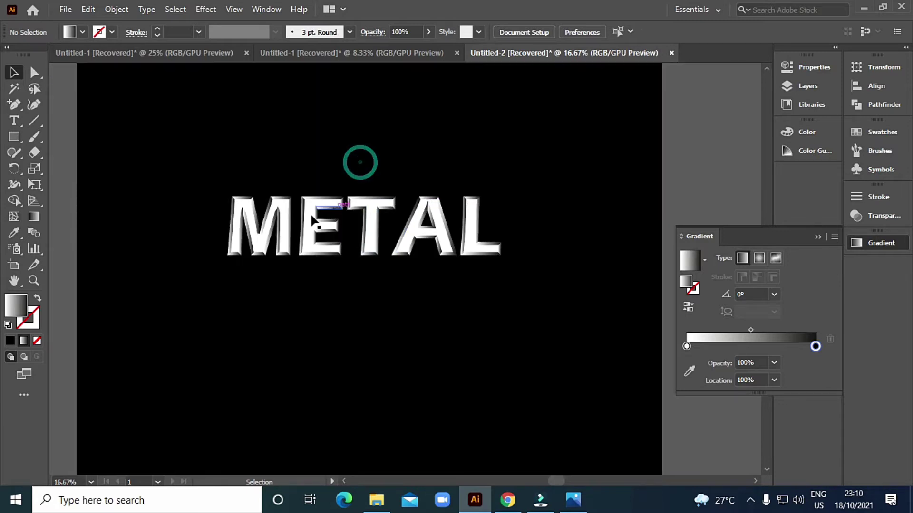
{"action": "scroll", "coordinate": [311, 219], "scroll_direction": "up", "scroll_amount": 3}
{"action": "scroll", "coordinate": [326, 173], "scroll_direction": "down", "scroll_amount": 1}
{"action": "left_click_drag", "start_coordinate": [418, 256], "coordinate": [383, 255]}
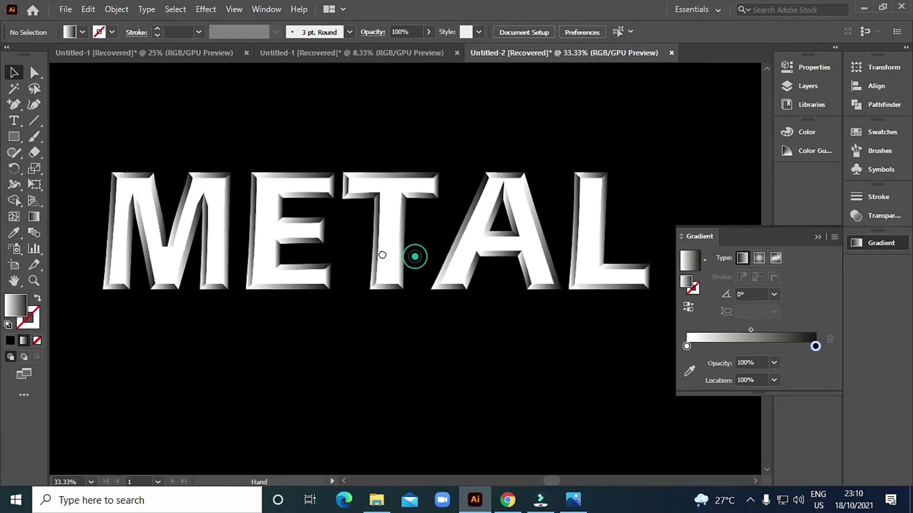
{"action": "left_click", "coordinate": [216, 197]}
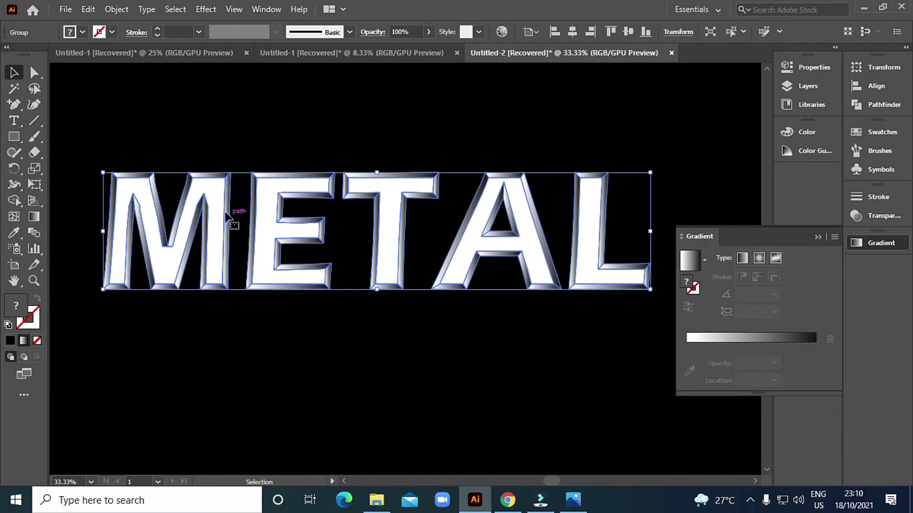
{"action": "double_click", "coordinate": [220, 199]}
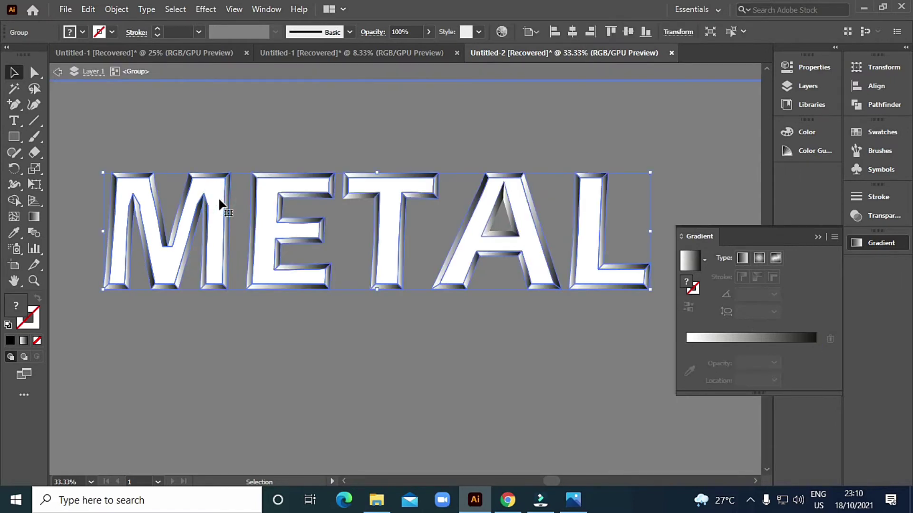
{"action": "double_click", "coordinate": [218, 196]}
{"action": "left_click", "coordinate": [219, 198]}
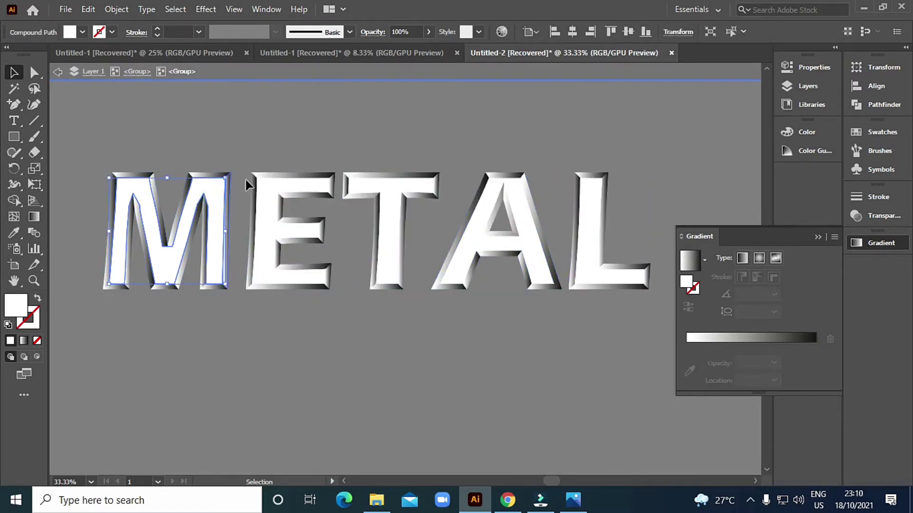
- Reselect the whole METAL group and ungroup its letters
{"action": "double_click", "coordinate": [262, 139]}
{"action": "left_click", "coordinate": [215, 195]}
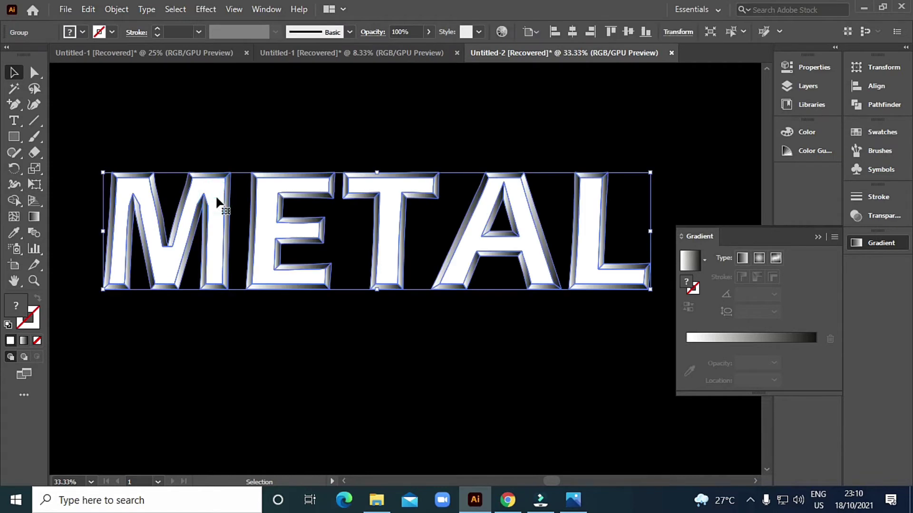
{"action": "right_click", "coordinate": [216, 200]}
{"action": "left_click", "coordinate": [258, 312]}
- Select the white front faces of M, E, T, A and L together
{"action": "left_click", "coordinate": [294, 315]}
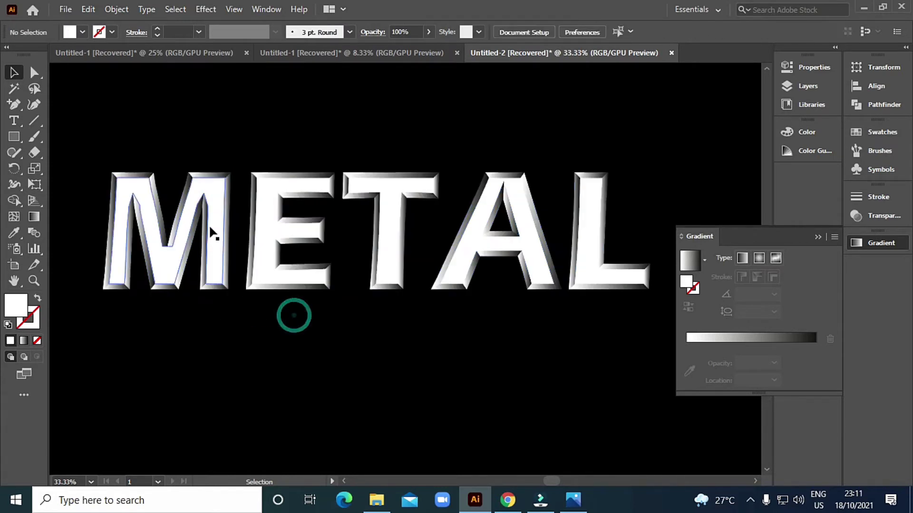
{"action": "left_click", "coordinate": [213, 205]}
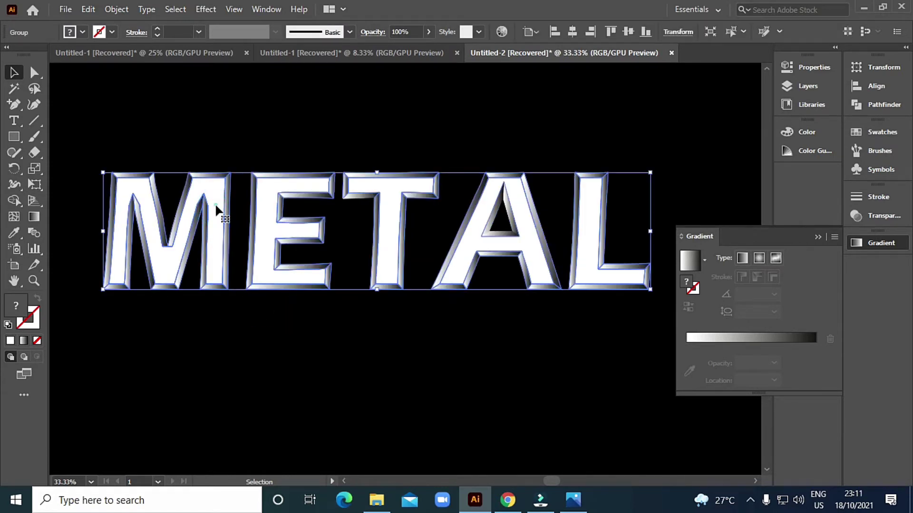
{"action": "double_click", "coordinate": [215, 206]}
{"action": "left_click", "coordinate": [215, 206]}
{"action": "left_click", "coordinate": [275, 197], "text": "shift"}
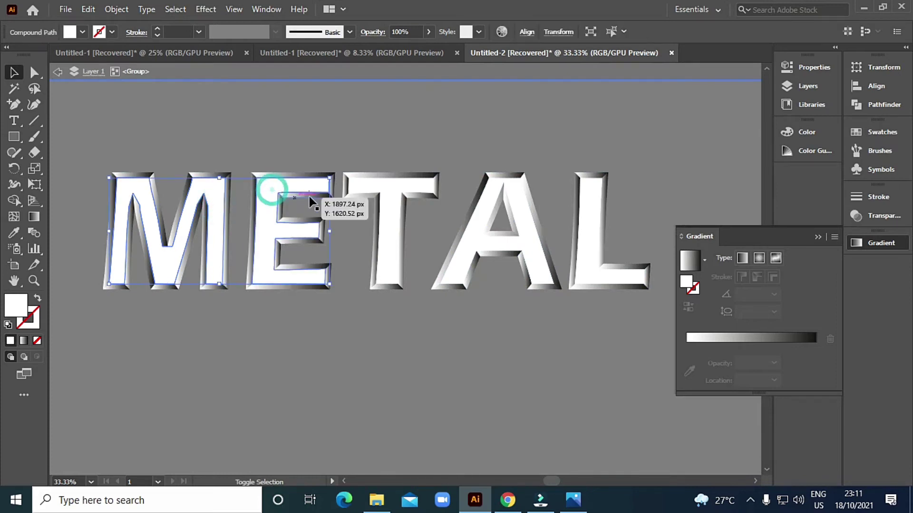
{"action": "left_click", "coordinate": [379, 195], "text": "shift"}
{"action": "left_click", "coordinate": [494, 190], "text": "shift"}
{"action": "left_click", "coordinate": [587, 196], "text": "shift"}
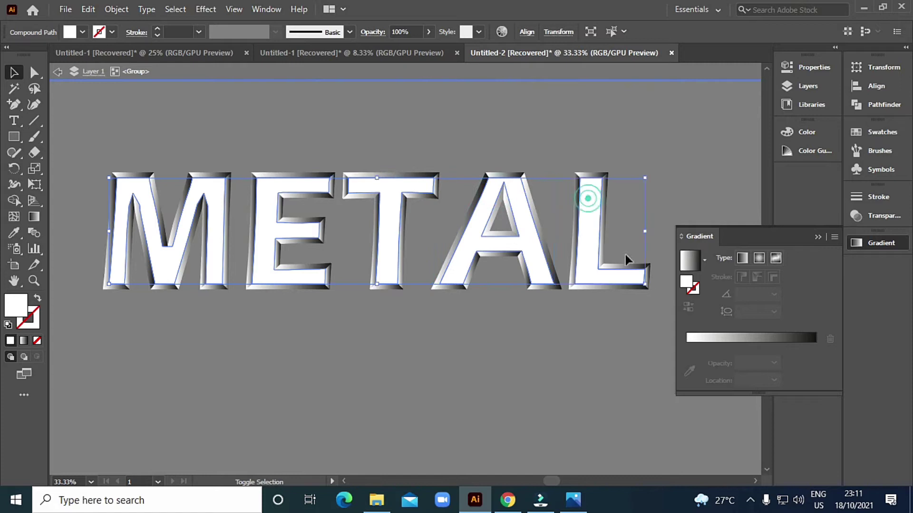
- Fill the selected front faces with the white-to-black linear gradient
{"action": "left_click", "coordinate": [723, 338]}
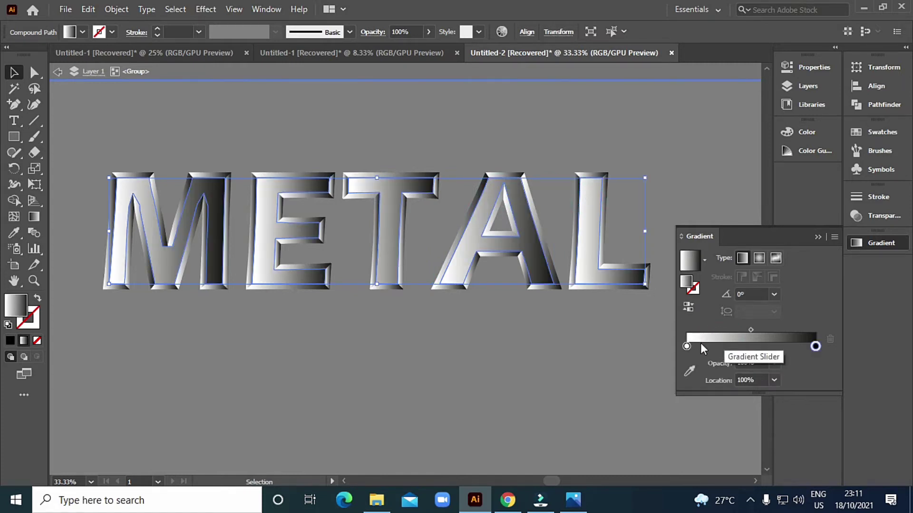
{"action": "key", "text": "ctrl+z"}
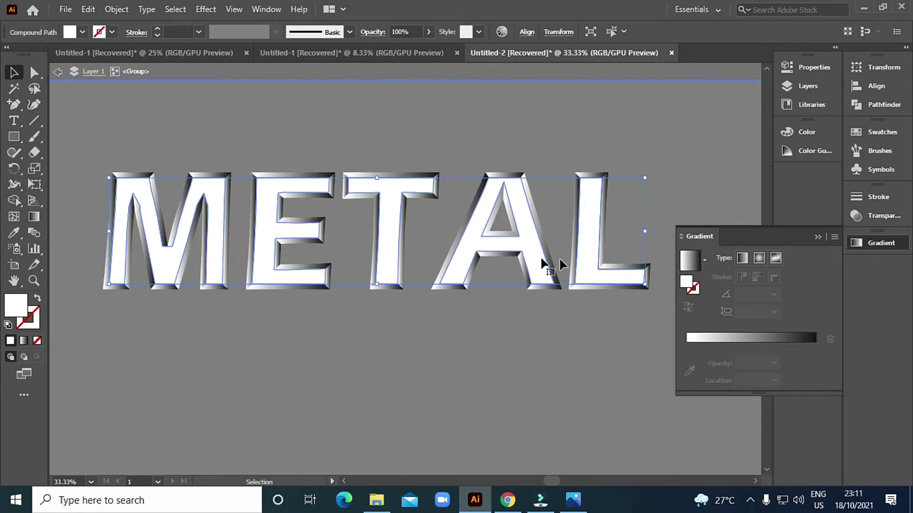
{"action": "left_click", "coordinate": [731, 339]}
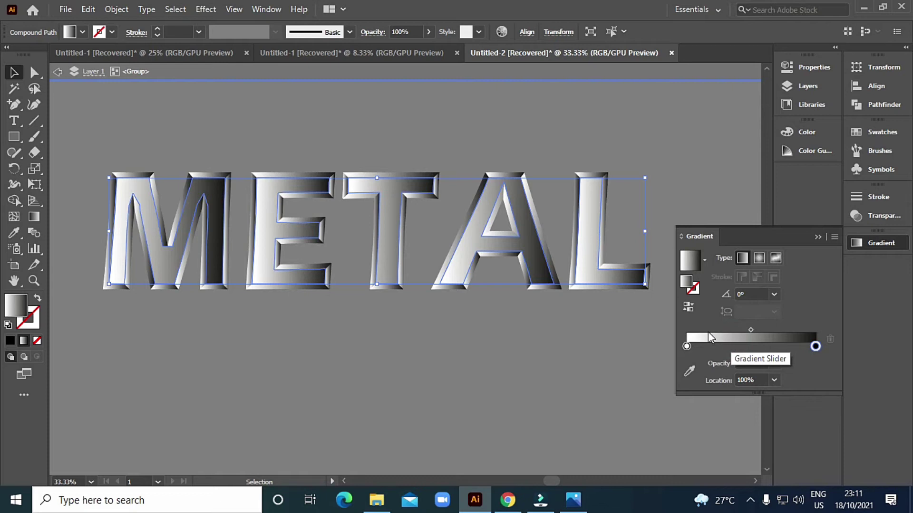
- Add a dark middle stop and a white stop near 66% for a four-stop gradient
{"action": "key", "text": "alt"}
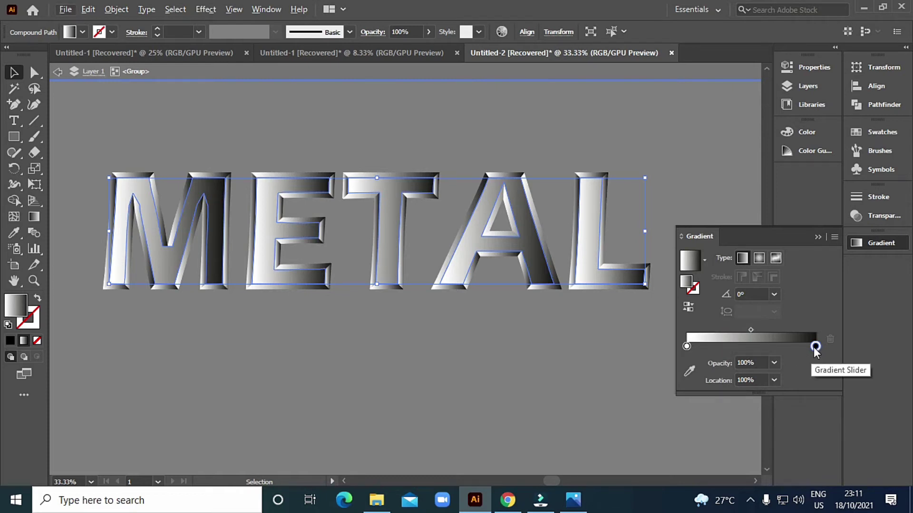
{"action": "left_click_drag", "start_coordinate": [814, 346], "coordinate": [720, 353]}
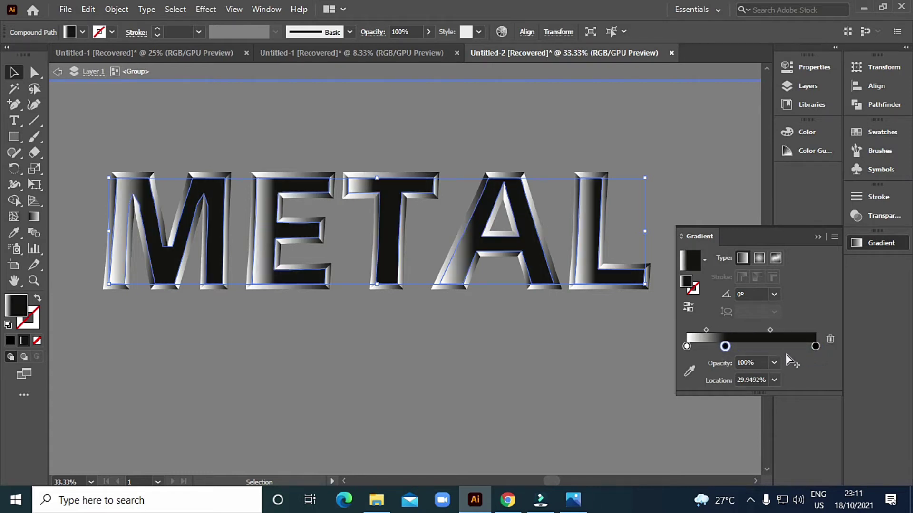
{"action": "left_click", "coordinate": [816, 346]}
{"action": "left_click_drag", "start_coordinate": [687, 347], "coordinate": [772, 347]}
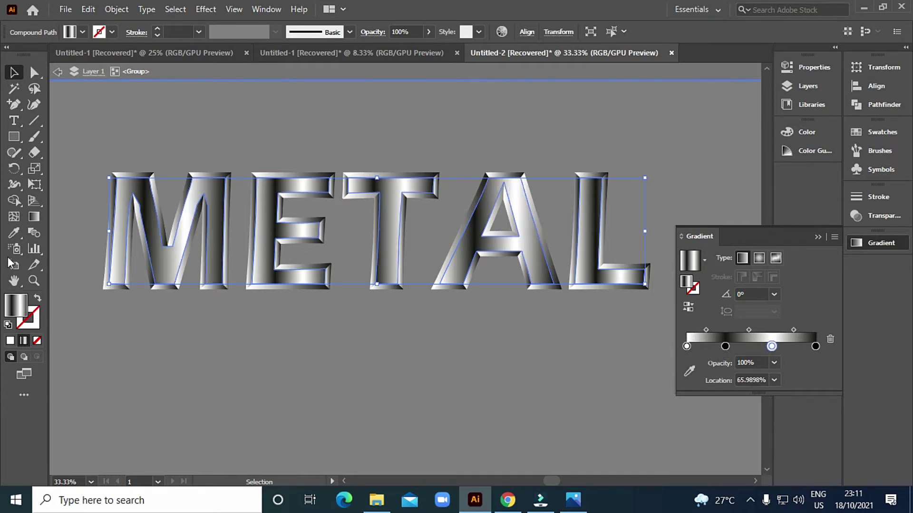
{"action": "left_click", "coordinate": [33, 217]}
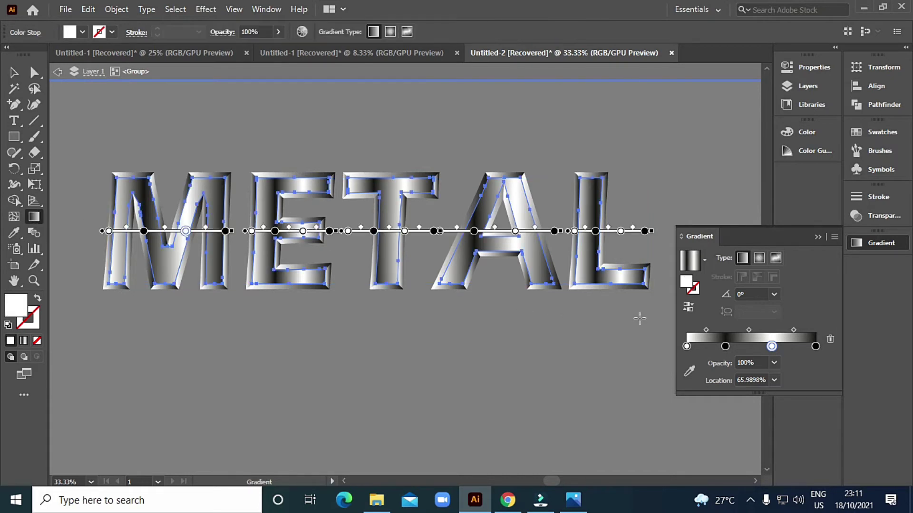
- Run the face gradient from upper left to lower right across METAL, about −21°
{"action": "left_click_drag", "start_coordinate": [92, 129], "coordinate": [656, 324]}
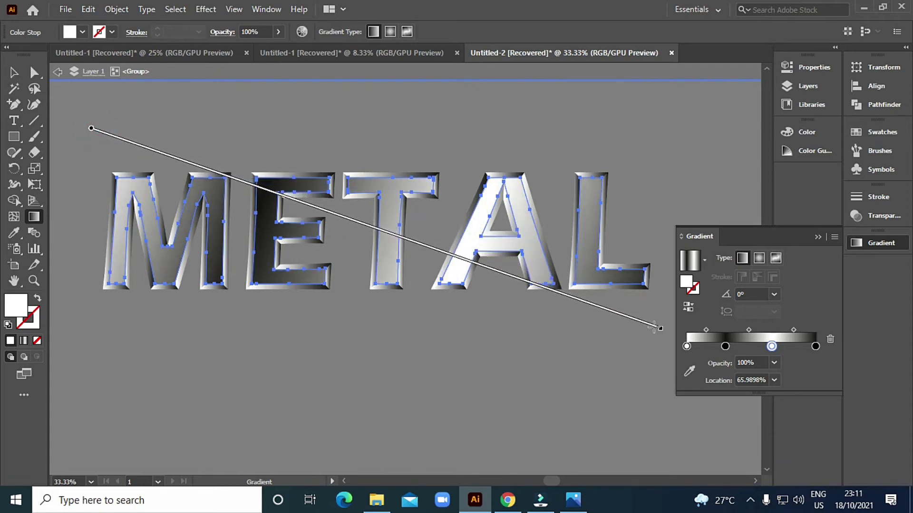
{"action": "mouse_move", "coordinate": [656, 323]}
{"action": "left_mouse_down"}
{"action": "mouse_move", "coordinate": [654, 338]}
{"action": "mouse_move", "coordinate": [618, 342]}
{"action": "left_mouse_up"}
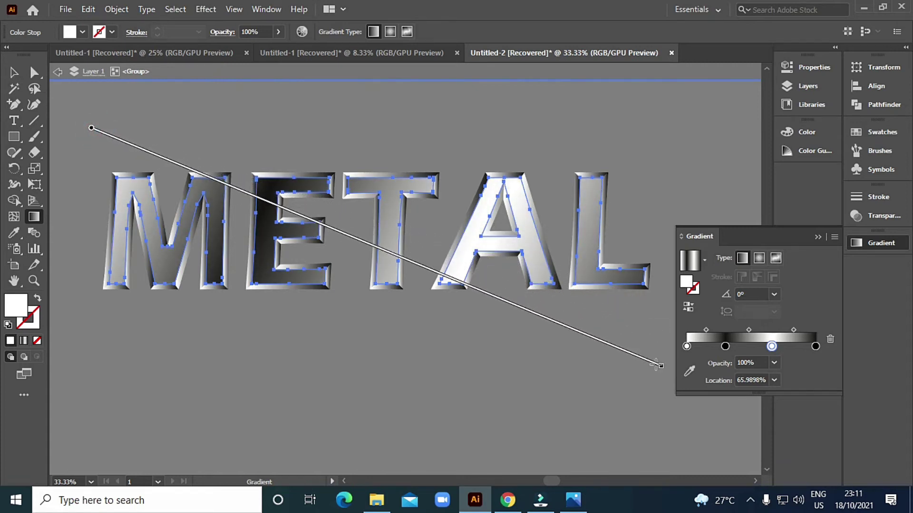
{"action": "left_click_drag", "start_coordinate": [613, 334], "coordinate": [631, 333]}
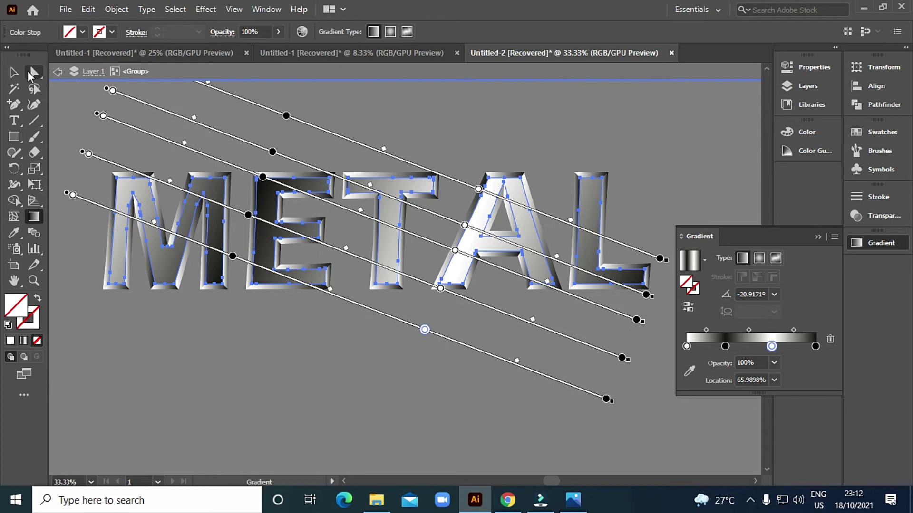
{"action": "left_click", "coordinate": [13, 72]}
{"action": "scroll", "coordinate": [426, 224], "scroll_direction": "down", "scroll_amount": 2, "text": "alt"}
- Pan over the lettering and clear the current selection
{"action": "left_click_drag", "start_coordinate": [441, 239], "coordinate": [455, 236]}
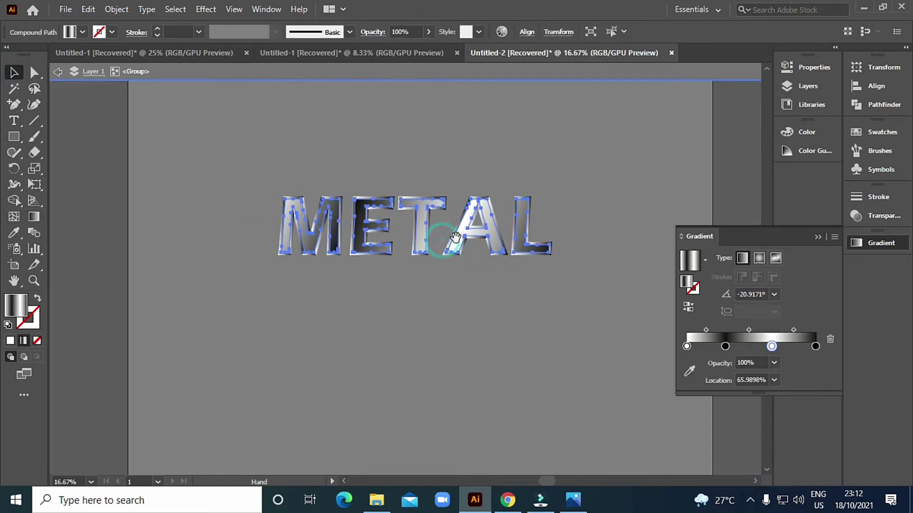
{"action": "key", "text": "ctrl"}
{"action": "left_click", "coordinate": [507, 258]}
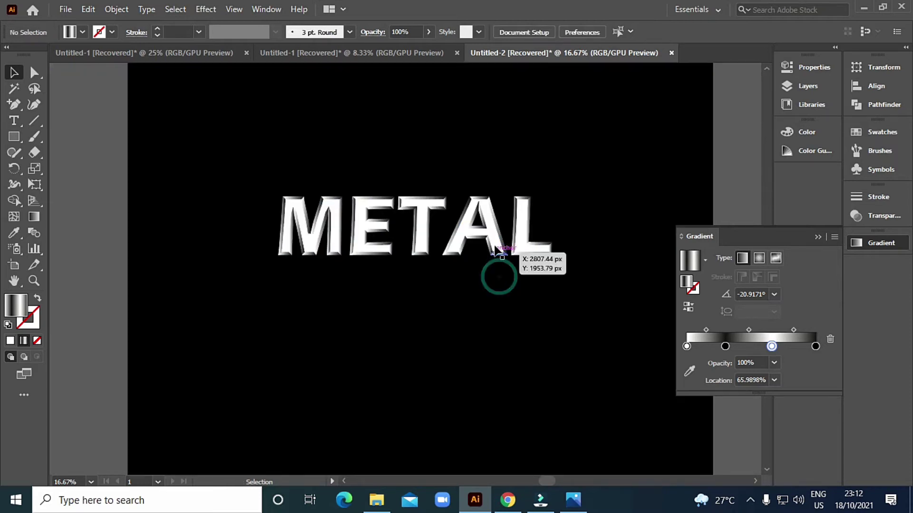
{"action": "left_click", "coordinate": [492, 238]}
{"action": "key", "text": "ctrl"}
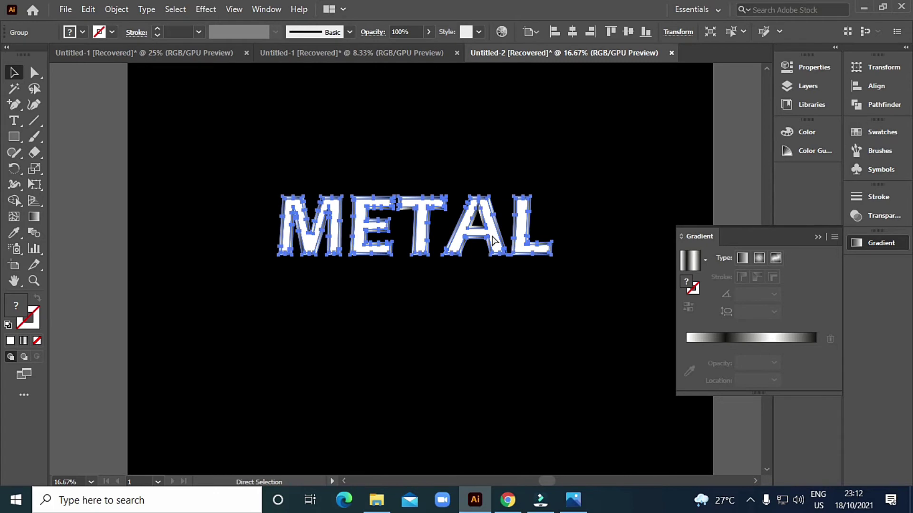
{"action": "key", "text": "ctrl+8"}
{"action": "left_click", "coordinate": [470, 175]}
{"action": "scroll", "coordinate": [463, 212], "scroll_direction": "up", "scroll_amount": 2}
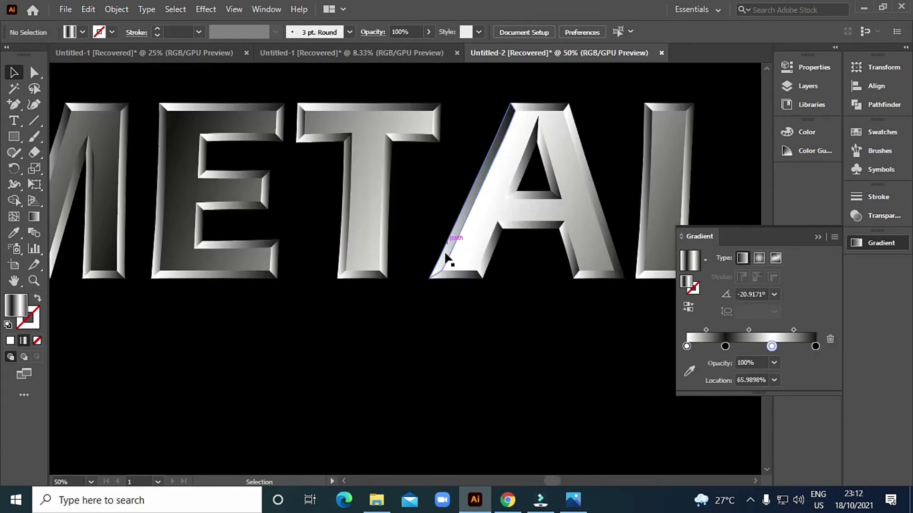
{"action": "left_click_drag", "start_coordinate": [535, 302], "coordinate": [484, 311]}
{"action": "scroll", "coordinate": [485, 309], "scroll_direction": "down", "scroll_amount": 1}
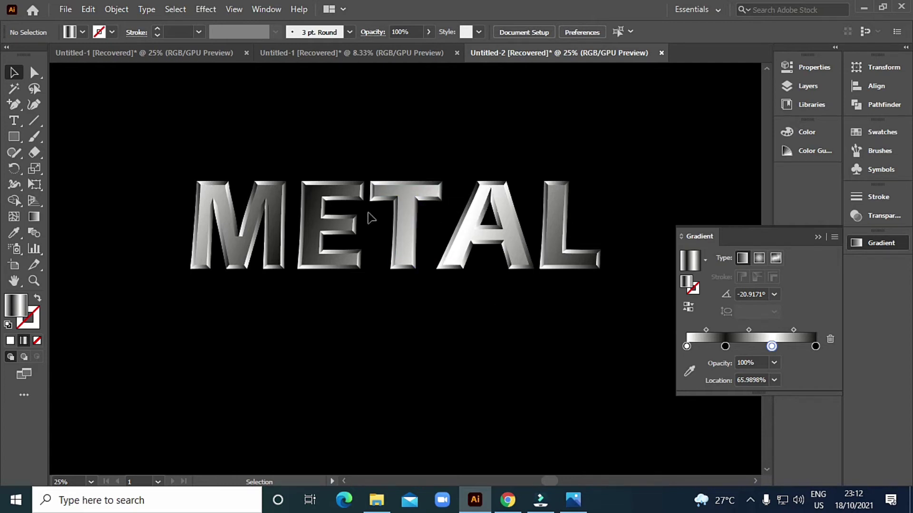
{"action": "scroll", "coordinate": [329, 213], "scroll_direction": "up", "scroll_amount": 1}
{"action": "scroll", "coordinate": [295, 216], "scroll_direction": "up", "scroll_amount": 1}
{"action": "scroll", "coordinate": [296, 216], "scroll_direction": "down", "scroll_amount": 1}
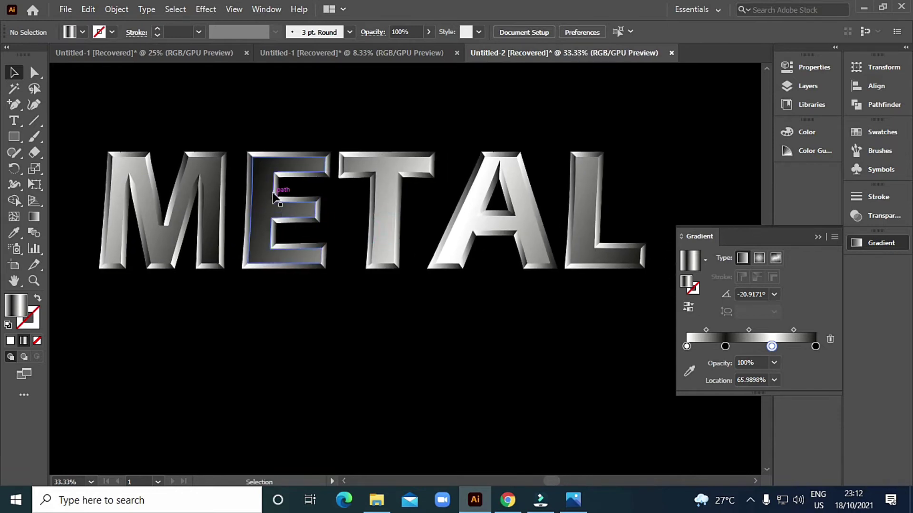
- Select the letters M, E, T, A and L and group them with Ctrl+G
{"action": "left_click", "coordinate": [268, 196]}
{"action": "left_click", "coordinate": [207, 178], "text": "shift"}
{"action": "left_click", "coordinate": [389, 178], "text": "shift"}
{"action": "left_click", "coordinate": [476, 192], "text": "shift"}
{"action": "left_click", "coordinate": [586, 190], "text": "shift"}
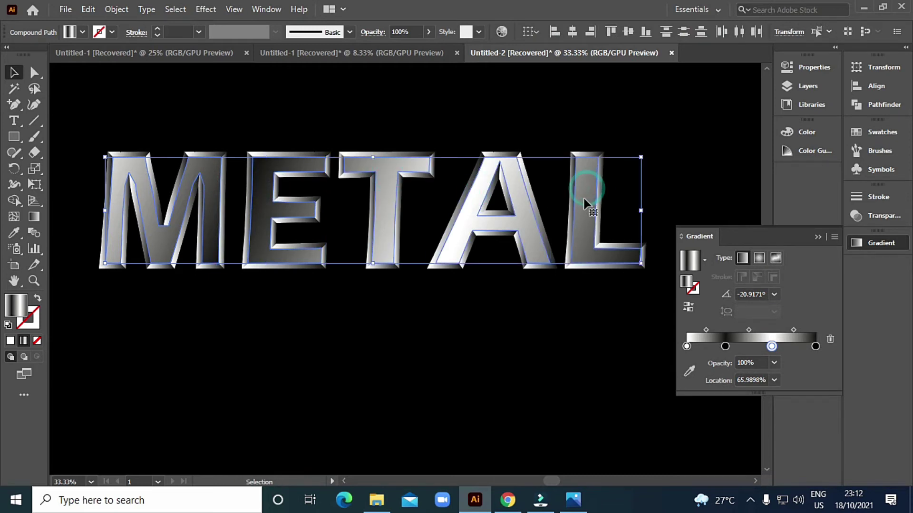
{"action": "key", "text": "ctrl+g"}
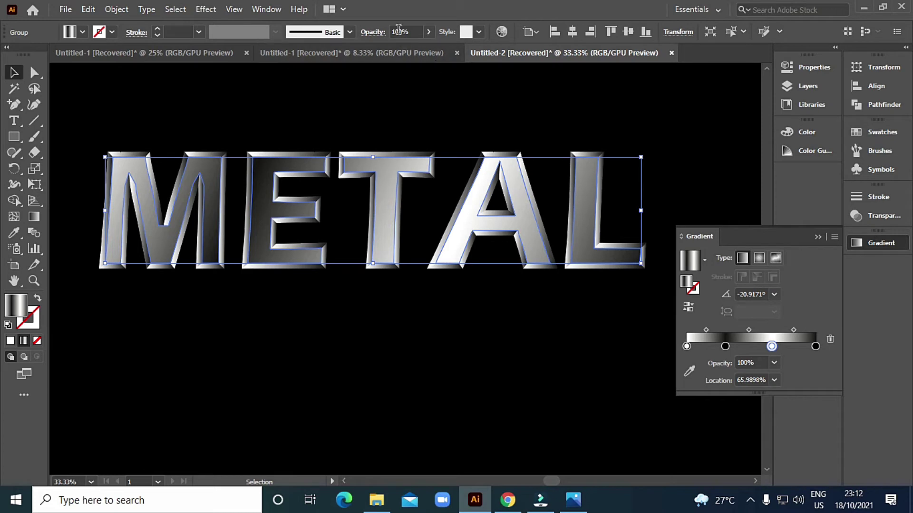
- Set the grouped letters to 76% opacity, collapse the Gradient panel and deselect
{"action": "scroll", "coordinate": [399, 28], "scroll_direction": "down", "scroll_amount": 5}
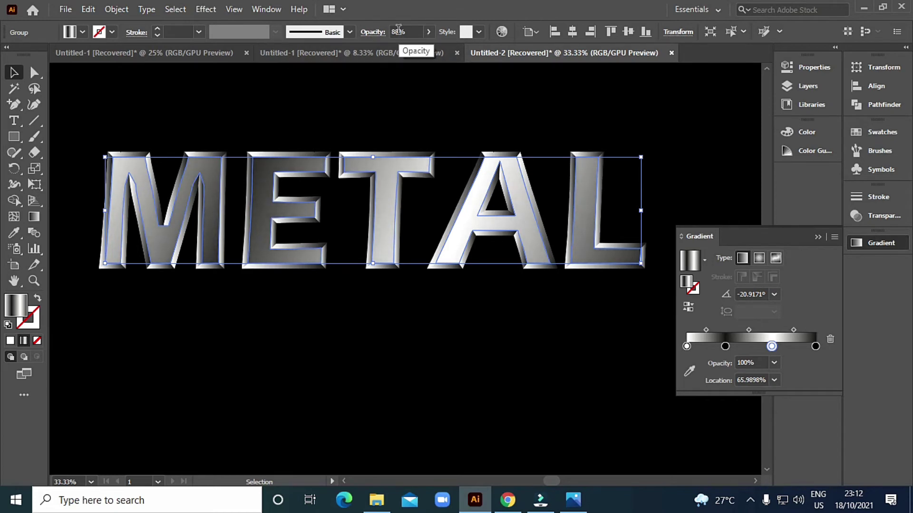
{"action": "scroll", "coordinate": [398, 28], "scroll_direction": "down", "scroll_amount": 10}
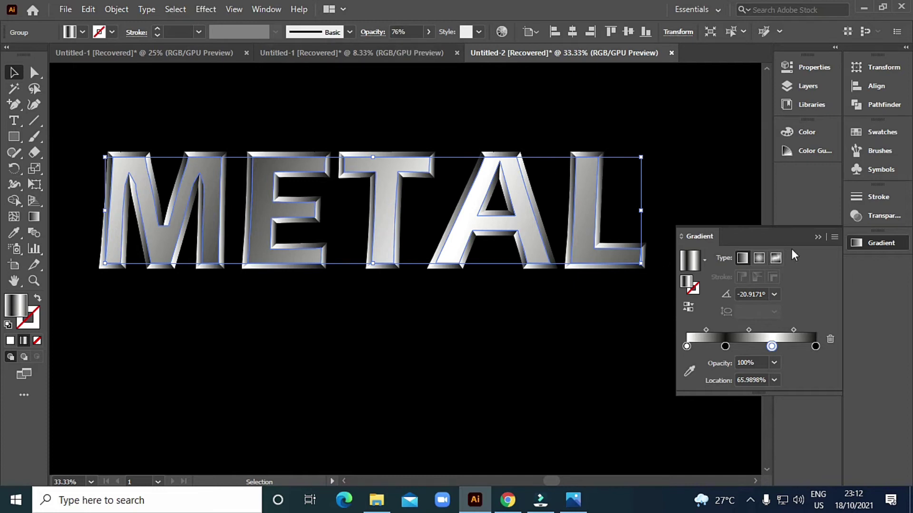
{"action": "left_click", "coordinate": [814, 237]}
{"action": "left_click", "coordinate": [625, 318]}
{"action": "scroll", "coordinate": [570, 309], "scroll_direction": "down", "scroll_amount": 1}
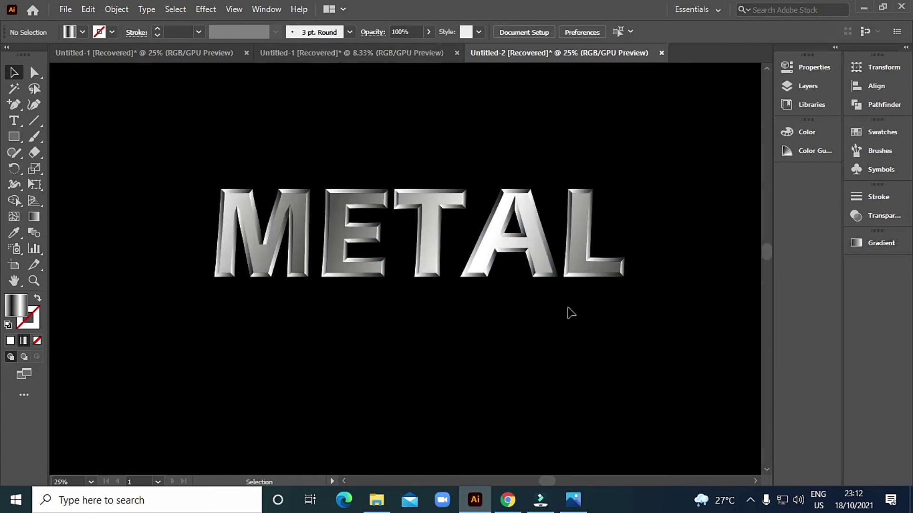
{"action": "left_click_drag", "start_coordinate": [575, 319], "coordinate": [566, 293]}
{"action": "scroll", "coordinate": [364, 266], "scroll_direction": "up", "scroll_amount": 1}
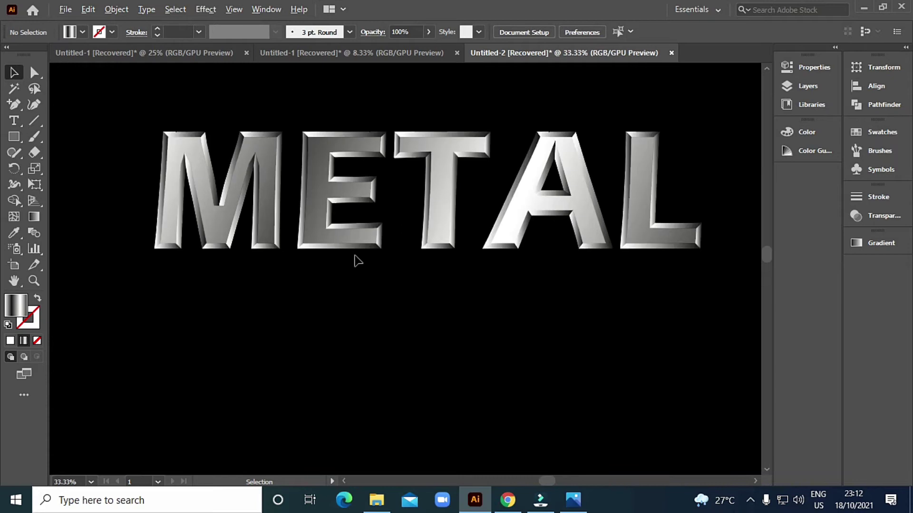
{"action": "left_click_drag", "start_coordinate": [352, 275], "coordinate": [380, 295]}
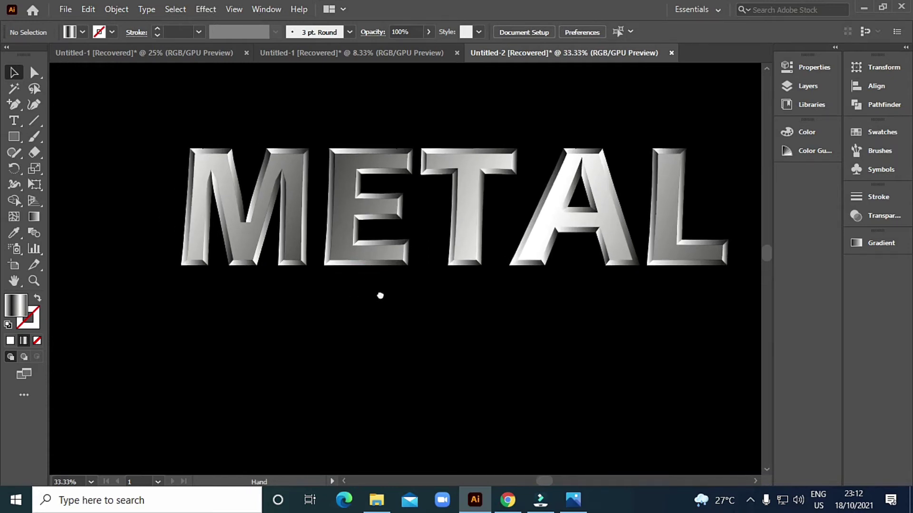
{"action": "scroll", "coordinate": [390, 300], "scroll_direction": "up", "scroll_amount": 1}
{"action": "scroll", "coordinate": [497, 309], "scroll_direction": "down", "scroll_amount": 1}
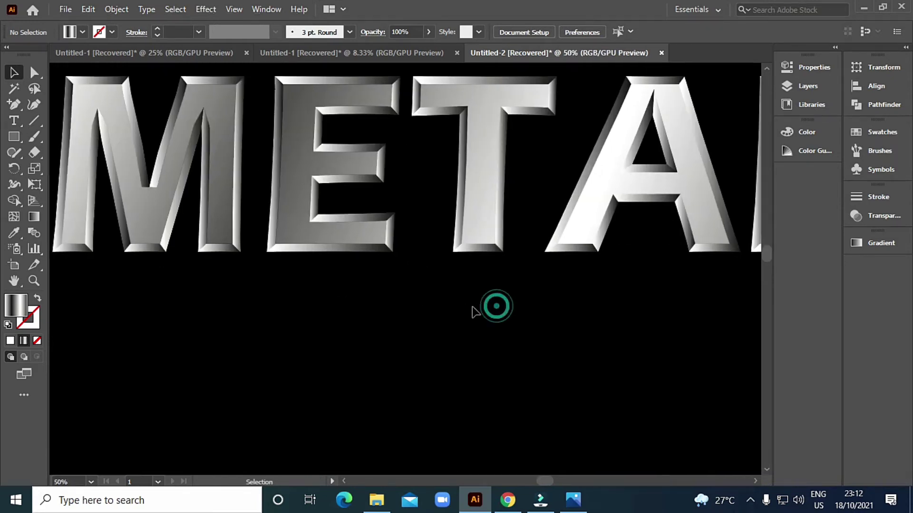
{"action": "left_click_drag", "start_coordinate": [560, 326], "coordinate": [527, 345]}
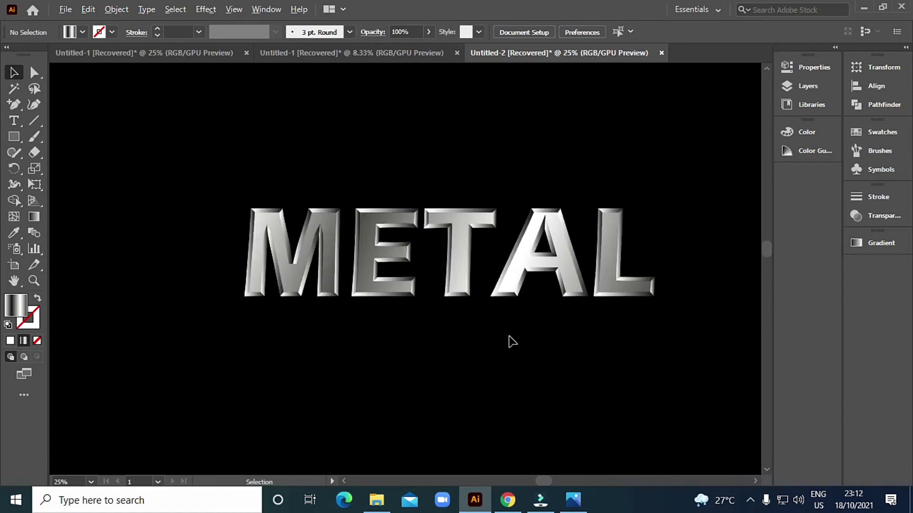
{"action": "scroll", "coordinate": [509, 341], "scroll_direction": "down", "scroll_amount": 2}
- Draw a long horizontal line above the artboard with a 1 pt black stroke
{"action": "left_click", "coordinate": [34, 120]}
{"action": "left_click_drag", "start_coordinate": [550, 153], "coordinate": [370, 319]}
{"action": "left_click_drag", "start_coordinate": [447, 166], "coordinate": [735, 172]}
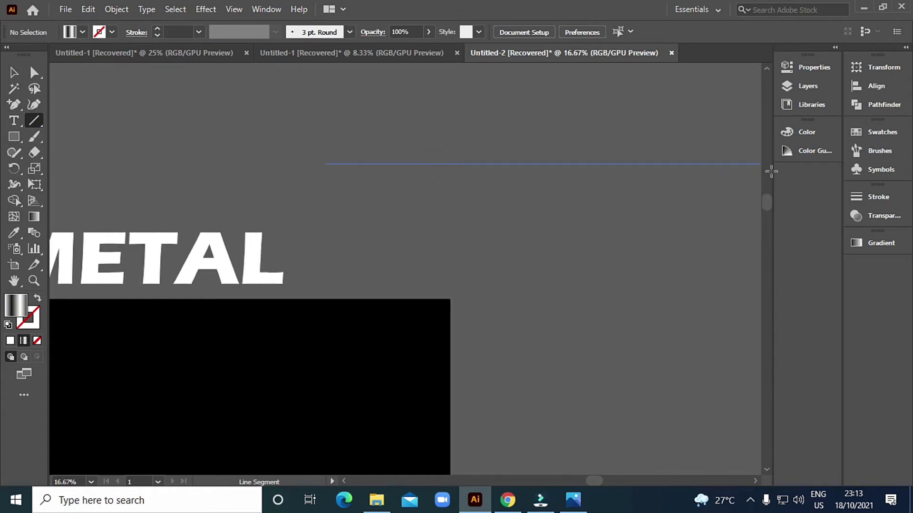
{"action": "left_click_drag", "start_coordinate": [735, 172], "coordinate": [632, 174]}
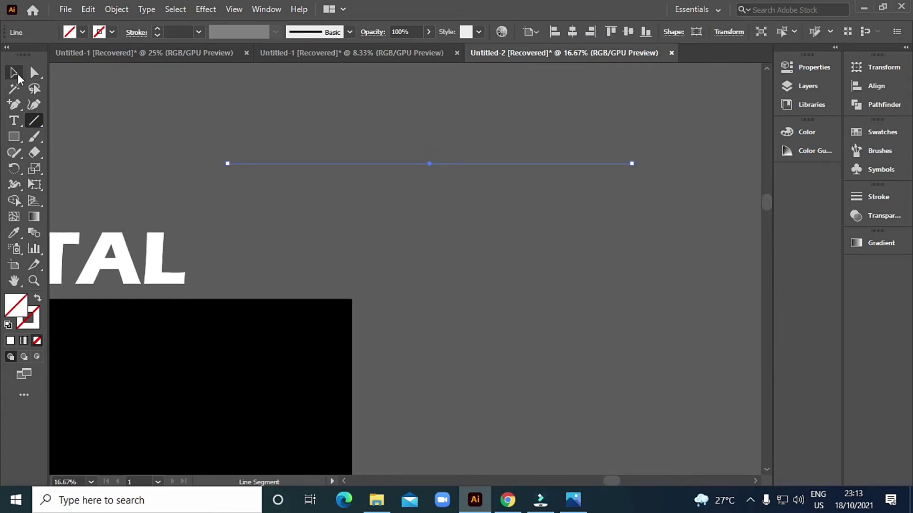
{"action": "left_click", "coordinate": [13, 73]}
{"action": "scroll", "coordinate": [398, 170], "scroll_direction": "up", "scroll_amount": 3}
{"action": "scroll", "coordinate": [476, 175], "scroll_direction": "up", "scroll_amount": 1}
{"action": "left_click", "coordinate": [156, 27]}
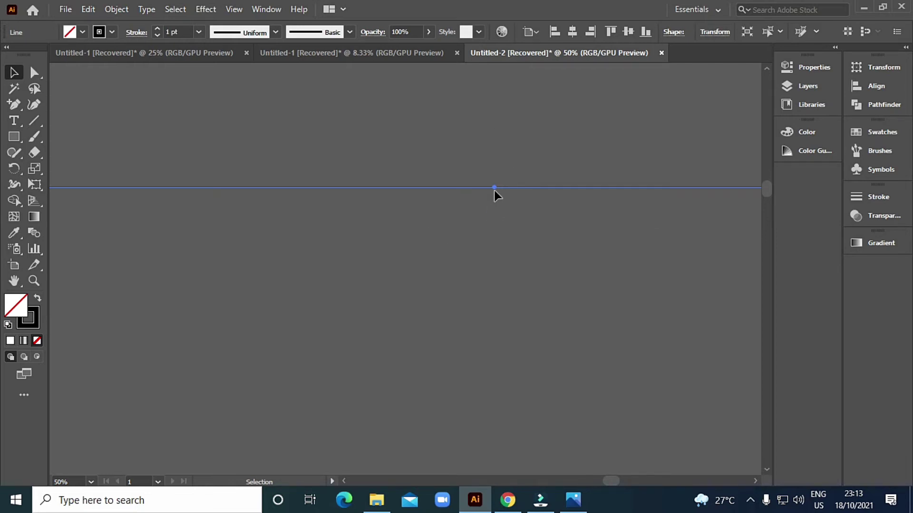
- Alt-drag two copies of the line below the original, thickening each copy's stroke
{"action": "left_click_drag", "start_coordinate": [495, 190], "coordinate": [495, 201]}
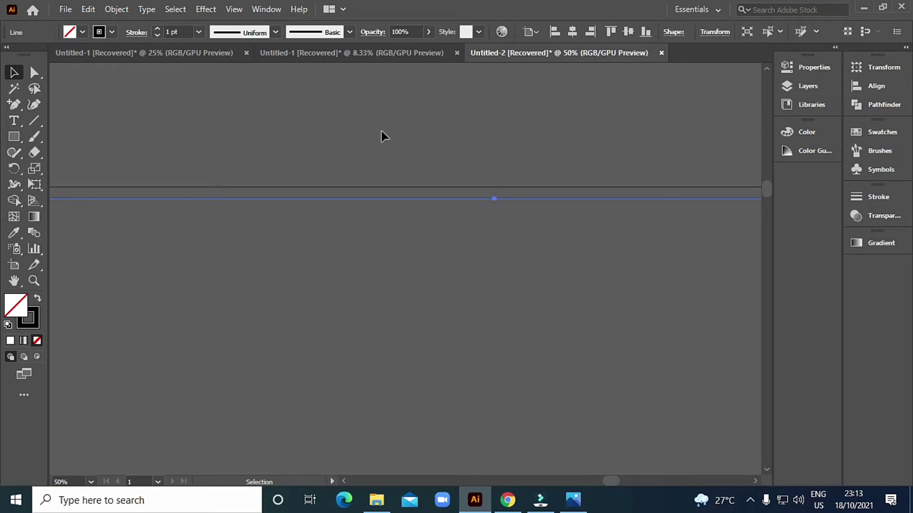
{"action": "left_click", "coordinate": [158, 28]}
{"action": "left_click", "coordinate": [157, 29]}
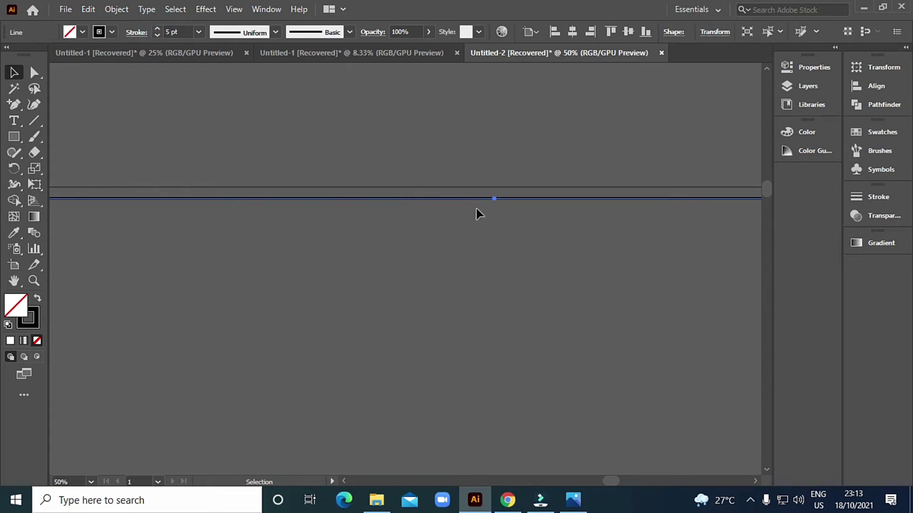
{"action": "left_click_drag", "start_coordinate": [494, 199], "coordinate": [490, 208]}
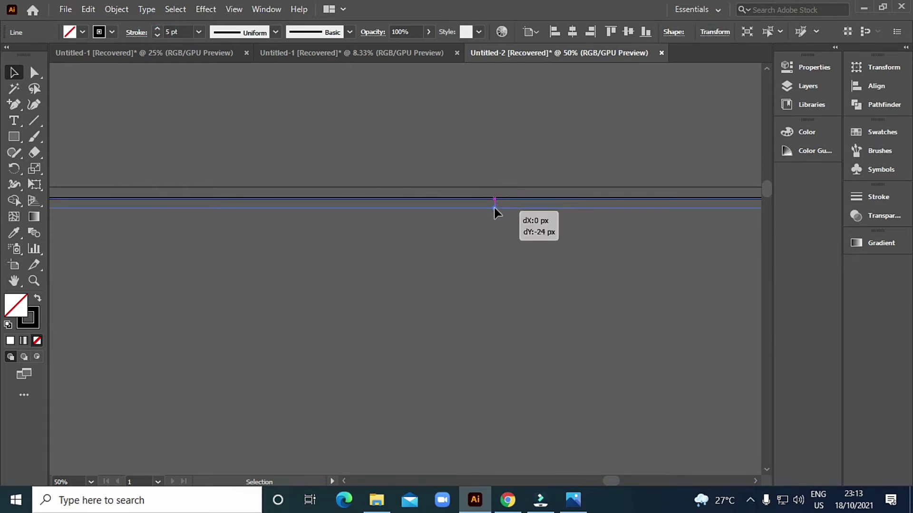
{"action": "left_click", "coordinate": [157, 29]}
{"action": "left_click", "coordinate": [157, 29]}
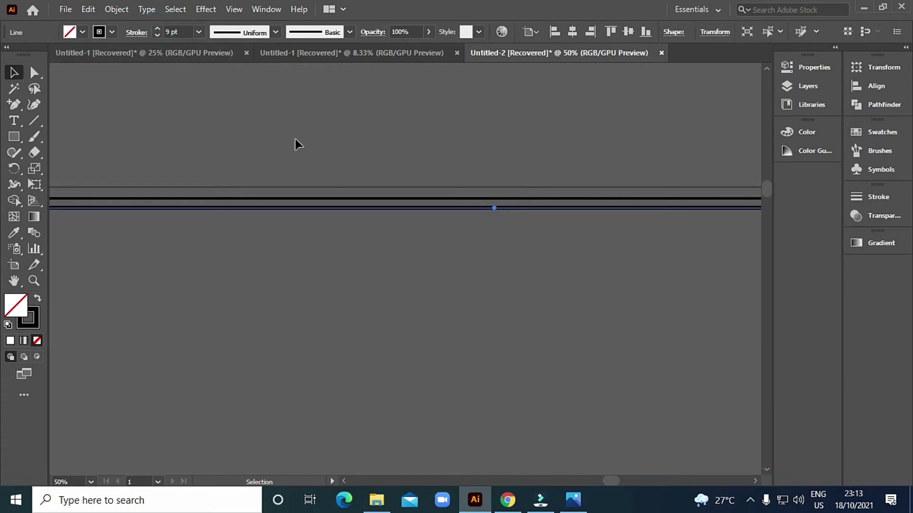
{"action": "left_click_drag", "start_coordinate": [507, 255], "coordinate": [505, 248]}
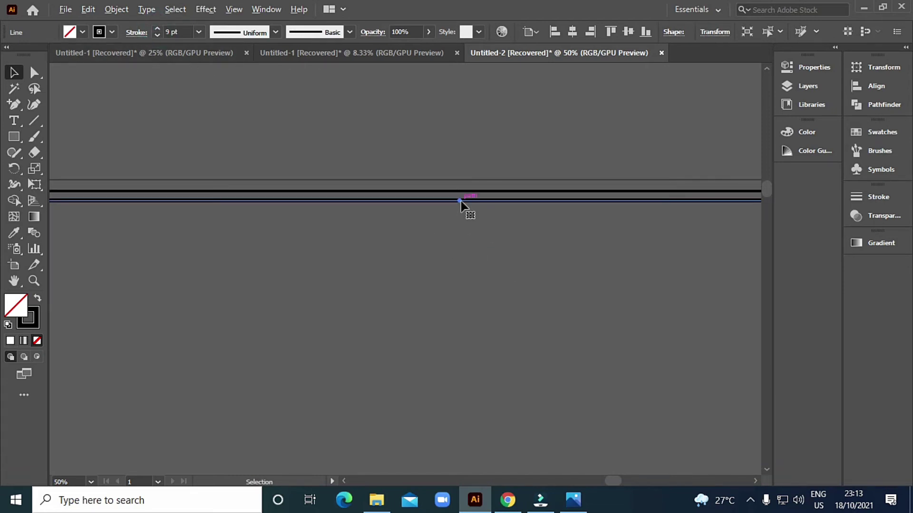
- Add two more line copies below, thickening one and slightly thinning the bottom one
{"action": "left_click_drag", "start_coordinate": [459, 201], "coordinate": [460, 215]}
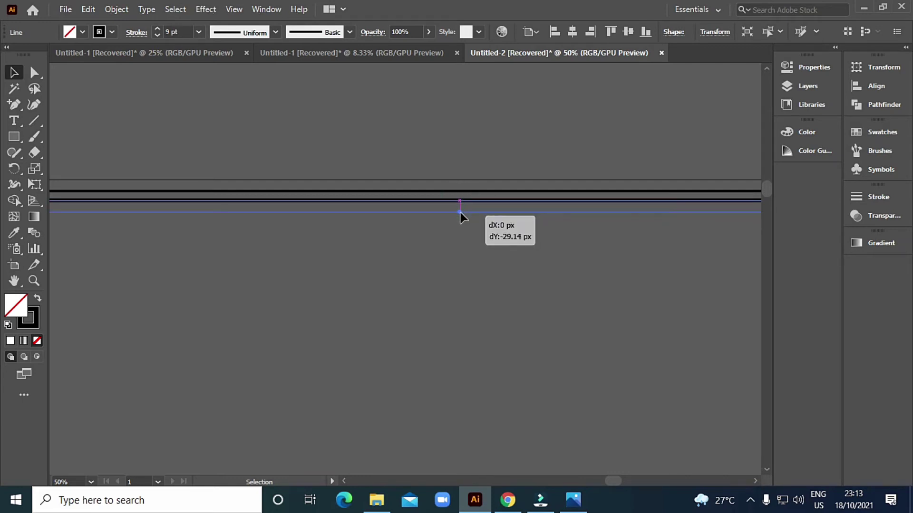
{"action": "left_click_drag", "start_coordinate": [459, 214], "coordinate": [459, 212]}
{"action": "left_click", "coordinate": [157, 28]}
{"action": "left_click", "coordinate": [157, 28]}
{"action": "left_click", "coordinate": [157, 28]}
{"action": "left_click_drag", "start_coordinate": [458, 212], "coordinate": [455, 223]}
{"action": "left_click", "coordinate": [157, 35]}
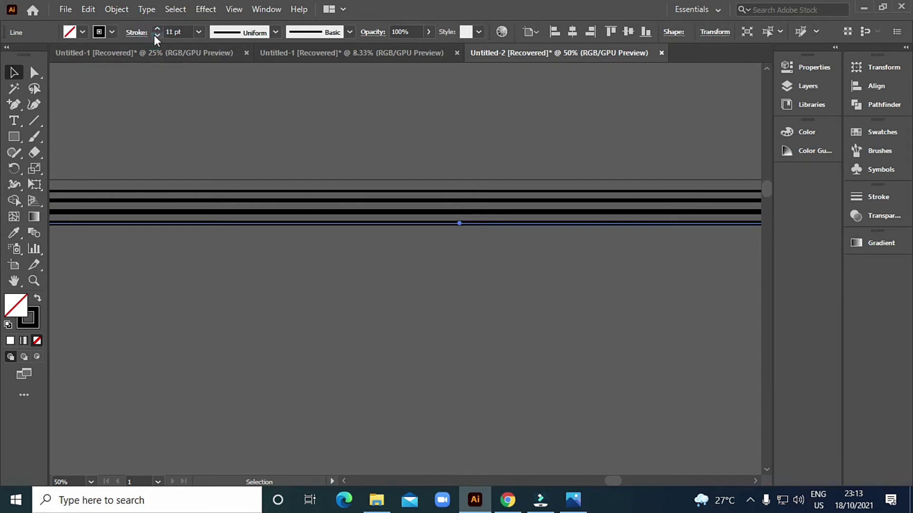
{"action": "left_click", "coordinate": [157, 35]}
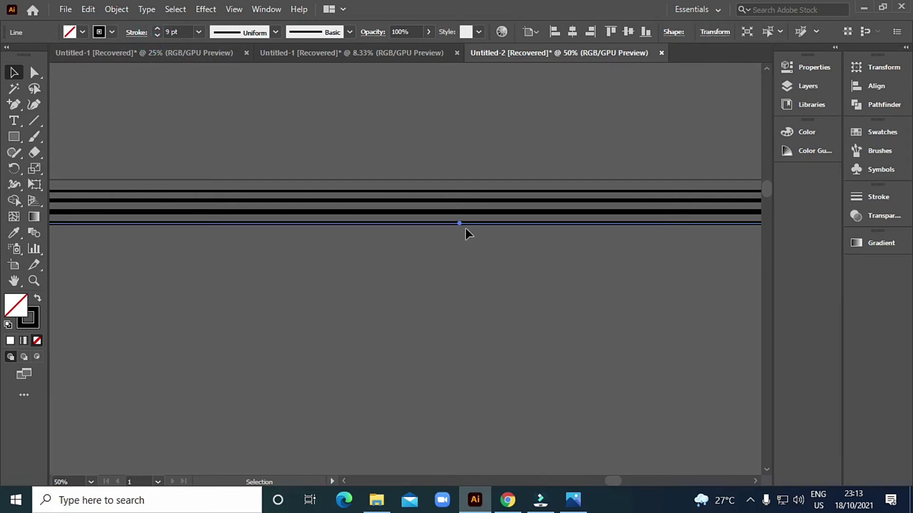
- Duplicate the bottom line again with a much thicker stroke, then select the whole stack
{"action": "left_click_drag", "start_coordinate": [460, 224], "coordinate": [459, 238]}
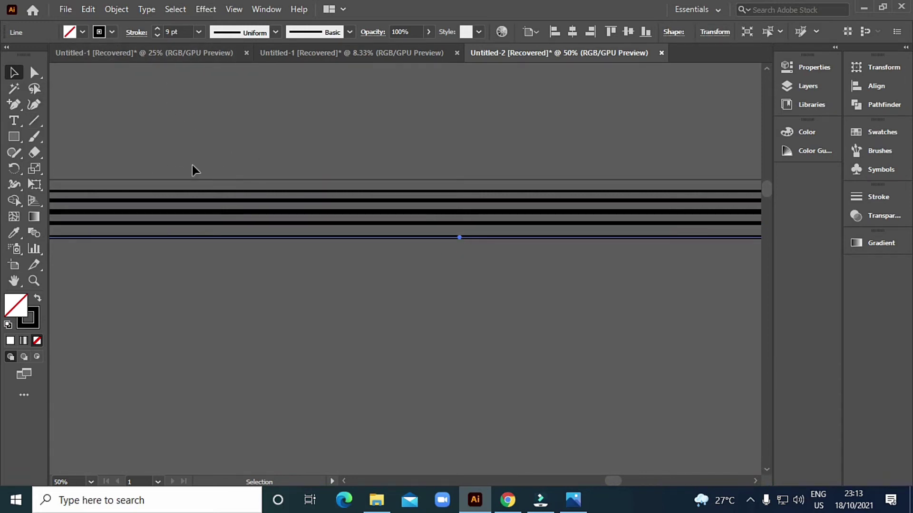
{"action": "left_click", "coordinate": [157, 28]}
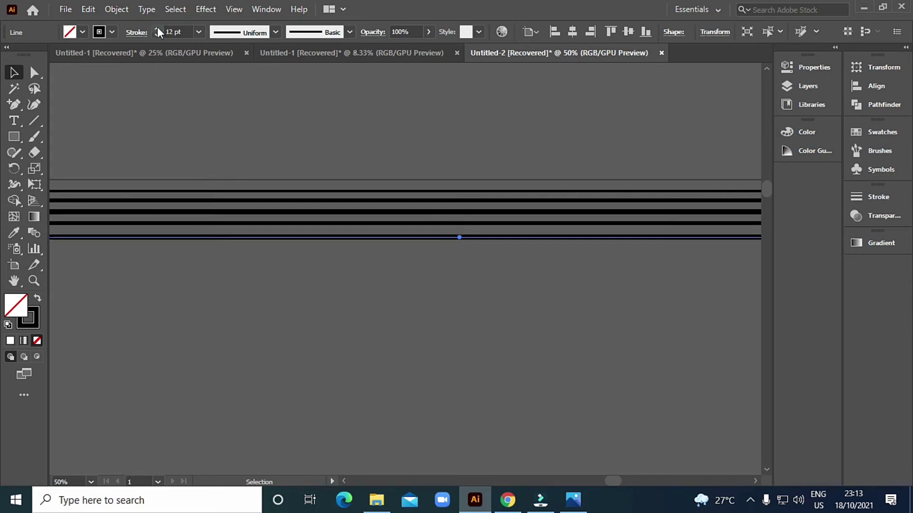
{"action": "left_click", "coordinate": [157, 29]}
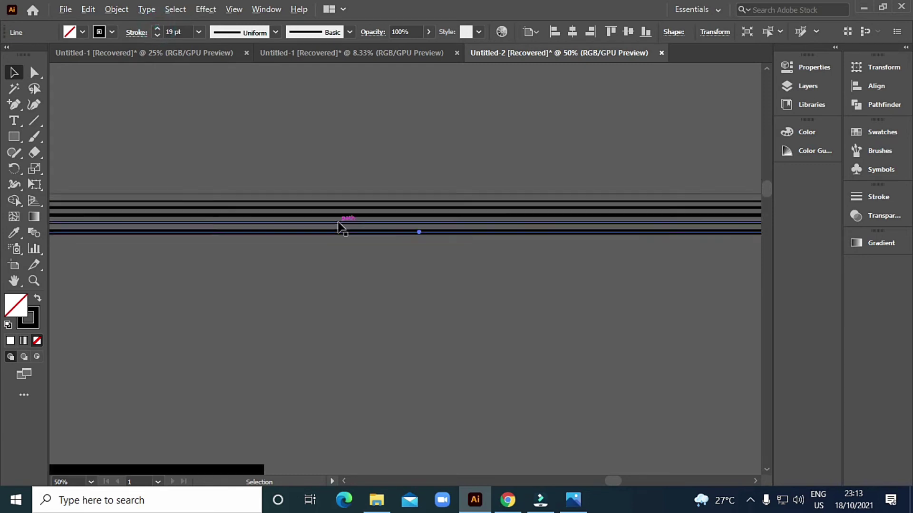
{"action": "left_click", "coordinate": [353, 237]}
{"action": "key", "text": "ctrl+minus"}
{"action": "key", "text": "ctrl+minus"}
{"action": "key", "text": "ctrl+minus"}
- Alt+Shift-drag a copy of the whole line stack beneath the originals and select both groups
{"action": "key", "text": "ctrl+plus"}
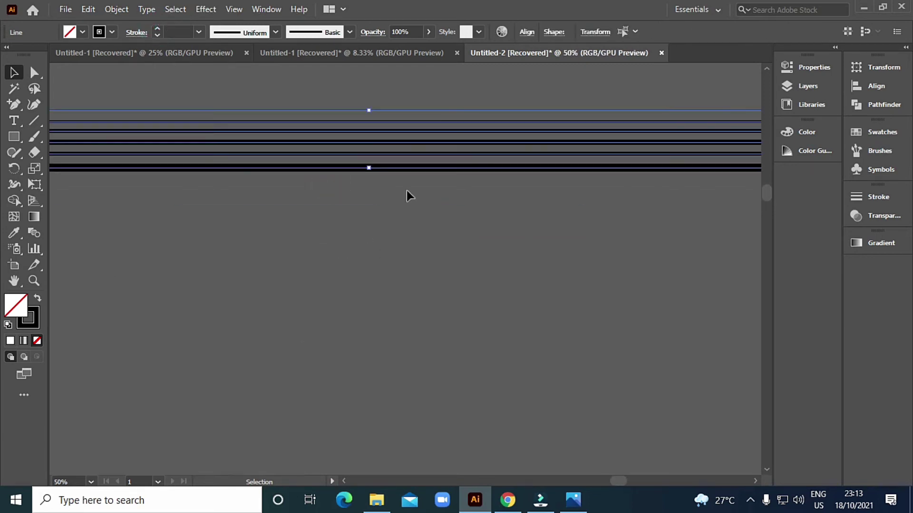
{"action": "left_click_drag", "start_coordinate": [409, 264], "coordinate": [410, 301]}
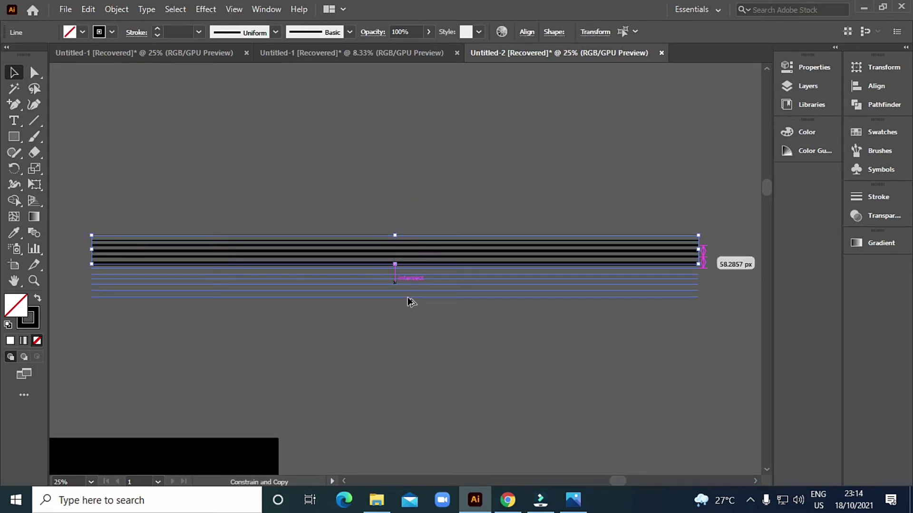
{"action": "left_click_drag", "start_coordinate": [405, 327], "coordinate": [436, 281]}
{"action": "left_click_drag", "start_coordinate": [390, 170], "coordinate": [447, 304]}
{"action": "left_click_drag", "start_coordinate": [450, 314], "coordinate": [469, 245]}
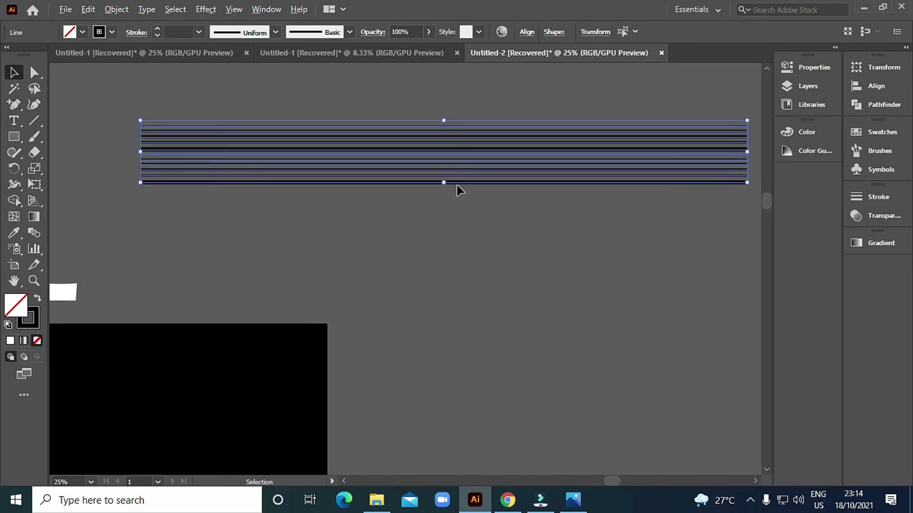
{"action": "left_click_drag", "start_coordinate": [461, 188], "coordinate": [466, 255]}
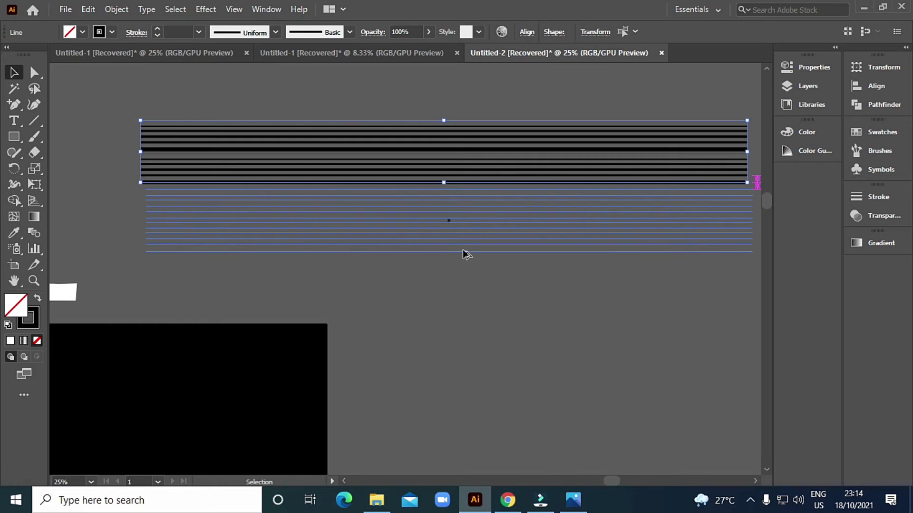
{"action": "left_click_drag", "start_coordinate": [491, 302], "coordinate": [484, 282]}
{"action": "key", "text": "v"}
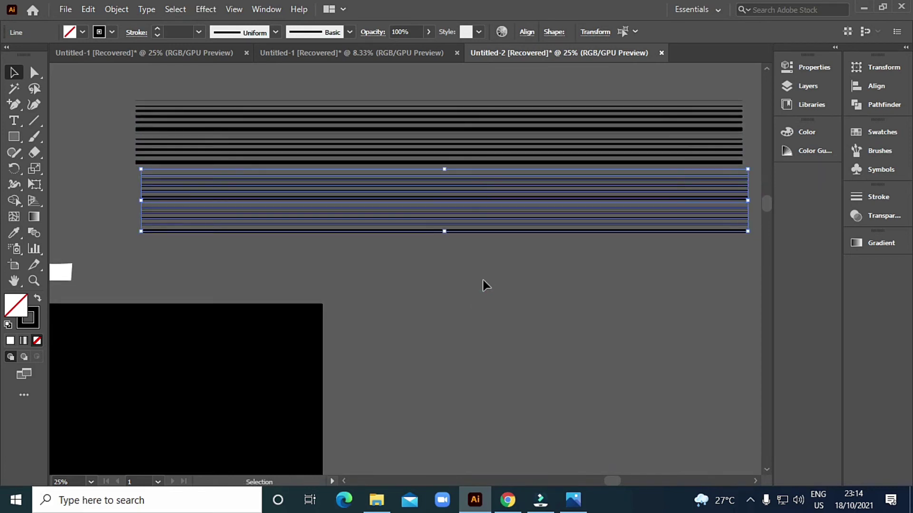
{"action": "left_click_drag", "start_coordinate": [394, 94], "coordinate": [456, 249]}
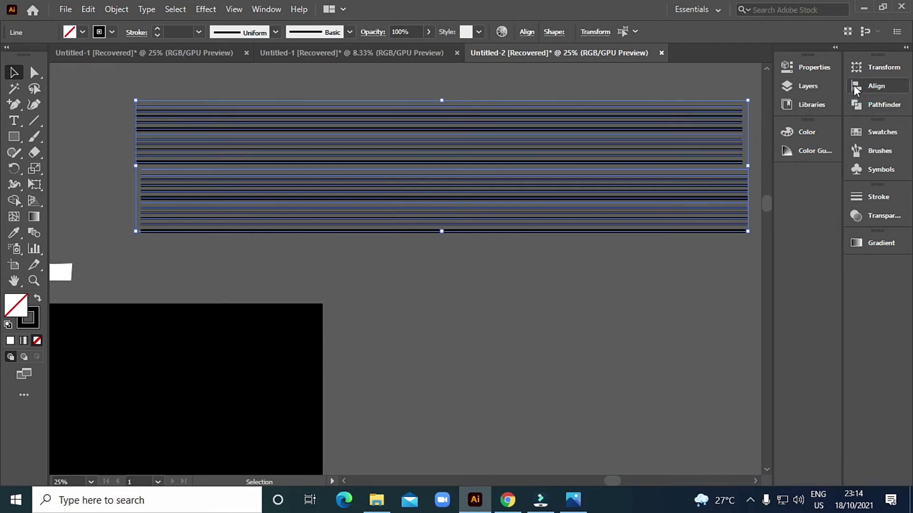
- Center the line groups on each other with Align's Horizontal Align Center
{"action": "left_click", "coordinate": [853, 86]}
{"action": "left_click", "coordinate": [725, 96]}
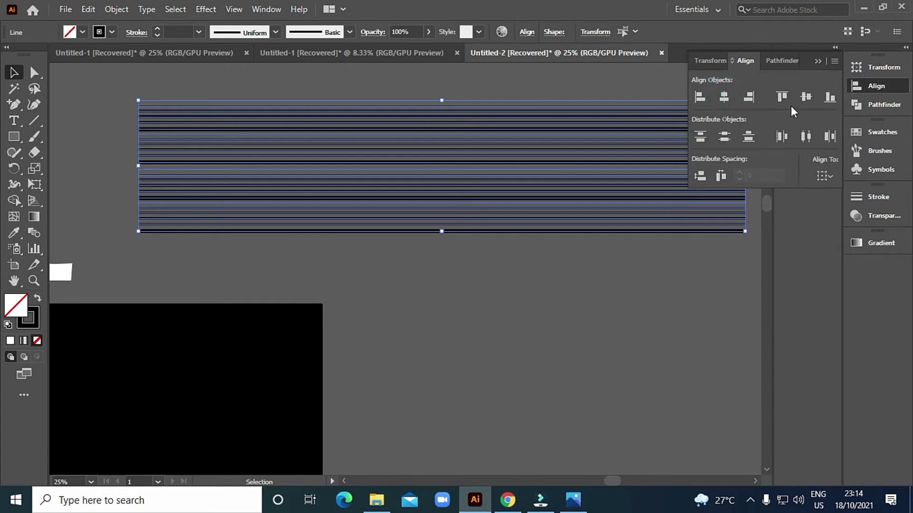
{"action": "left_click", "coordinate": [817, 61]}
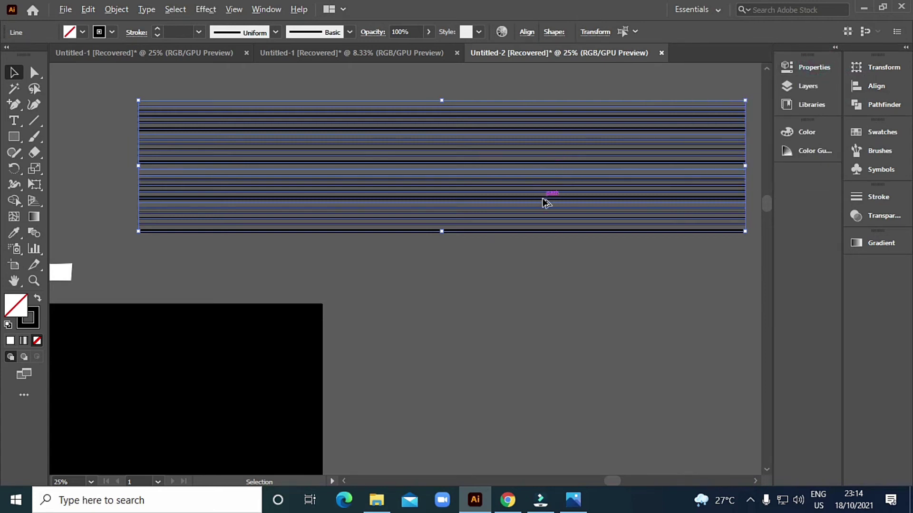
{"action": "scroll", "coordinate": [546, 199], "scroll_direction": "down", "scroll_amount": 2}
{"action": "left_click_drag", "start_coordinate": [515, 244], "coordinate": [567, 176]}
{"action": "mouse_move", "coordinate": [535, 105]}
{"action": "left_mouse_down"}
{"action": "mouse_move", "coordinate": [519, 267]}
{"action": "mouse_move", "coordinate": [541, 151]}
{"action": "left_mouse_up"}
- Place a spare copy of the striped block up and to the left, then select the lower block
{"action": "scroll", "coordinate": [518, 264], "scroll_direction": "up", "scroll_amount": 2}
{"action": "scroll", "coordinate": [546, 190], "scroll_direction": "down", "scroll_amount": 1}
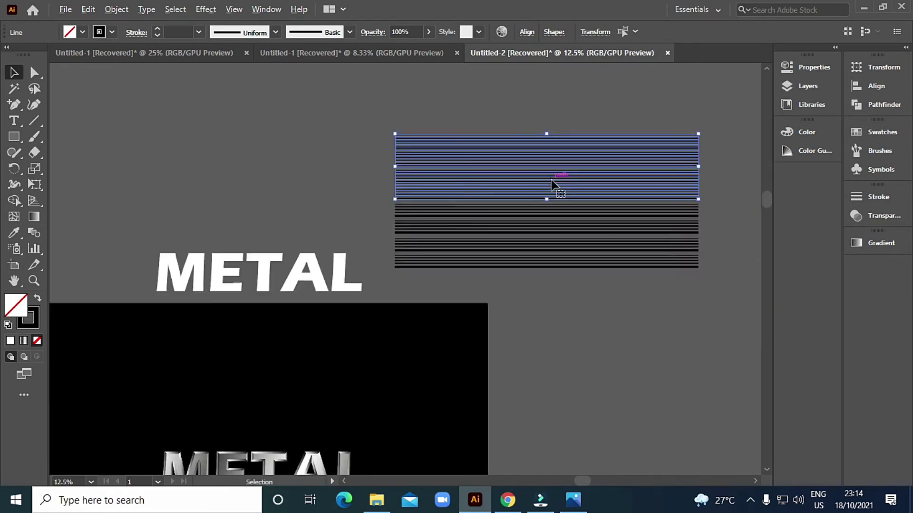
{"action": "left_click_drag", "start_coordinate": [578, 214], "coordinate": [554, 212]}
{"action": "left_click_drag", "start_coordinate": [515, 125], "coordinate": [589, 304]}
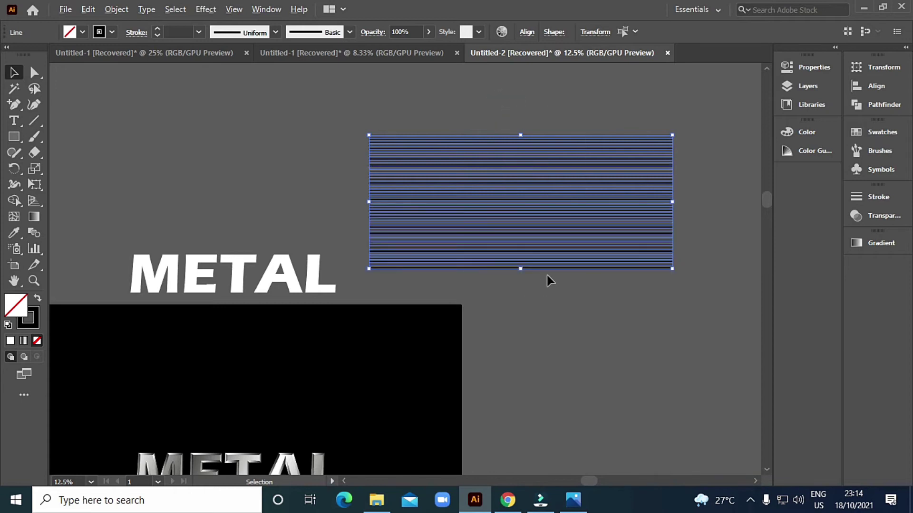
{"action": "scroll", "coordinate": [547, 276], "scroll_direction": "down", "scroll_amount": 1}
{"action": "mouse_move", "coordinate": [557, 261]}
{"action": "left_mouse_down"}
{"action": "mouse_move", "coordinate": [512, 272]}
{"action": "mouse_move", "coordinate": [245, 187]}
{"action": "mouse_move", "coordinate": [250, 130]}
{"action": "left_mouse_up"}
{"action": "left_click_drag", "start_coordinate": [520, 173], "coordinate": [554, 308]}
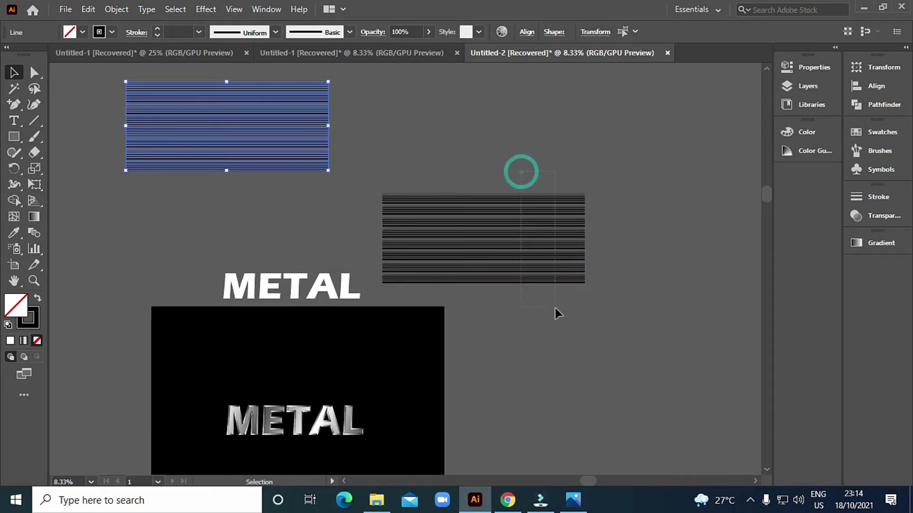
{"action": "scroll", "coordinate": [478, 245], "scroll_direction": "up", "scroll_amount": 2}
{"action": "left_click_drag", "start_coordinate": [597, 257], "coordinate": [534, 264]}
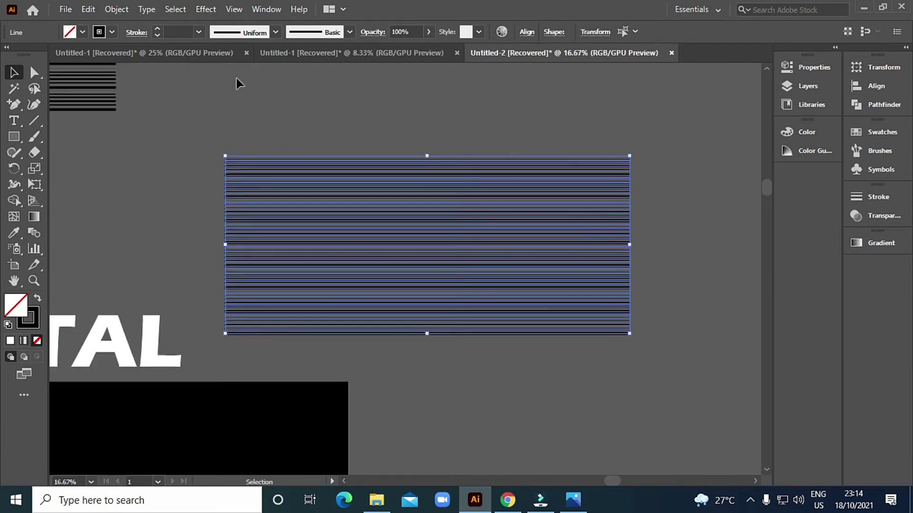
- Expand the stripes' strokes into filled shapes and tilt the block about ten degrees
{"action": "left_click", "coordinate": [117, 9]}
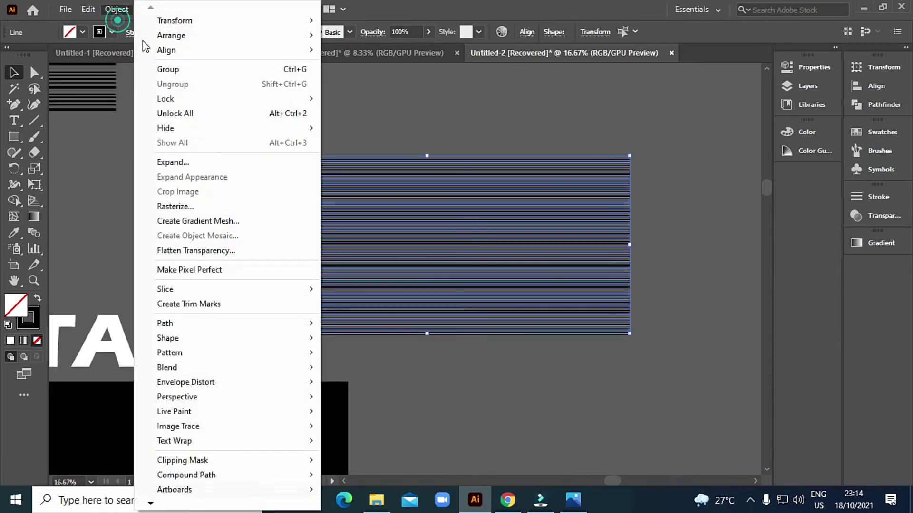
{"action": "left_click", "coordinate": [220, 162]}
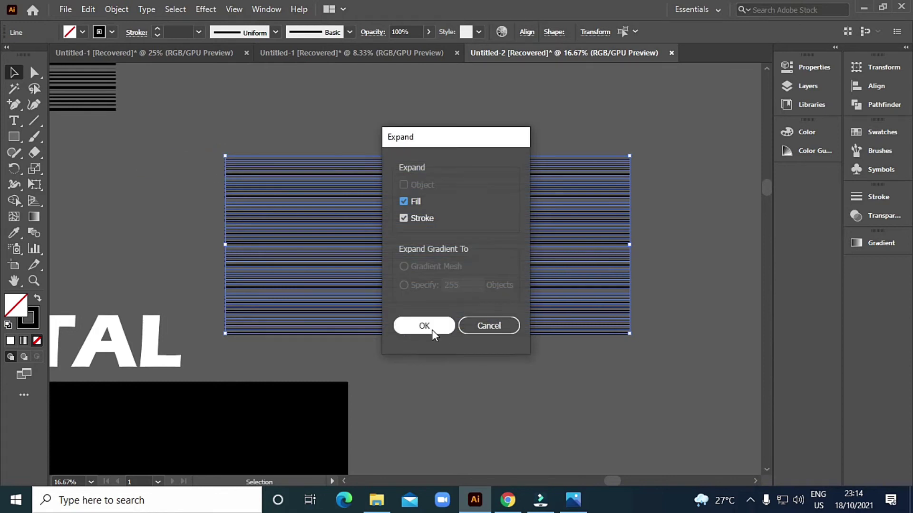
{"action": "left_click", "coordinate": [409, 324]}
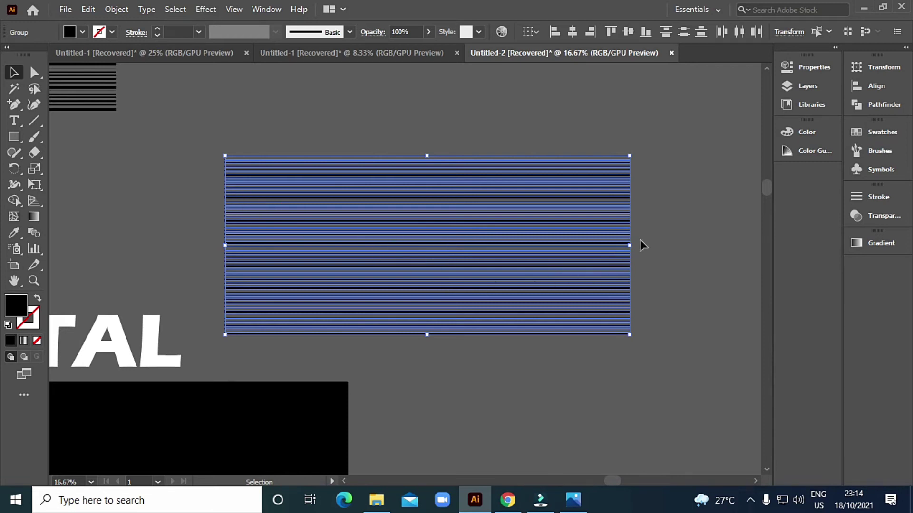
{"action": "left_click_drag", "start_coordinate": [636, 152], "coordinate": [650, 196]}
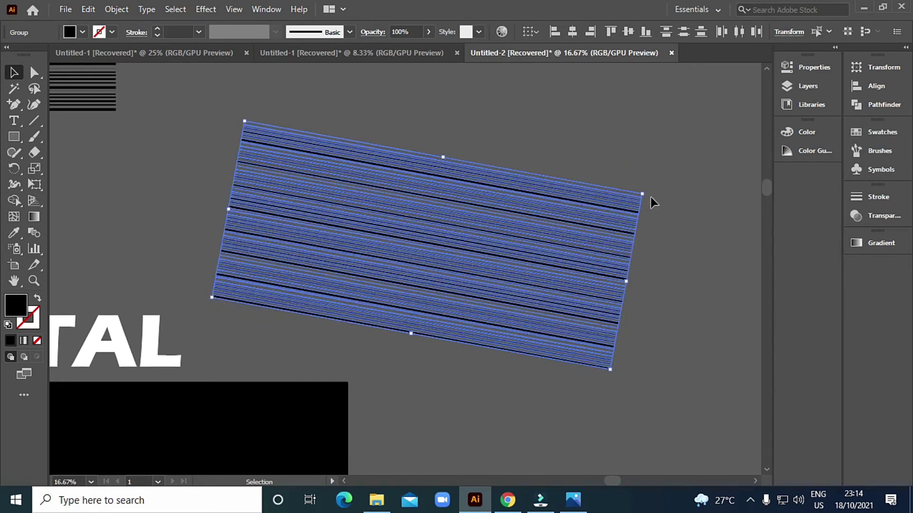
- Fill the stripe group with a black-and-white gradient angled diagonally from top-left to bottom-right
{"action": "left_click", "coordinate": [878, 243]}
{"action": "left_click", "coordinate": [737, 338]}
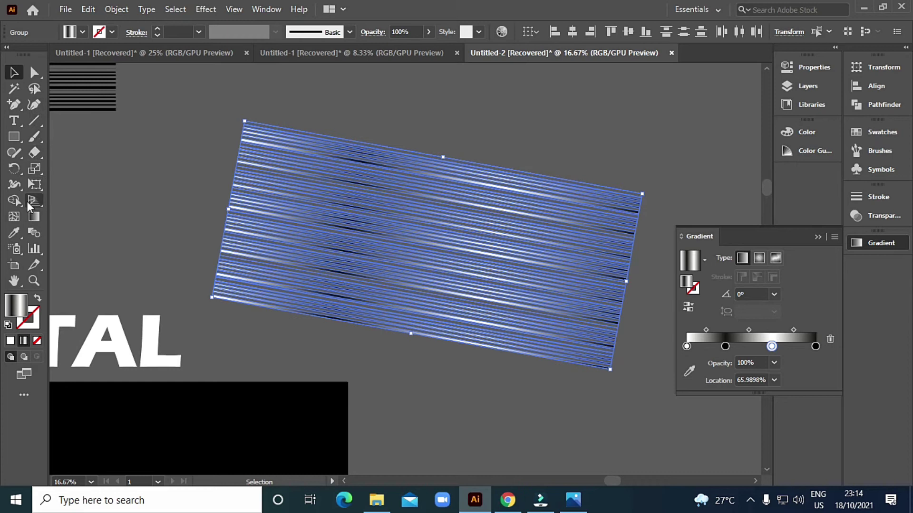
{"action": "left_click", "coordinate": [34, 216]}
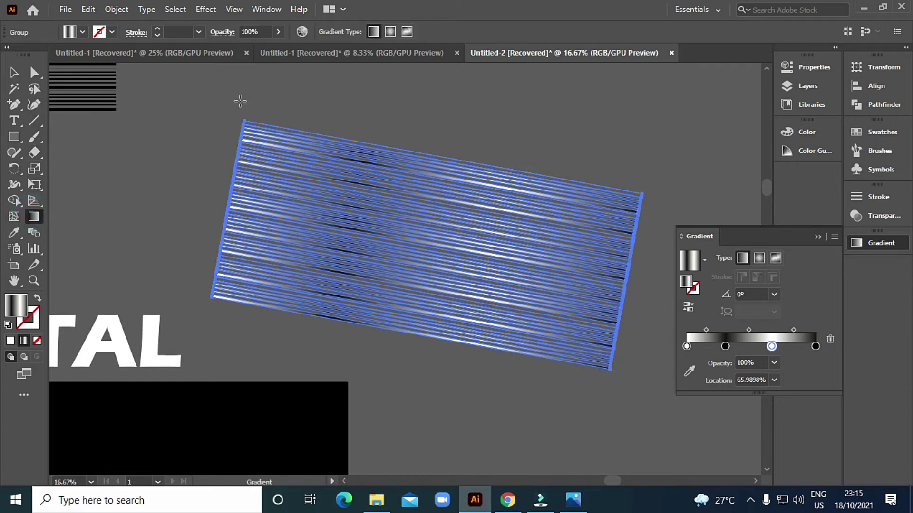
{"action": "left_click_drag", "start_coordinate": [240, 101], "coordinate": [612, 363]}
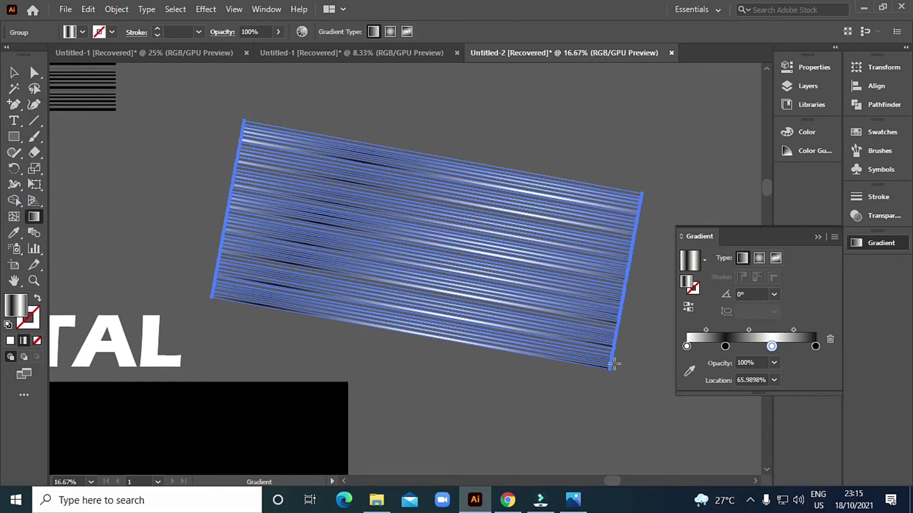
{"action": "scroll", "coordinate": [523, 318], "scroll_direction": "down", "scroll_amount": 2}
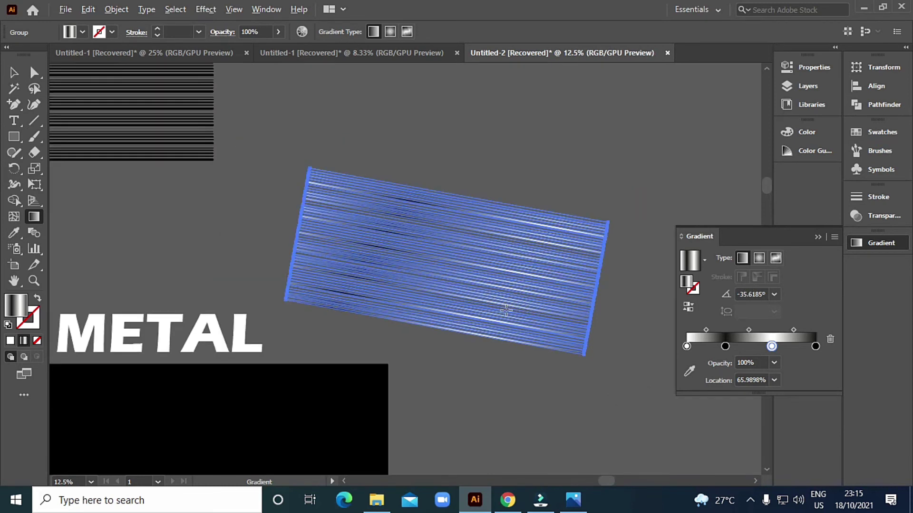
{"action": "scroll", "coordinate": [258, 105], "scroll_direction": "up", "scroll_amount": 1}
{"action": "left_click_drag", "start_coordinate": [229, 85], "coordinate": [524, 296]}
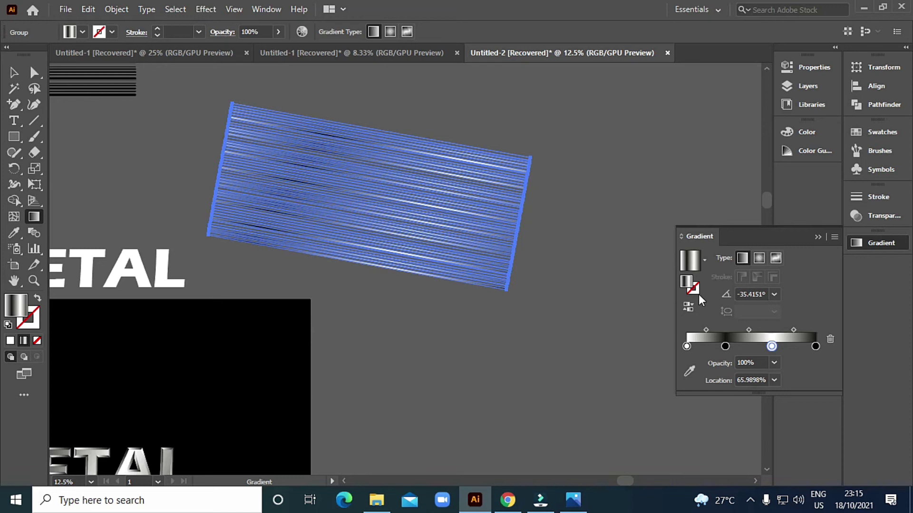
{"action": "left_click", "coordinate": [818, 236]}
{"action": "key", "text": "v"}
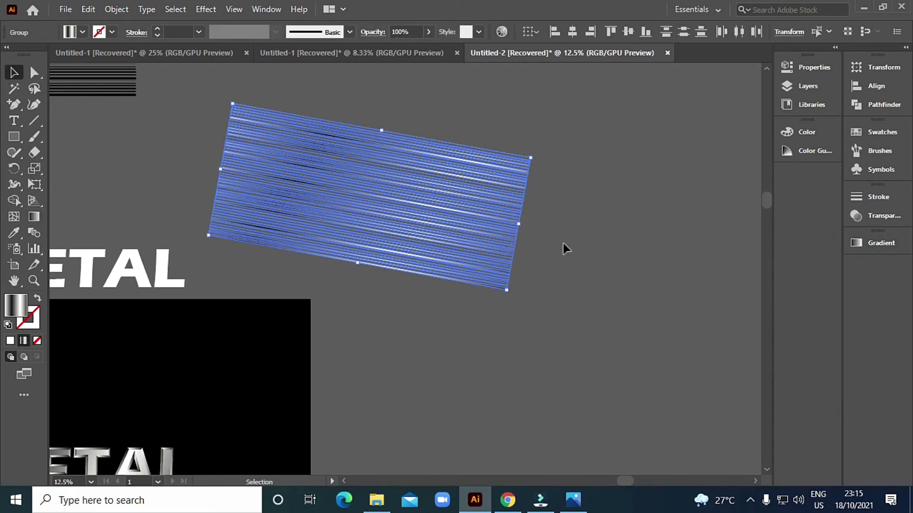
{"action": "left_click", "coordinate": [582, 242]}
- Move the gradient stripe group onto the black artboard over the METAL lettering
{"action": "scroll", "coordinate": [459, 260], "scroll_direction": "down", "scroll_amount": 1}
{"action": "scroll", "coordinate": [431, 265], "scroll_direction": "left", "scroll_amount": 2}
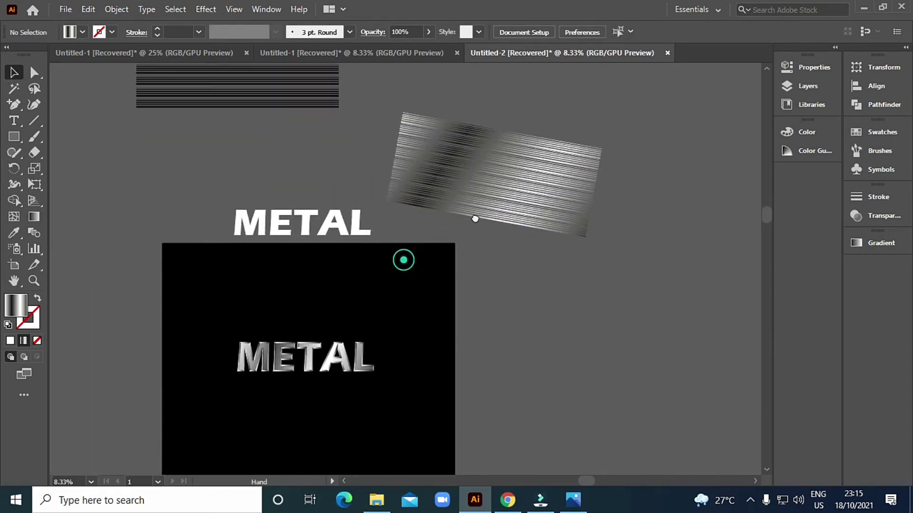
{"action": "scroll", "coordinate": [475, 218], "scroll_direction": "down", "scroll_amount": 1}
{"action": "left_click", "coordinate": [490, 195]}
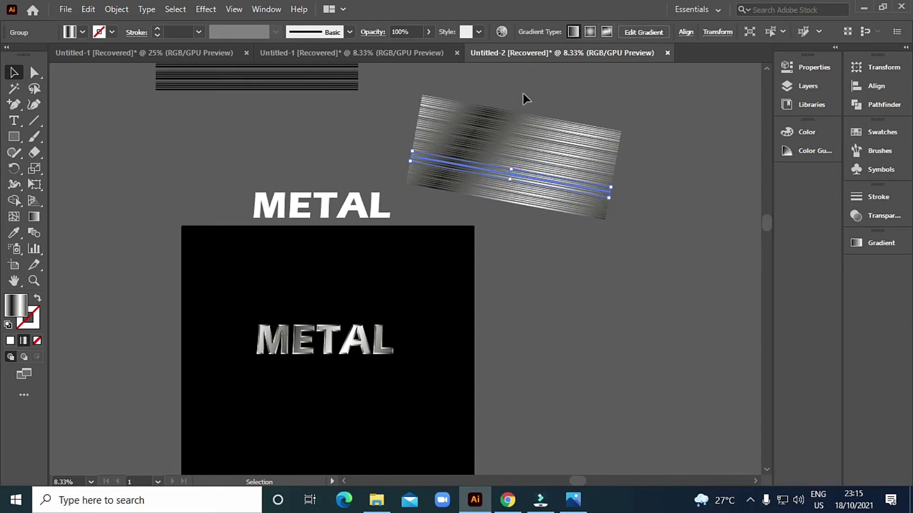
{"action": "left_click", "coordinate": [539, 209]}
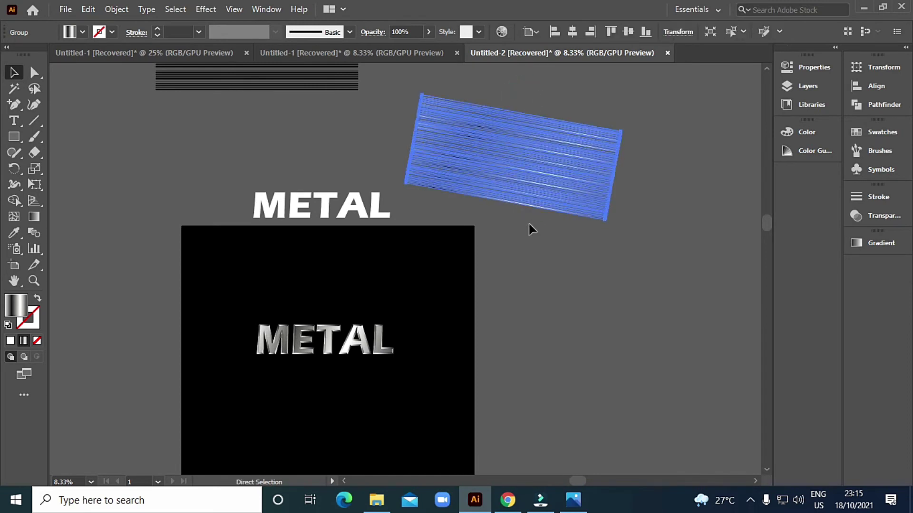
{"action": "left_click_drag", "start_coordinate": [484, 277], "coordinate": [597, 243]}
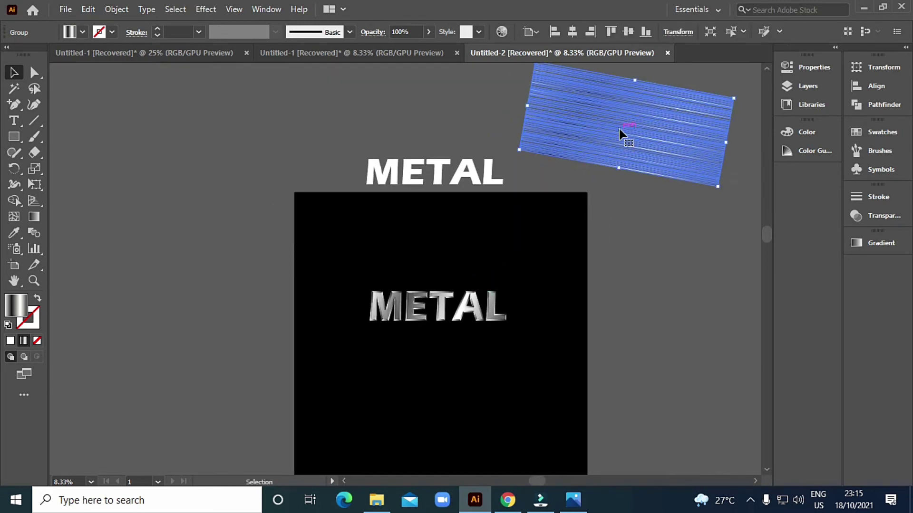
{"action": "left_click_drag", "start_coordinate": [619, 134], "coordinate": [432, 319]}
{"action": "left_click_drag", "start_coordinate": [433, 316], "coordinate": [433, 316]}
{"action": "scroll", "coordinate": [432, 316], "scroll_direction": "up", "scroll_amount": 3}
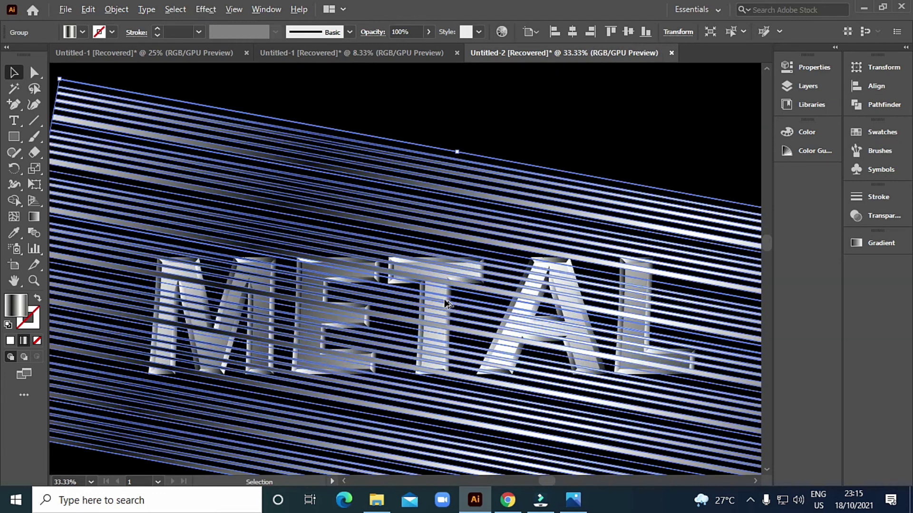
{"action": "scroll", "coordinate": [490, 296], "scroll_direction": "down", "scroll_amount": 2}
- Narrow the stripe group, nudge it up-right, and stretch its right side
{"action": "left_click_drag", "start_coordinate": [628, 286], "coordinate": [589, 281]}
{"action": "scroll", "coordinate": [501, 269], "scroll_direction": "up", "scroll_amount": 4}
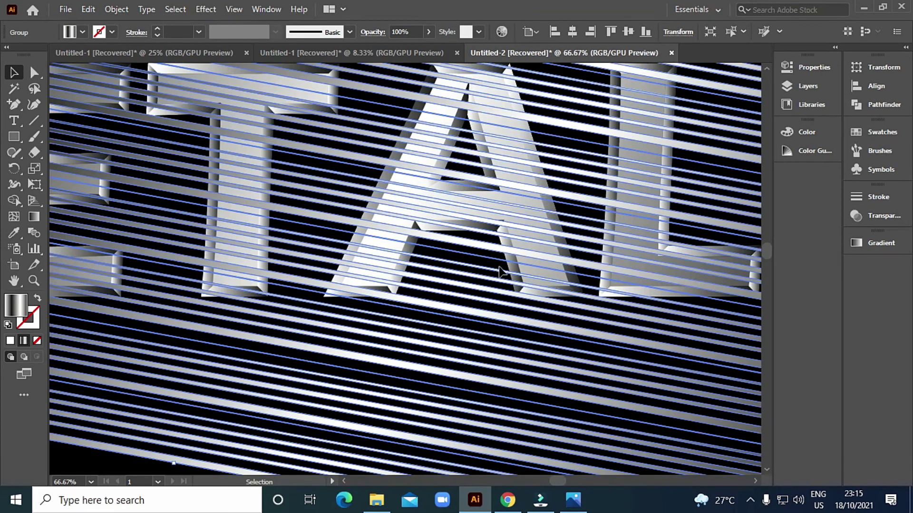
{"action": "scroll", "coordinate": [499, 271], "scroll_direction": "down", "scroll_amount": 2}
{"action": "scroll", "coordinate": [485, 285], "scroll_direction": "left", "scroll_amount": 1}
{"action": "left_click_drag", "start_coordinate": [526, 281], "coordinate": [532, 275]}
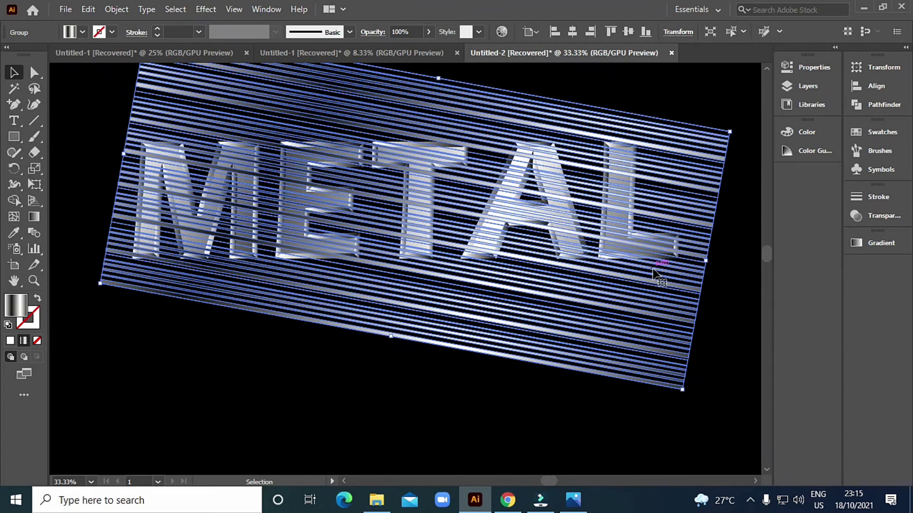
{"action": "left_click_drag", "start_coordinate": [706, 261], "coordinate": [688, 260]}
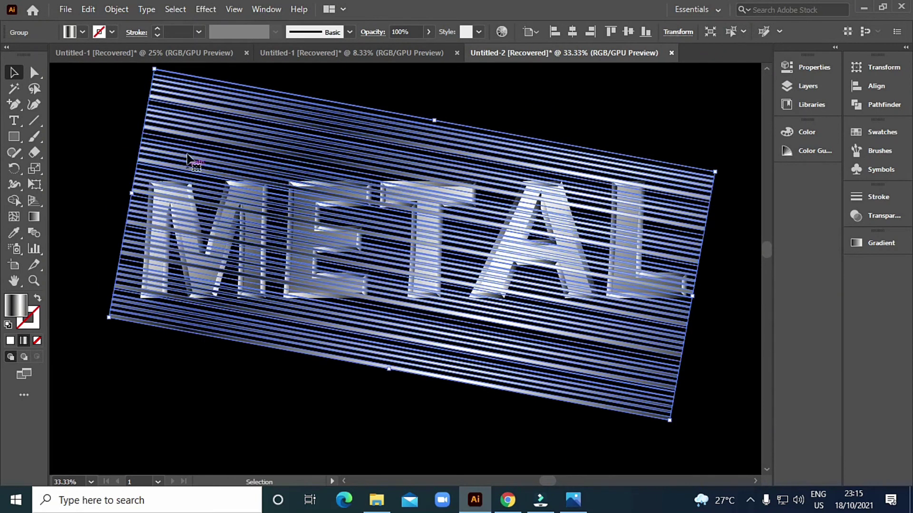
- Widen the stripes leftward to cover the M and shift them slightly right over the letters
{"action": "left_click", "coordinate": [132, 194]}
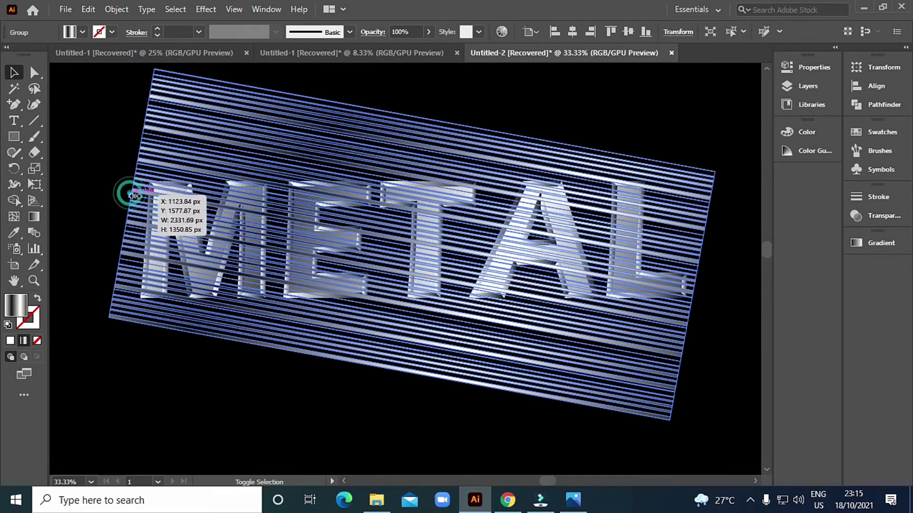
{"action": "left_click_drag", "start_coordinate": [132, 194], "coordinate": [145, 200]}
{"action": "left_click_drag", "start_coordinate": [361, 228], "coordinate": [374, 228]}
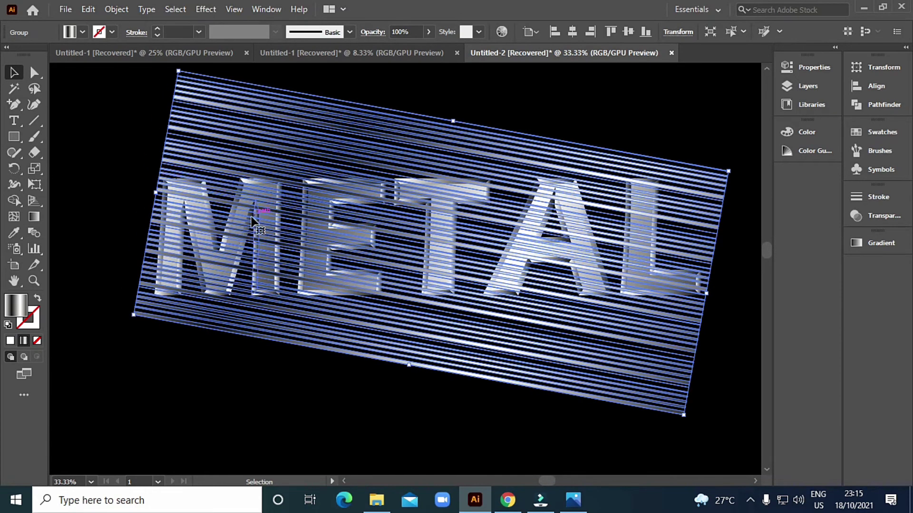
{"action": "scroll", "coordinate": [252, 222], "scroll_direction": "up", "scroll_amount": 2}
{"action": "scroll", "coordinate": [236, 217], "scroll_direction": "up", "scroll_amount": 3}
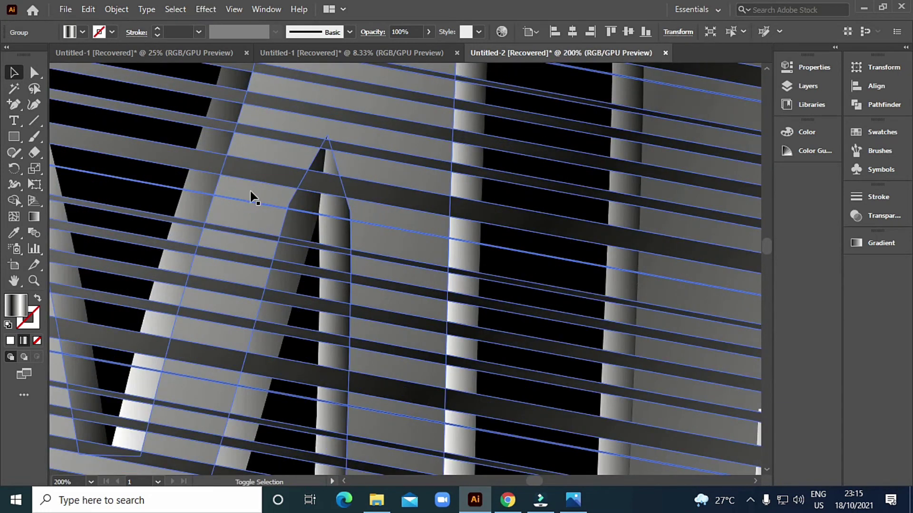
{"action": "scroll", "coordinate": [288, 223], "scroll_direction": "down", "scroll_amount": 4}
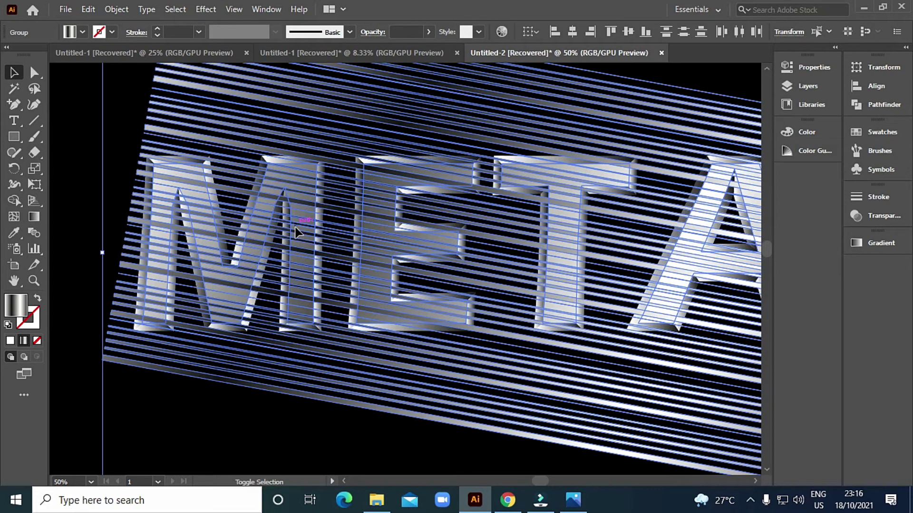
{"action": "key", "text": "shift+m"}
{"action": "scroll", "coordinate": [332, 197], "scroll_direction": "down", "scroll_amount": 2}
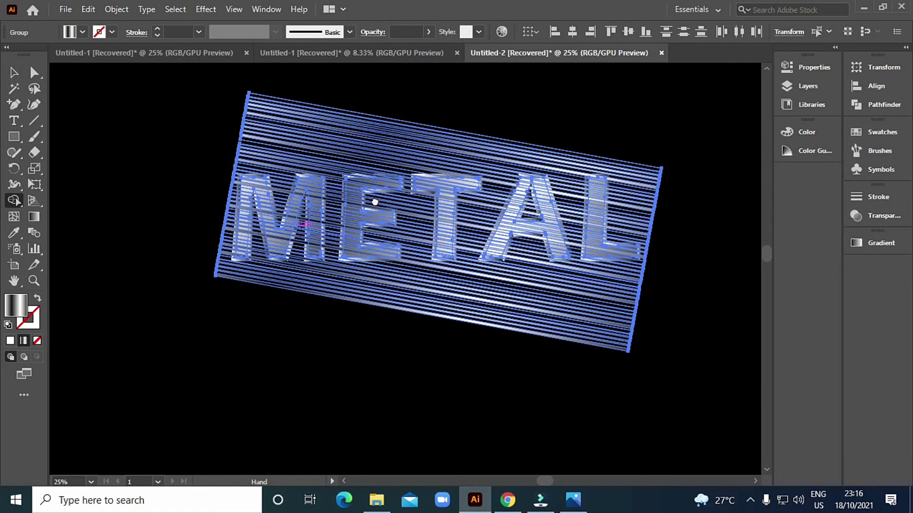
- Delete stripe regions outside the letters, right of the L, below, and between A and L
{"action": "left_click_drag", "start_coordinate": [330, 118], "coordinate": [328, 335]}
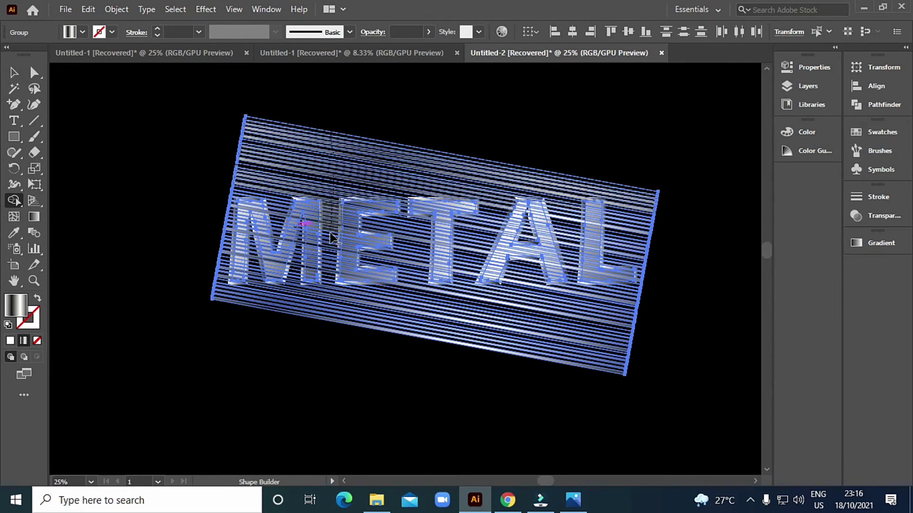
{"action": "mouse_move", "coordinate": [646, 190]}
{"action": "left_mouse_down"}
{"action": "mouse_move", "coordinate": [620, 331]}
{"action": "mouse_move", "coordinate": [612, 329]}
{"action": "left_mouse_up"}
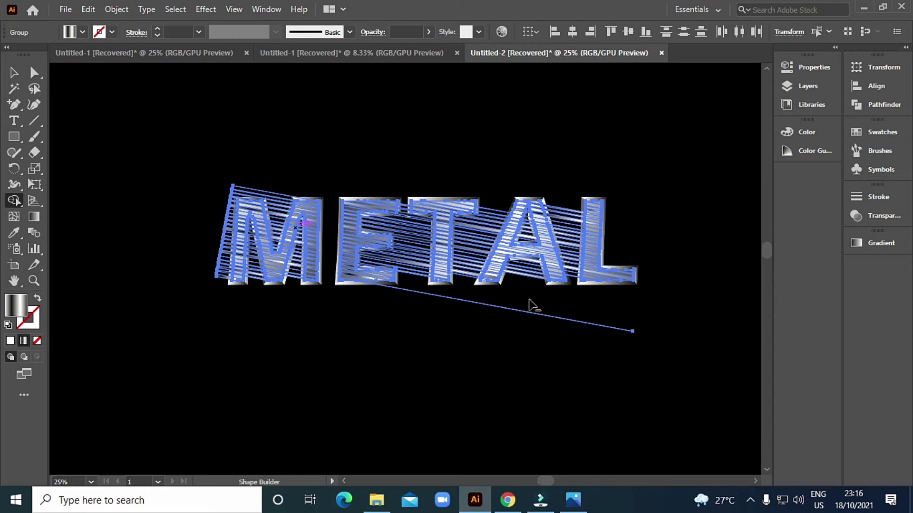
{"action": "left_click", "coordinate": [552, 316], "text": "alt"}
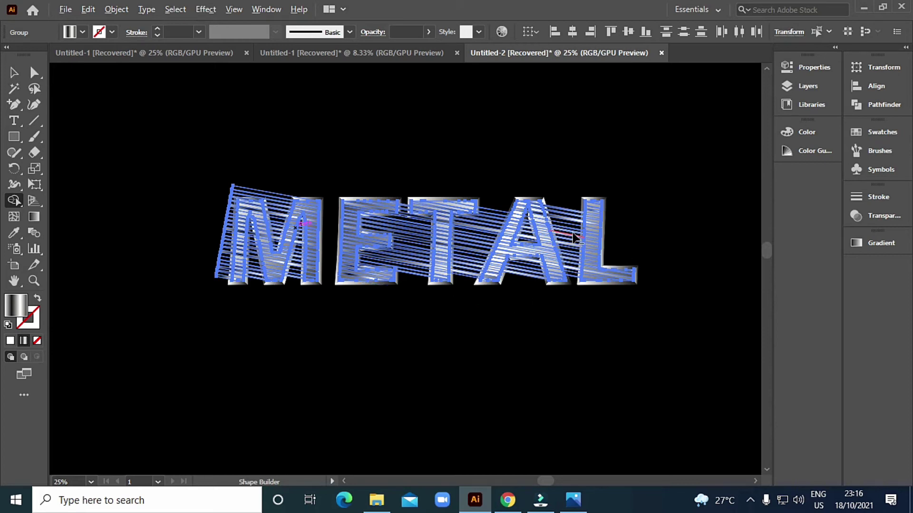
{"action": "left_click_drag", "start_coordinate": [570, 201], "coordinate": [571, 260]}
{"action": "left_click_drag", "start_coordinate": [576, 291], "coordinate": [576, 291]}
- Delete the stripes inside the A's triangular hole and under its crossbar
{"action": "scroll", "coordinate": [530, 241], "scroll_direction": "up", "scroll_amount": 3}
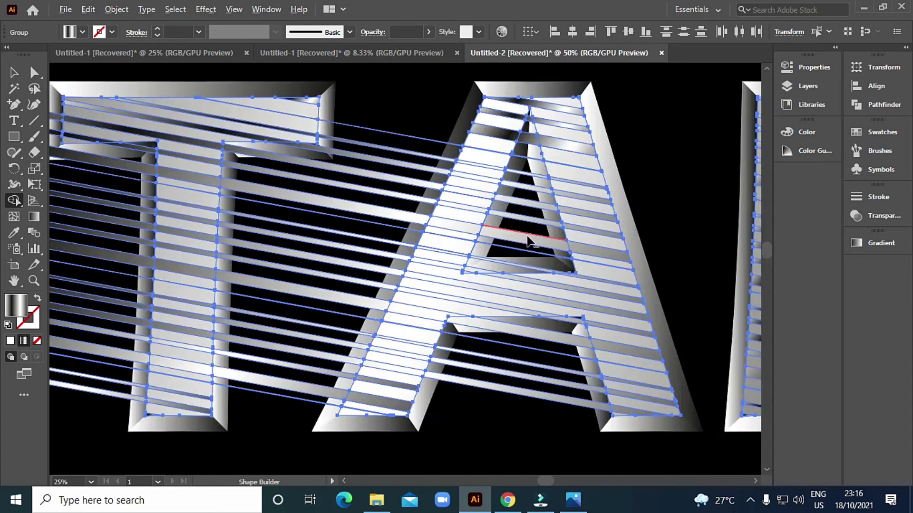
{"action": "scroll", "coordinate": [529, 241], "scroll_direction": "up", "scroll_amount": 1}
{"action": "scroll", "coordinate": [533, 139], "scroll_direction": "up", "scroll_amount": 1}
{"action": "left_click_drag", "start_coordinate": [530, 101], "coordinate": [528, 324]}
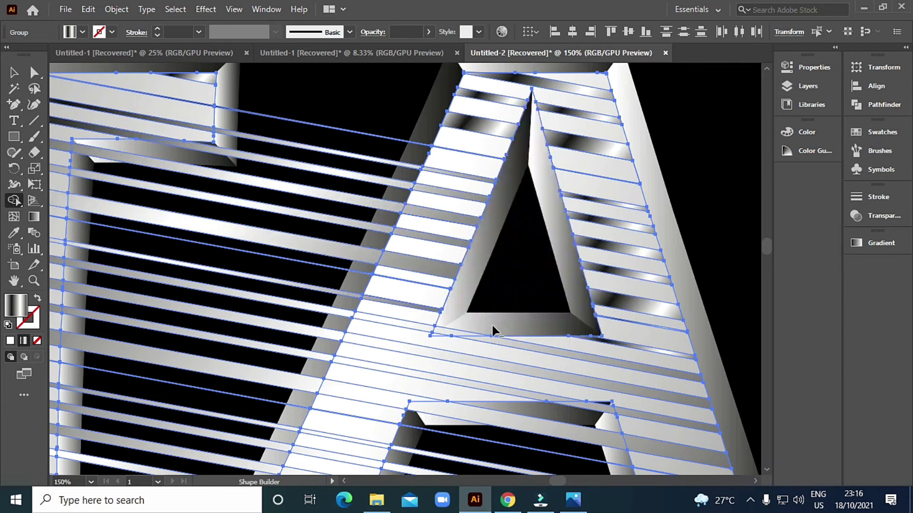
{"action": "left_click", "coordinate": [452, 328]}
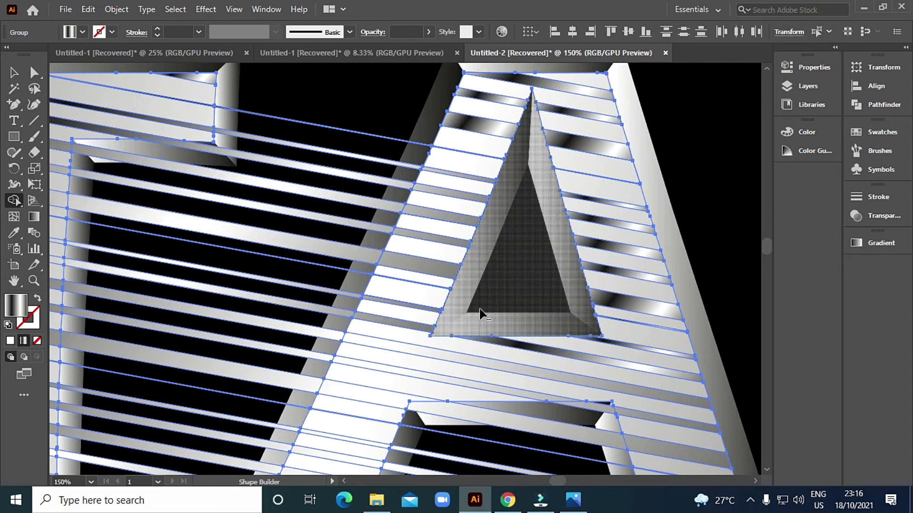
{"action": "scroll", "coordinate": [475, 312], "scroll_direction": "down", "scroll_amount": 2}
{"action": "scroll", "coordinate": [508, 358], "scroll_direction": "up", "scroll_amount": 2}
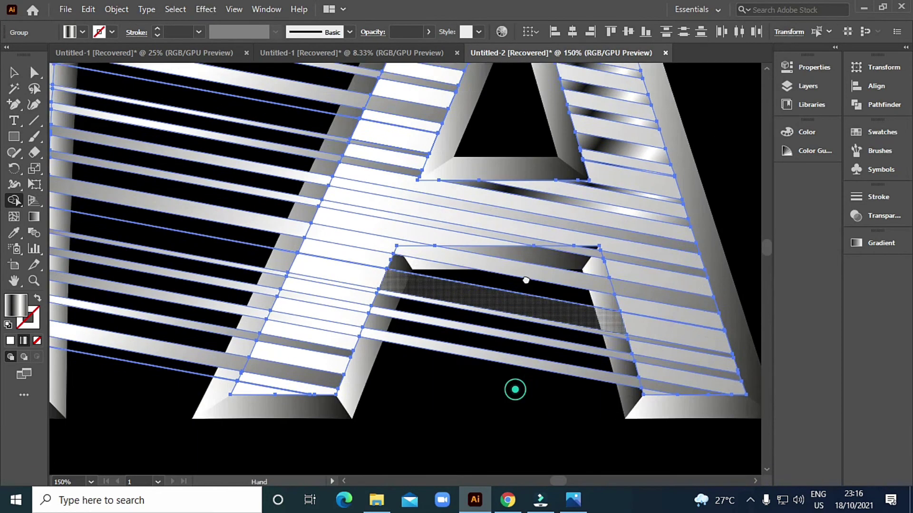
{"action": "scroll", "coordinate": [516, 389], "scroll_direction": "down", "scroll_amount": 1}
{"action": "left_click_drag", "start_coordinate": [584, 228], "coordinate": [515, 347]}
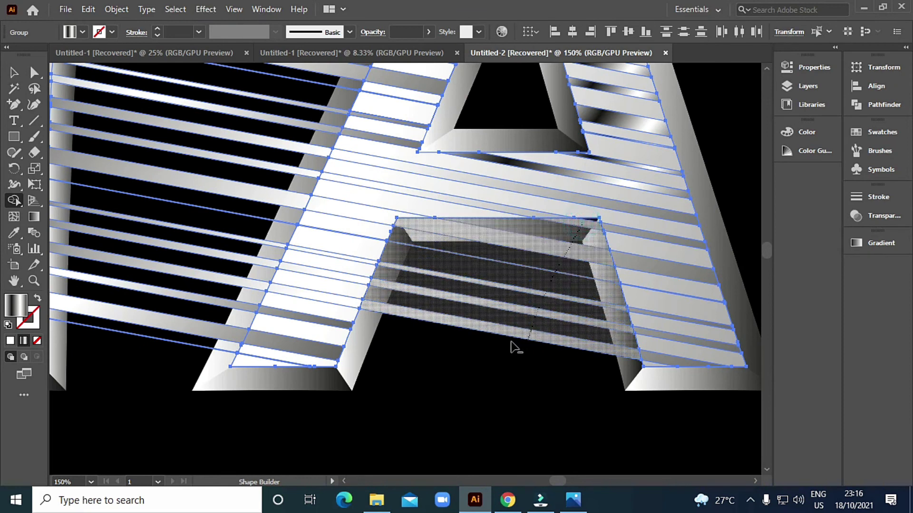
{"action": "left_click_drag", "start_coordinate": [408, 315], "coordinate": [595, 325]}
- Clear stripes from the E's notches and the M's middle V, merging pieces along the M's left edge
{"action": "scroll", "coordinate": [594, 326], "scroll_direction": "down", "scroll_amount": 1}
{"action": "scroll", "coordinate": [560, 337], "scroll_direction": "down", "scroll_amount": 1}
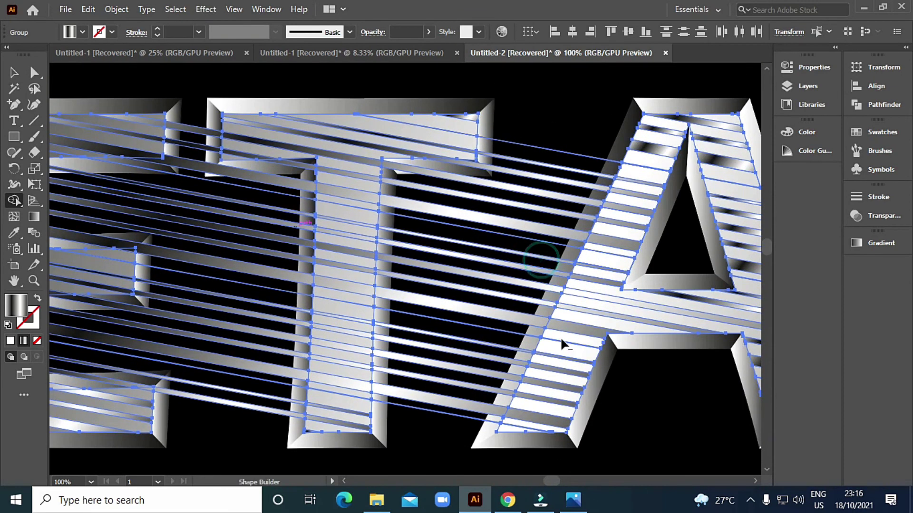
{"action": "scroll", "coordinate": [560, 337], "scroll_direction": "down", "scroll_amount": 1}
{"action": "left_click_drag", "start_coordinate": [572, 193], "coordinate": [481, 407]}
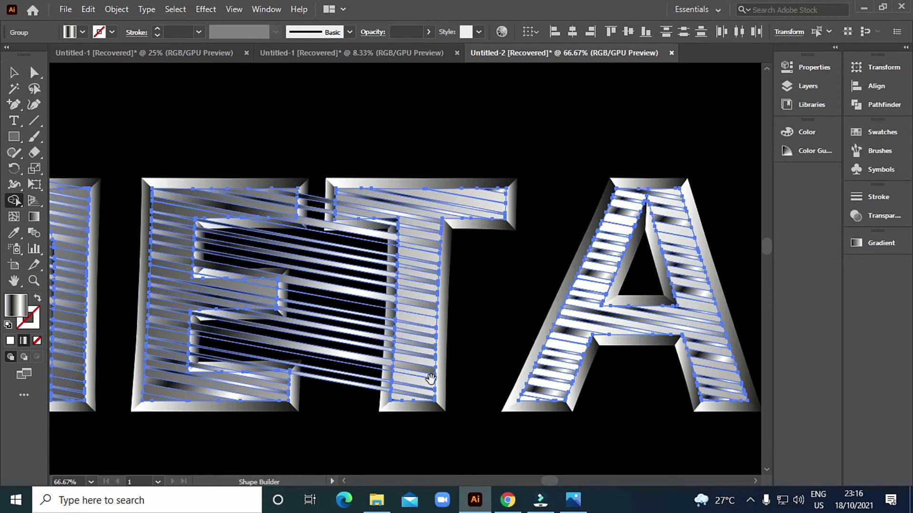
{"action": "scroll", "coordinate": [423, 376], "scroll_direction": "left", "scroll_amount": 4}
{"action": "left_click_drag", "start_coordinate": [496, 152], "coordinate": [513, 393]}
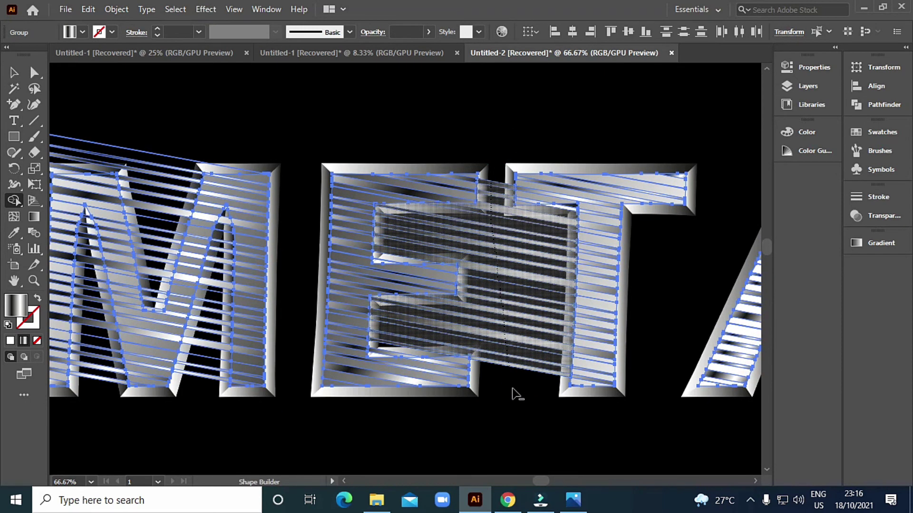
{"action": "left_click_drag", "start_coordinate": [472, 357], "coordinate": [571, 333]}
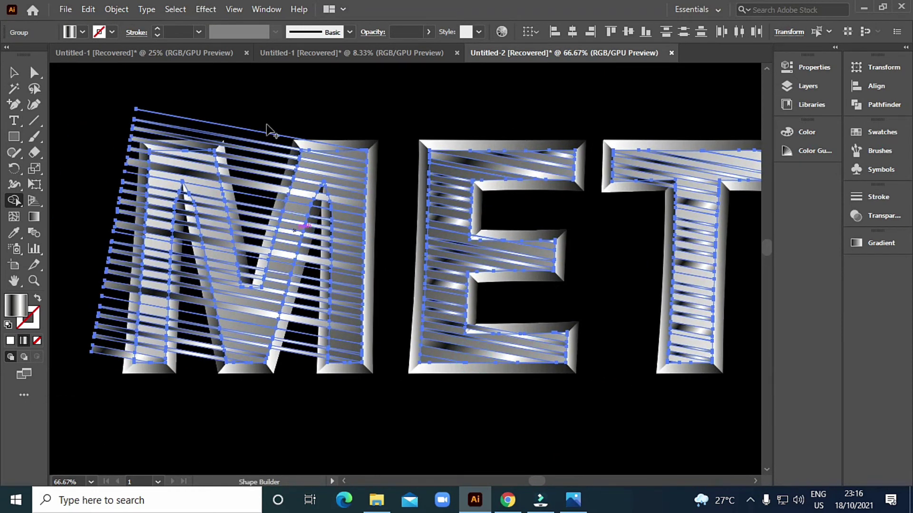
{"action": "left_click_drag", "start_coordinate": [267, 126], "coordinate": [262, 255]}
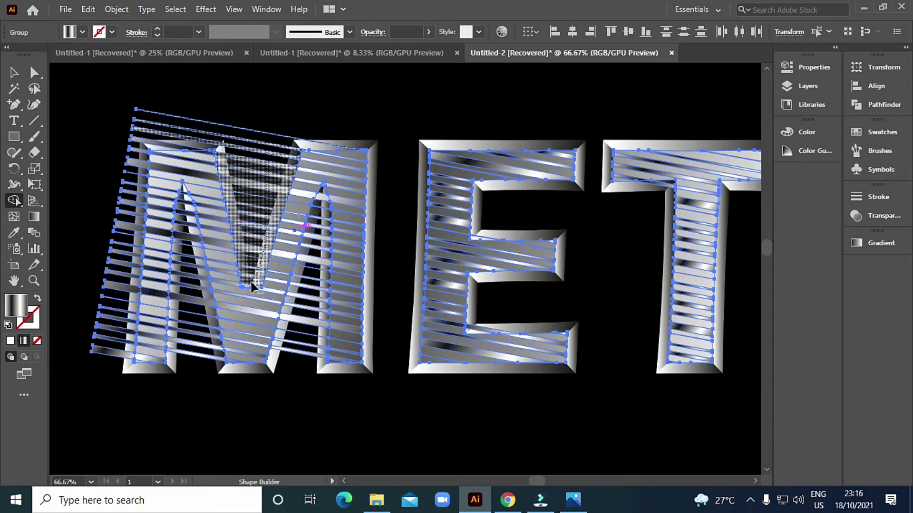
{"action": "left_click_drag", "start_coordinate": [250, 285], "coordinate": [250, 285]}
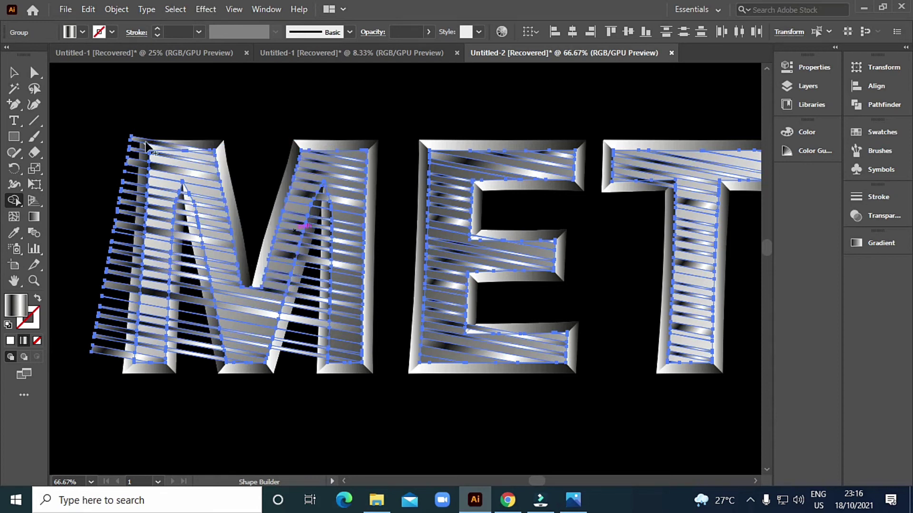
{"action": "left_click_drag", "start_coordinate": [139, 134], "coordinate": [119, 377]}
- Merge the stripe pieces up the M's right and left strokes with Shape Builder
{"action": "key", "text": "ctrl+minus"}
{"action": "key", "text": "ctrl+minus"}
{"action": "key", "text": "ctrl+minus"}
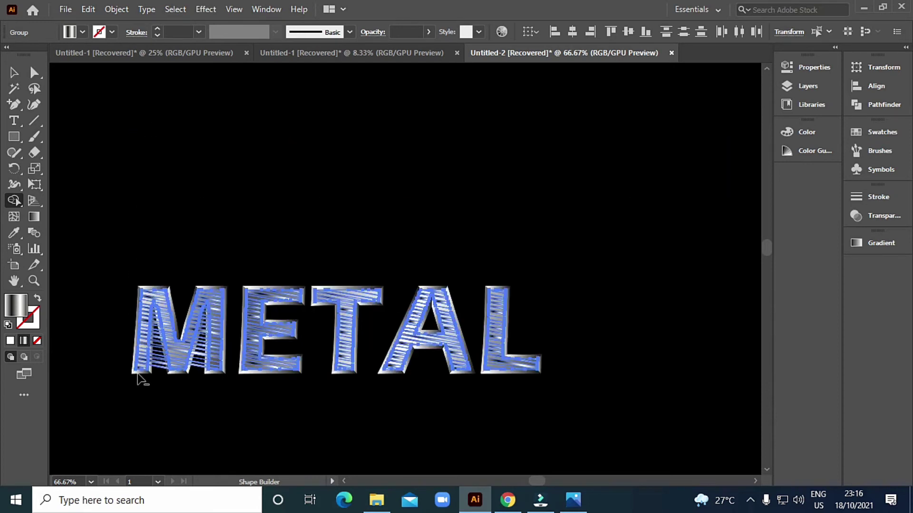
{"action": "scroll", "coordinate": [325, 290], "scroll_direction": "up", "scroll_amount": 2}
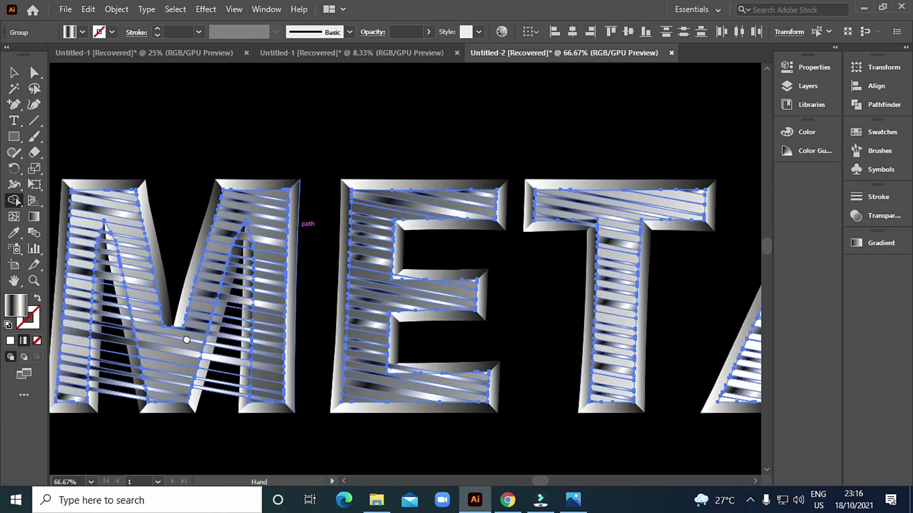
{"action": "scroll", "coordinate": [306, 216], "scroll_direction": "up", "scroll_amount": 1}
{"action": "left_click_drag", "start_coordinate": [360, 371], "coordinate": [380, 223]}
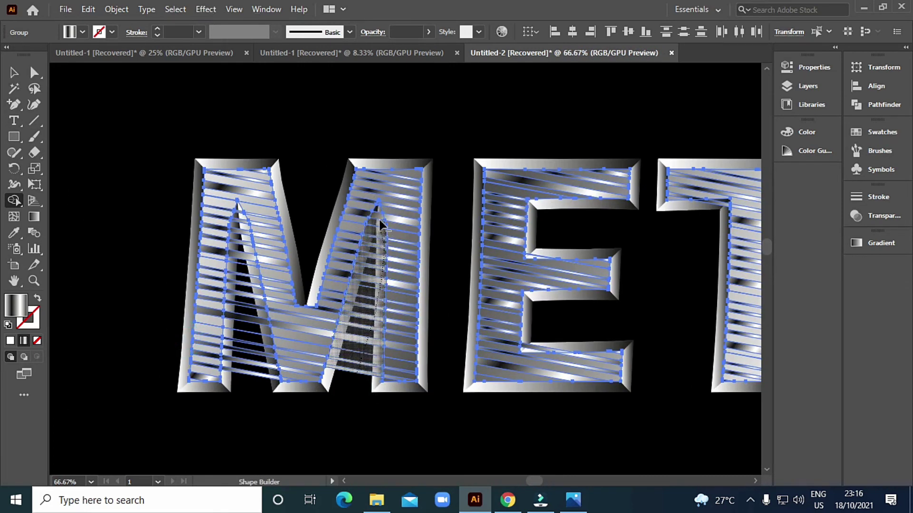
{"action": "mouse_move", "coordinate": [249, 379]}
{"action": "left_mouse_down"}
{"action": "mouse_move", "coordinate": [236, 222]}
{"action": "mouse_move", "coordinate": [251, 216]}
{"action": "left_mouse_up"}
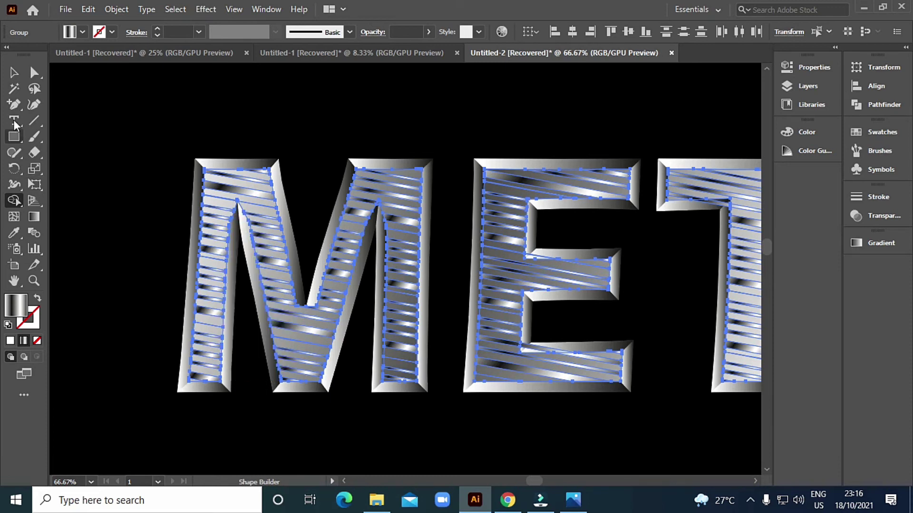
- Return to the Selection tool, bring the whole METAL word into view, and clear the selection
{"action": "left_click", "coordinate": [14, 72]}
{"action": "scroll", "coordinate": [287, 175], "scroll_direction": "down", "scroll_amount": 1}
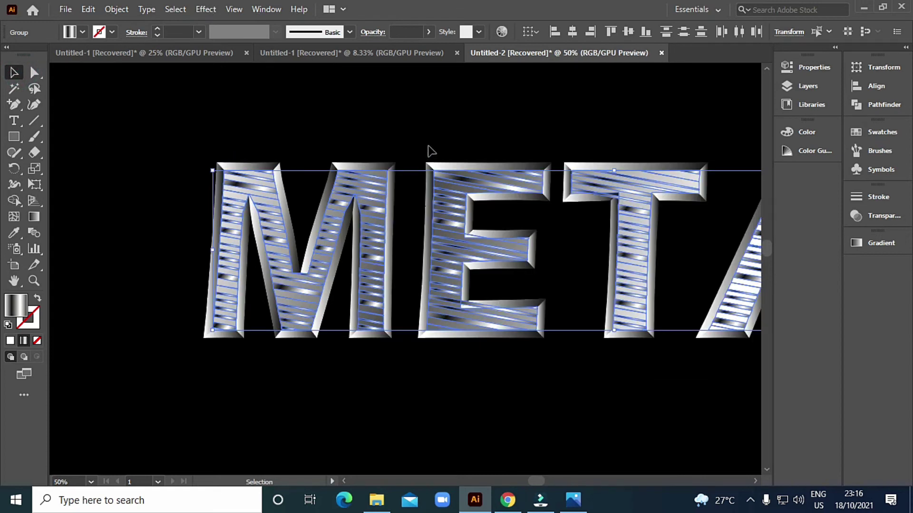
{"action": "left_click_drag", "start_coordinate": [426, 136], "coordinate": [365, 153]}
{"action": "key", "text": "a"}
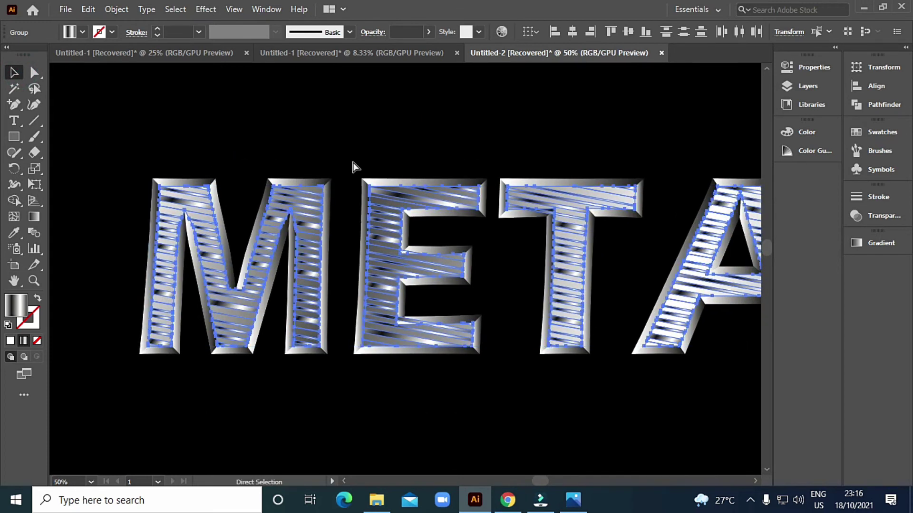
{"action": "key", "text": "v"}
{"action": "scroll", "coordinate": [362, 189], "scroll_direction": "down", "scroll_amount": 1}
{"action": "left_click_drag", "start_coordinate": [455, 259], "coordinate": [429, 260]}
{"action": "key", "text": "a"}
{"action": "key", "text": "ctrl+shift+a"}
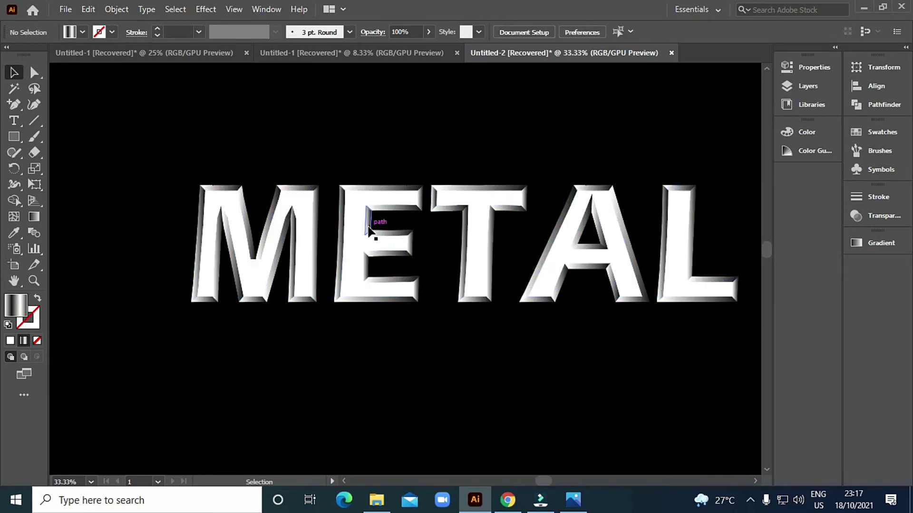
{"action": "left_click", "coordinate": [369, 232]}
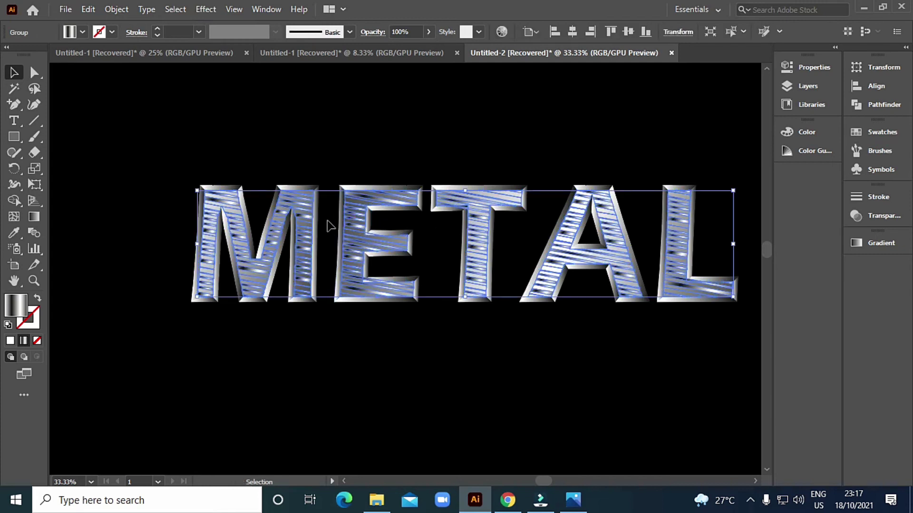
{"action": "scroll", "coordinate": [322, 230], "scroll_direction": "up", "scroll_amount": 2}
{"action": "left_click_drag", "start_coordinate": [322, 230], "coordinate": [402, 219]}
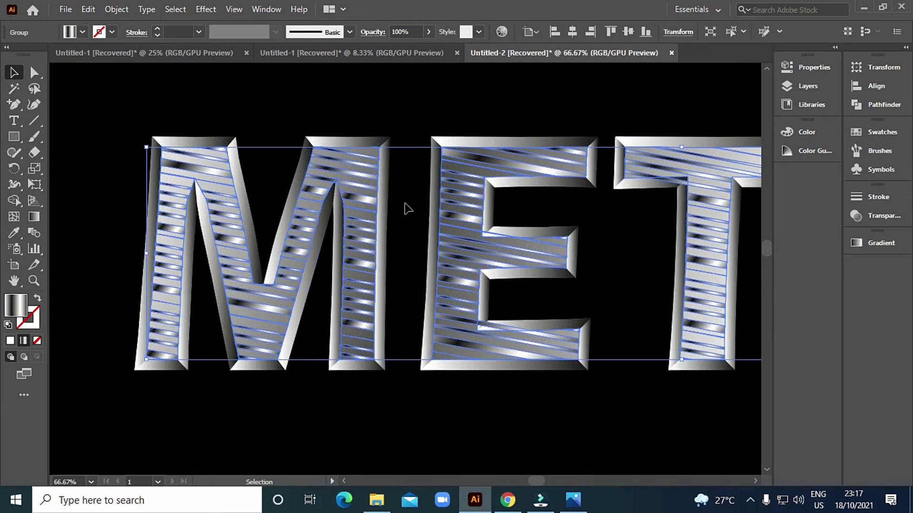
{"action": "left_click", "coordinate": [405, 206]}
{"action": "left_click", "coordinate": [357, 201]}
{"action": "double_click", "coordinate": [358, 199]}
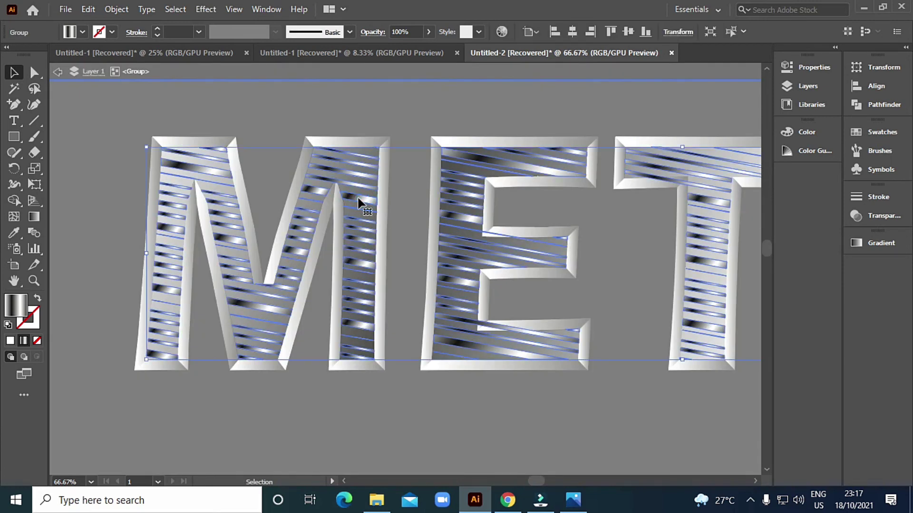
{"action": "left_click", "coordinate": [391, 178]}
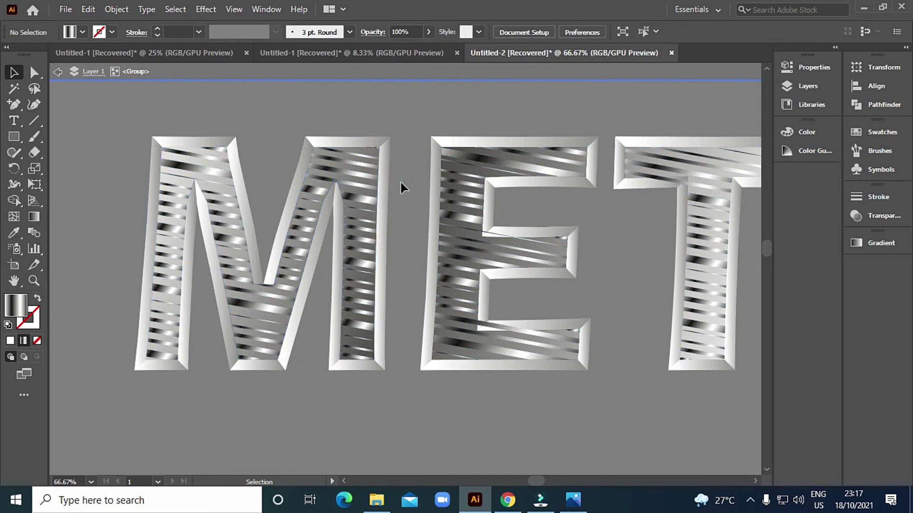
{"action": "double_click", "coordinate": [401, 181]}
{"action": "left_click", "coordinate": [360, 182]}
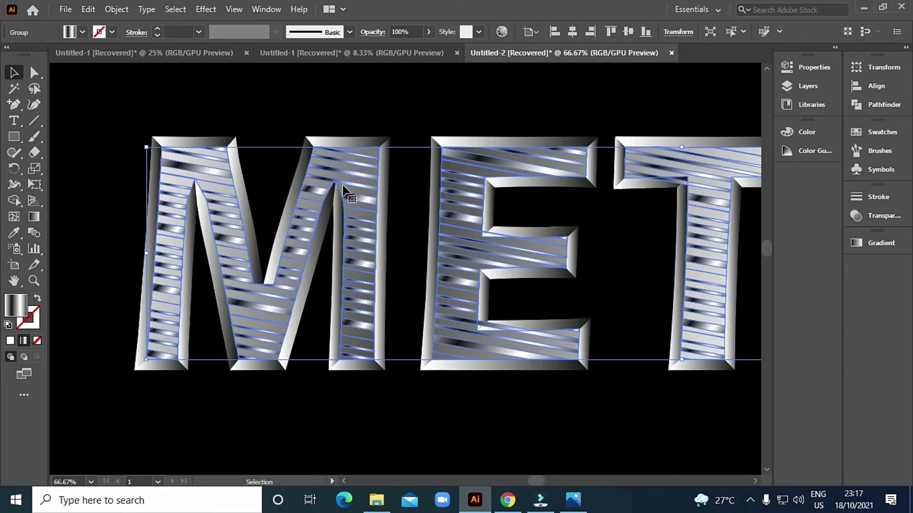
{"action": "right_click", "coordinate": [365, 198]}
{"action": "left_click", "coordinate": [424, 324]}
{"action": "left_click", "coordinate": [402, 278]}
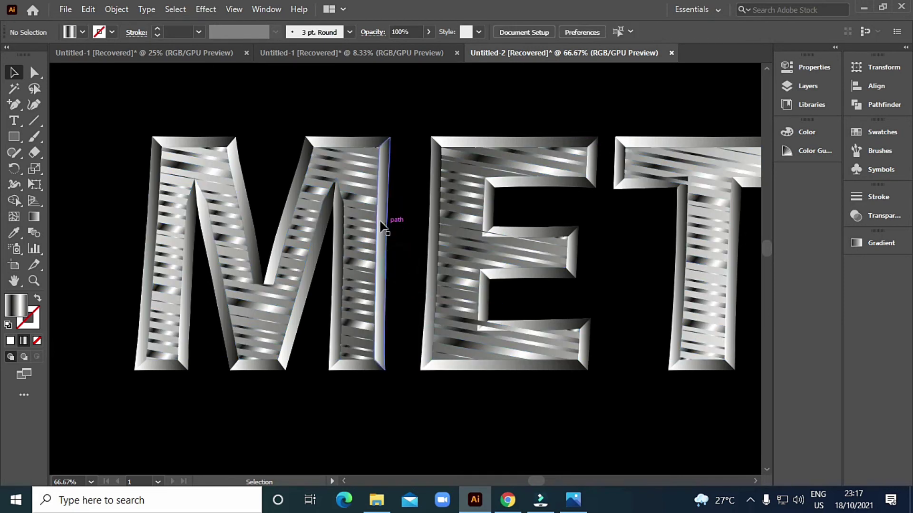
{"action": "left_click", "coordinate": [365, 200]}
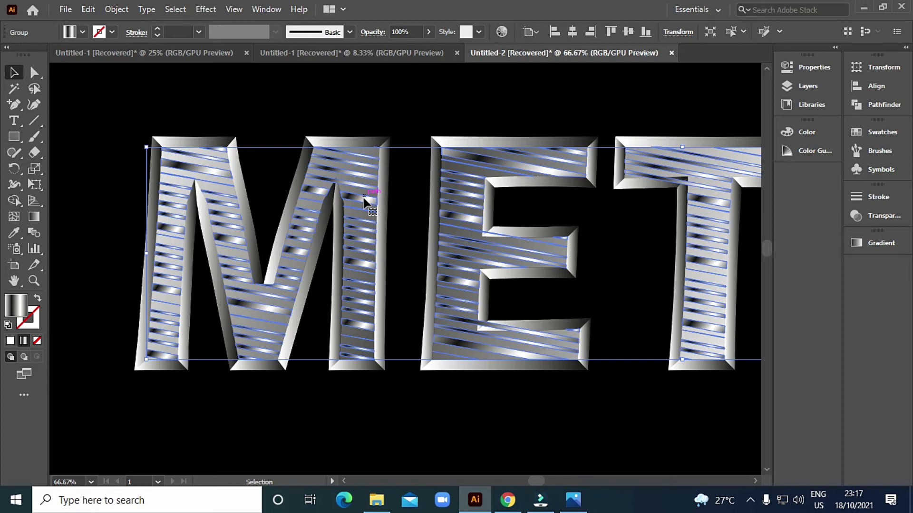
- Bring the whole METAL word into view and select the letter group
{"action": "scroll", "coordinate": [387, 240], "scroll_direction": "down", "scroll_amount": 2}
{"action": "left_click_drag", "start_coordinate": [430, 260], "coordinate": [409, 263]}
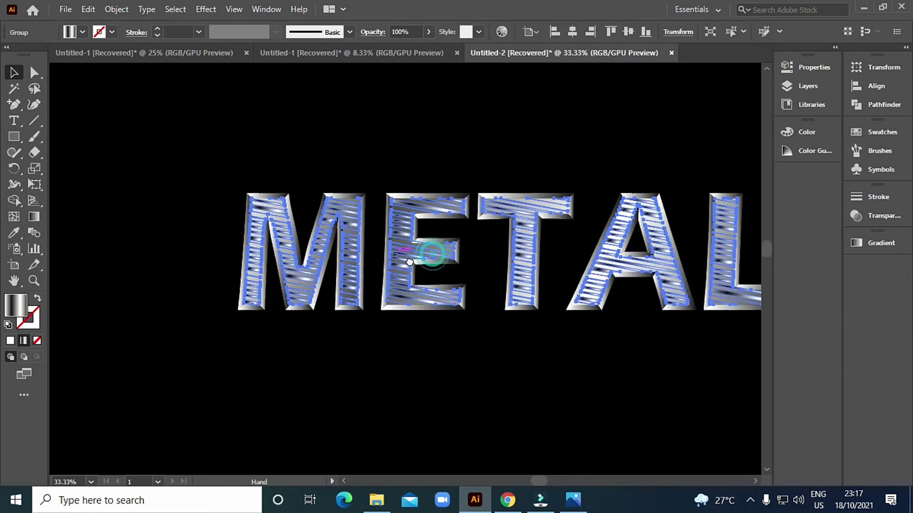
{"action": "left_click", "coordinate": [408, 272]}
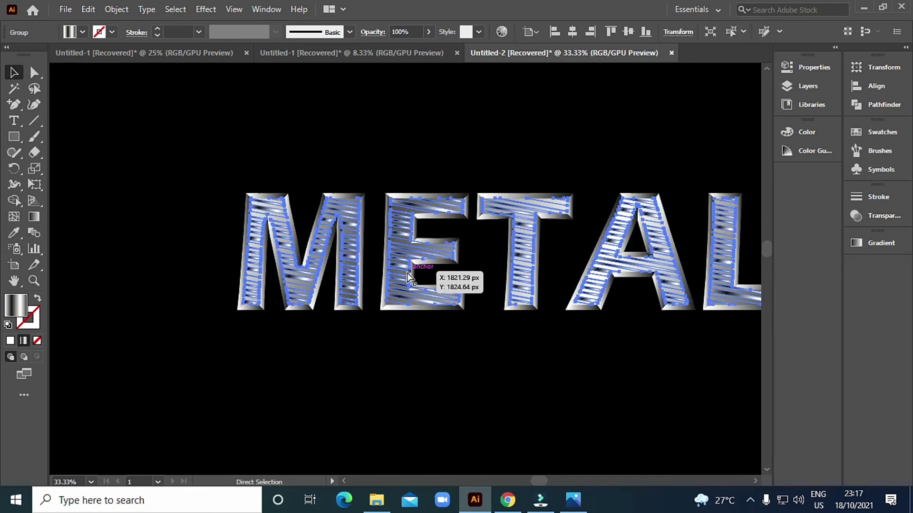
{"action": "left_click", "coordinate": [408, 244]}
{"action": "scroll", "coordinate": [409, 248], "scroll_direction": "up", "scroll_amount": 2}
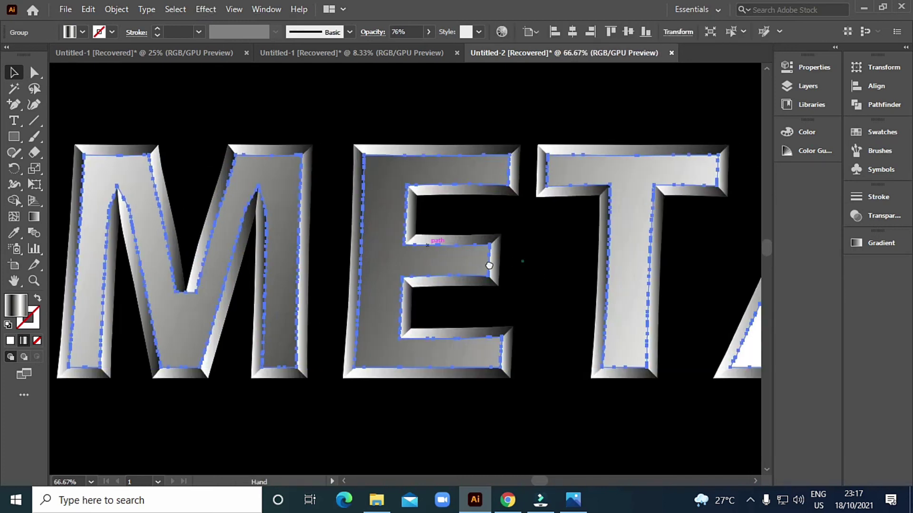
{"action": "scroll", "coordinate": [475, 265], "scroll_direction": "down", "scroll_amount": 1}
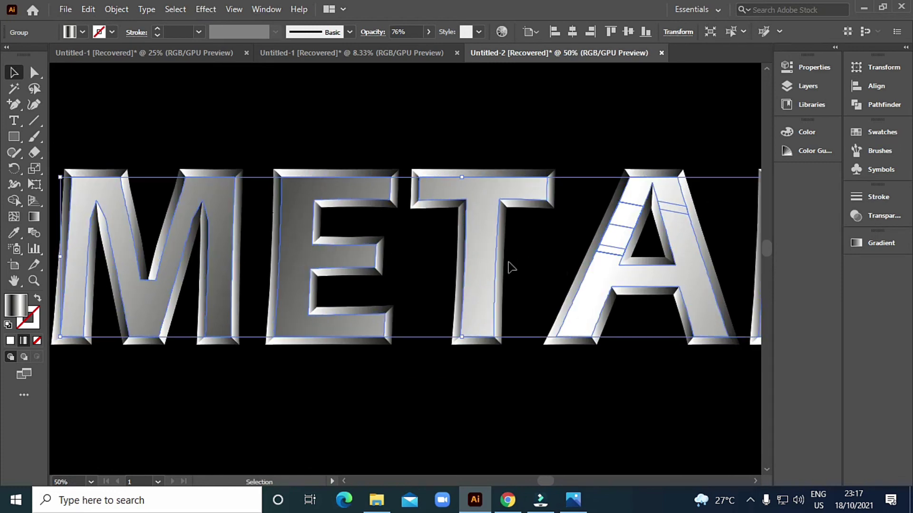
{"action": "scroll", "coordinate": [560, 265], "scroll_direction": "down", "scroll_amount": 1}
{"action": "left_click_drag", "start_coordinate": [560, 264], "coordinate": [517, 264]}
- Check the A's left leg, then recentre the full METAL word in view
{"action": "scroll", "coordinate": [523, 262], "scroll_direction": "up", "scroll_amount": 4}
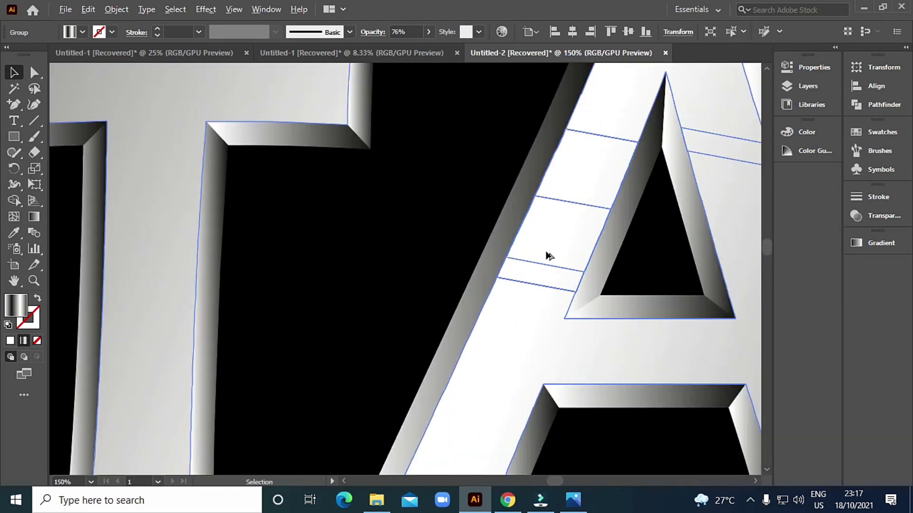
{"action": "scroll", "coordinate": [549, 256], "scroll_direction": "down", "scroll_amount": 4}
{"action": "left_click_drag", "start_coordinate": [586, 261], "coordinate": [560, 246]}
{"action": "scroll", "coordinate": [523, 206], "scroll_direction": "up", "scroll_amount": 6}
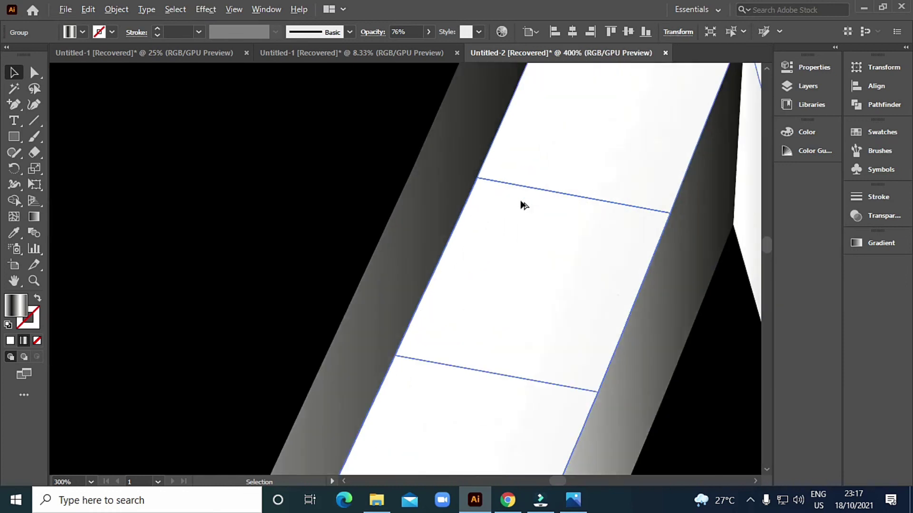
{"action": "scroll", "coordinate": [536, 188], "scroll_direction": "down", "scroll_amount": 3}
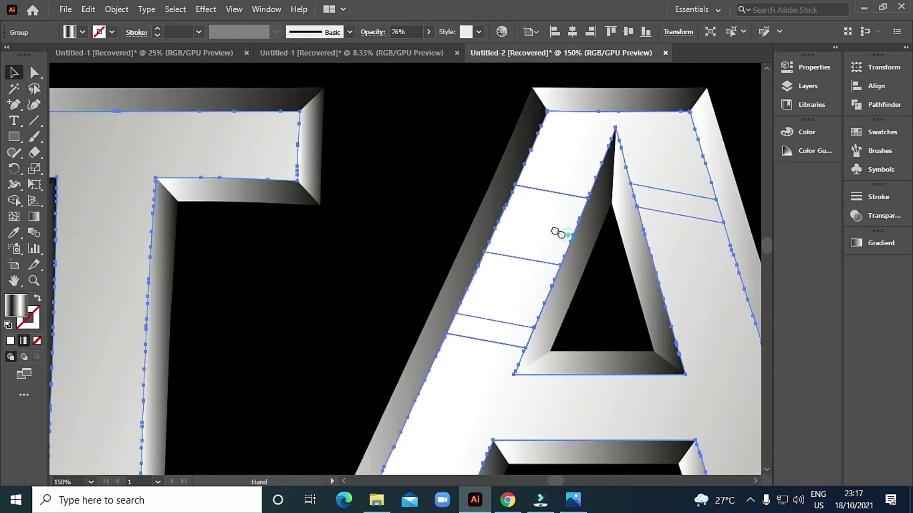
{"action": "scroll", "coordinate": [547, 229], "scroll_direction": "down", "scroll_amount": 2}
{"action": "scroll", "coordinate": [542, 229], "scroll_direction": "down", "scroll_amount": 1}
{"action": "left_click_drag", "start_coordinate": [399, 233], "coordinate": [447, 233]}
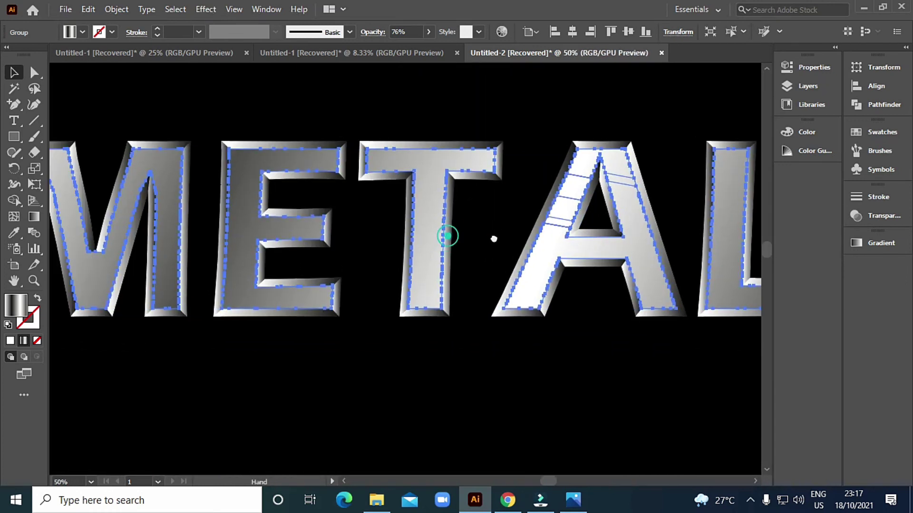
{"action": "scroll", "coordinate": [497, 243], "scroll_direction": "down", "scroll_amount": 1}
{"action": "scroll", "coordinate": [463, 256], "scroll_direction": "up", "scroll_amount": 1}
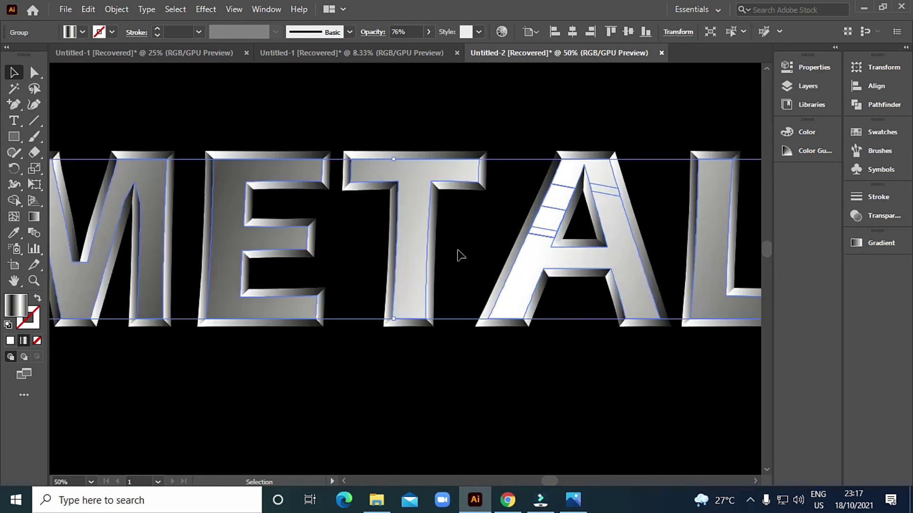
{"action": "scroll", "coordinate": [494, 260], "scroll_direction": "down", "scroll_amount": 1}
{"action": "left_click_drag", "start_coordinate": [526, 259], "coordinate": [509, 259]}
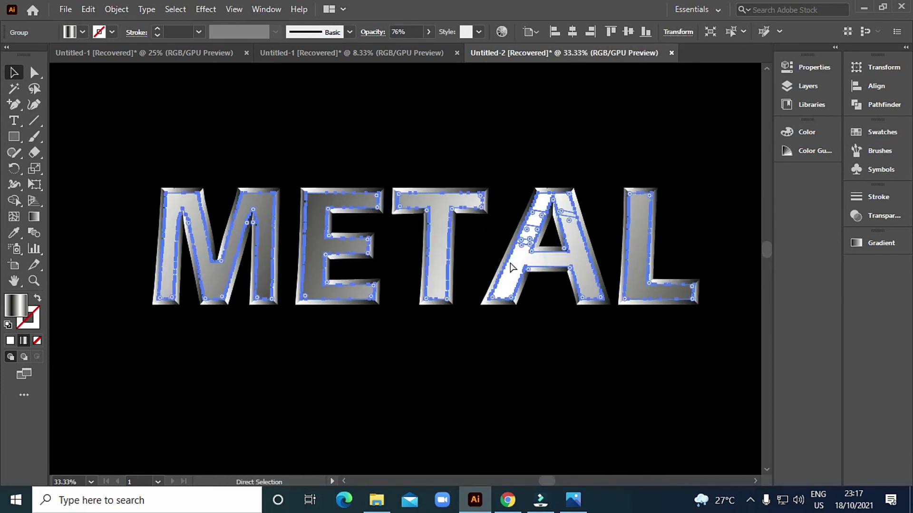
- Use Direct Selection and then Selection on the clipped stripe group to reveal the texture
{"action": "key", "text": "a"}
{"action": "key", "text": "v"}
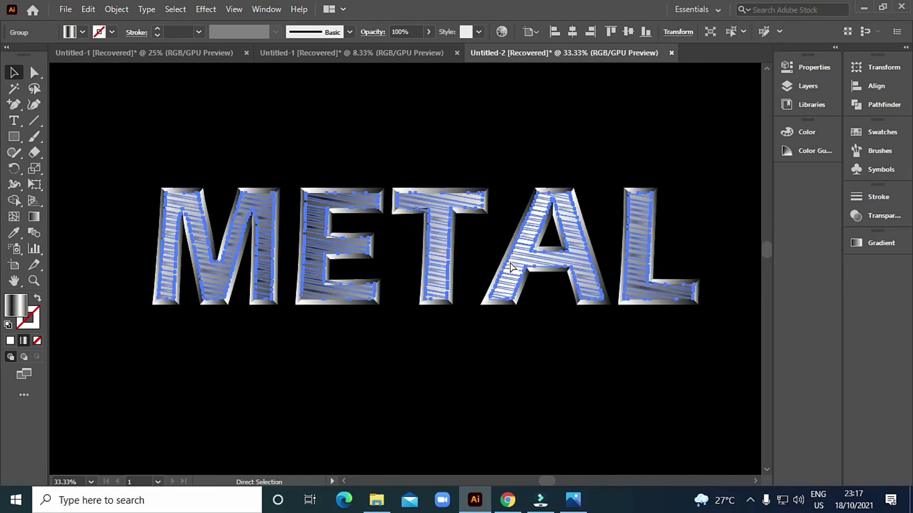
{"action": "scroll", "coordinate": [485, 241], "scroll_direction": "up", "scroll_amount": 1}
{"action": "scroll", "coordinate": [523, 257], "scroll_direction": "up", "scroll_amount": 1}
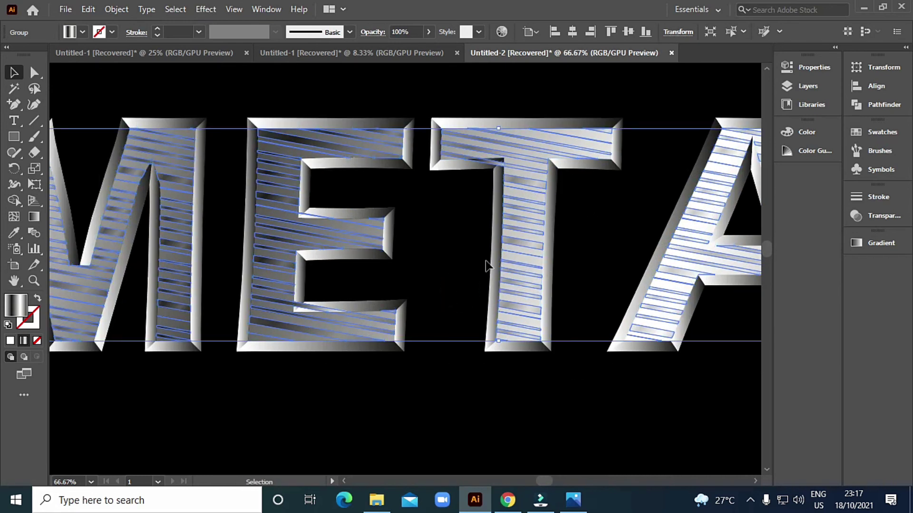
{"action": "scroll", "coordinate": [475, 262], "scroll_direction": "down", "scroll_amount": 1}
{"action": "scroll", "coordinate": [440, 266], "scroll_direction": "up", "scroll_amount": 1}
{"action": "left_click", "coordinate": [438, 133]}
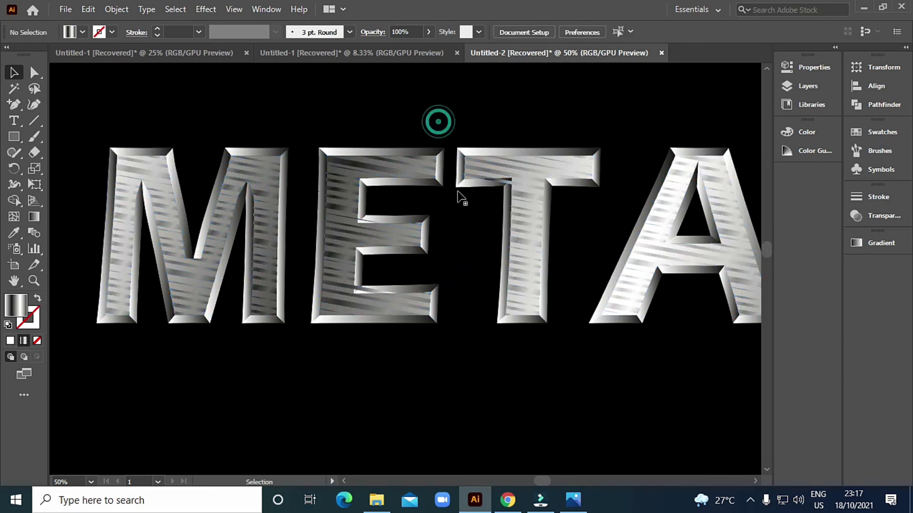
{"action": "scroll", "coordinate": [534, 245], "scroll_direction": "down", "scroll_amount": 1}
{"action": "left_click_drag", "start_coordinate": [570, 247], "coordinate": [463, 256]}
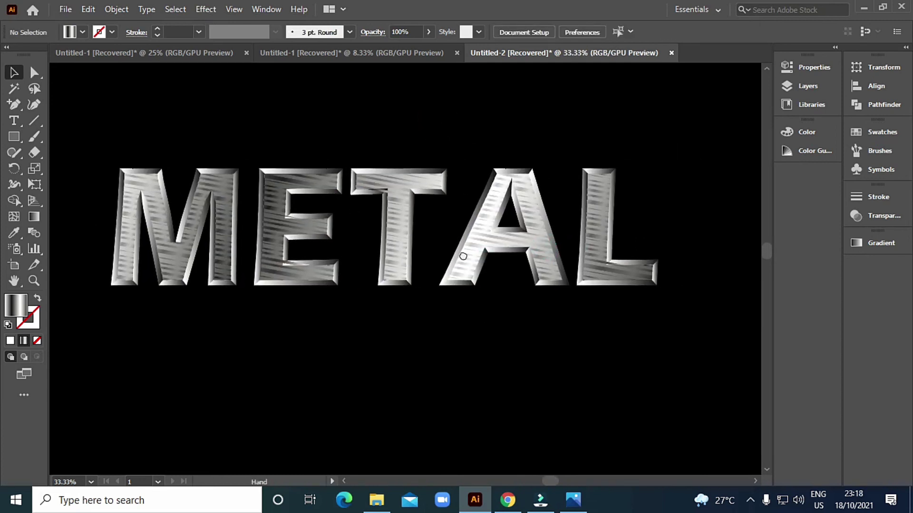
{"action": "scroll", "coordinate": [243, 202], "scroll_direction": "up", "scroll_amount": 1}
{"action": "scroll", "coordinate": [244, 204], "scroll_direction": "down", "scroll_amount": 1}
{"action": "mouse_move", "coordinate": [311, 214]}
{"action": "left_mouse_down"}
{"action": "mouse_move", "coordinate": [328, 214]}
{"action": "mouse_move", "coordinate": [333, 225]}
{"action": "left_mouse_up"}
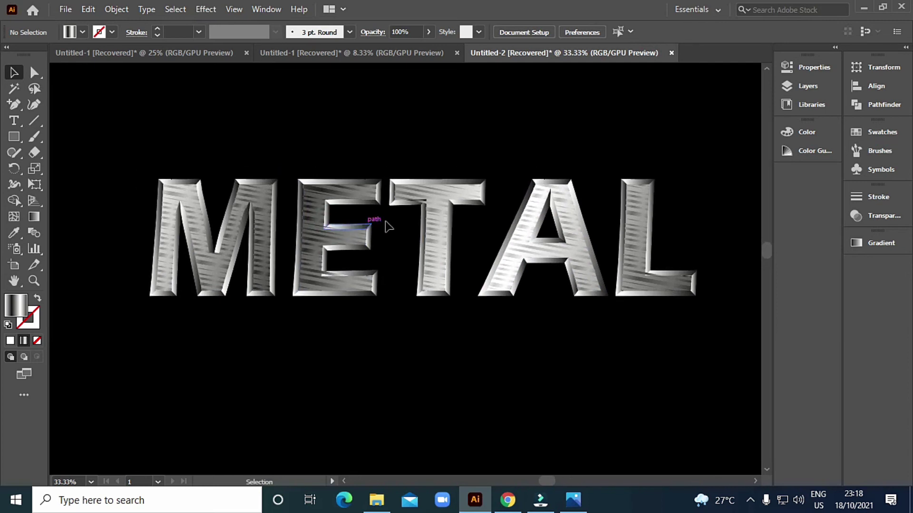
{"action": "left_click", "coordinate": [315, 228]}
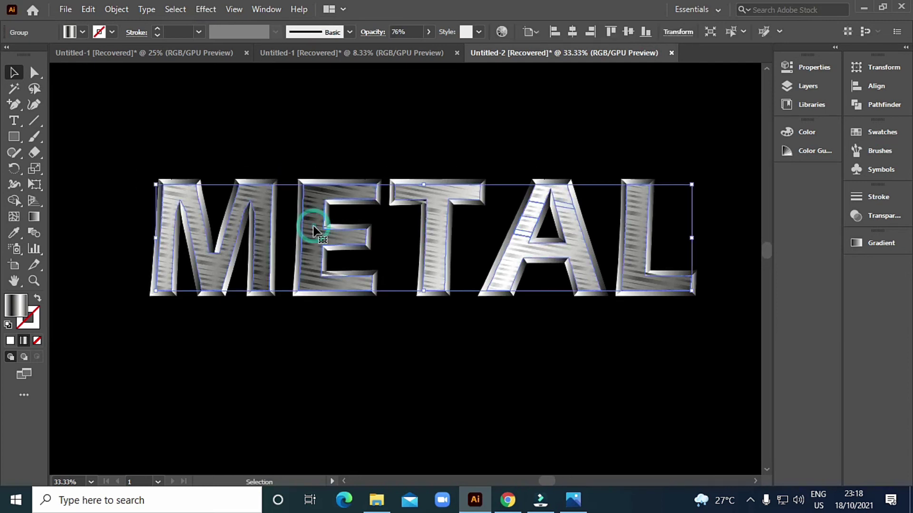
{"action": "scroll", "coordinate": [314, 228], "scroll_direction": "up", "scroll_amount": 2}
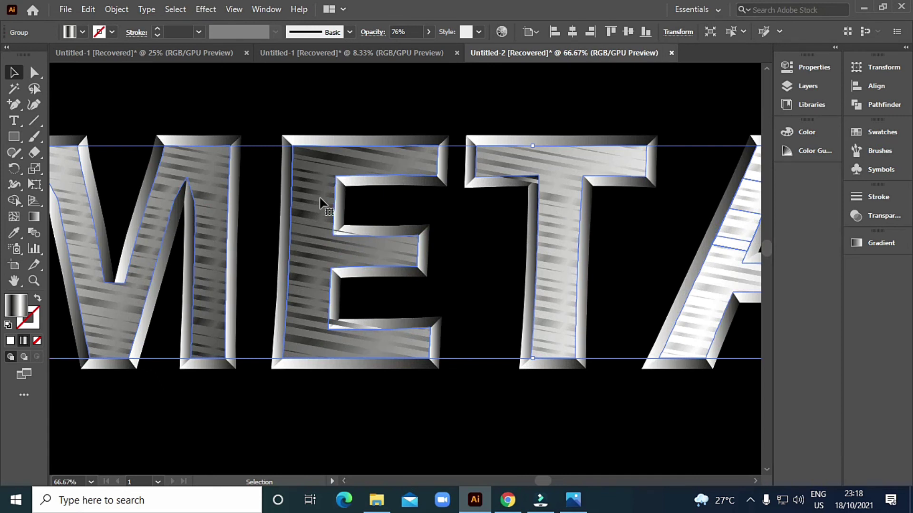
{"action": "scroll", "coordinate": [323, 202], "scroll_direction": "down", "scroll_amount": 1}
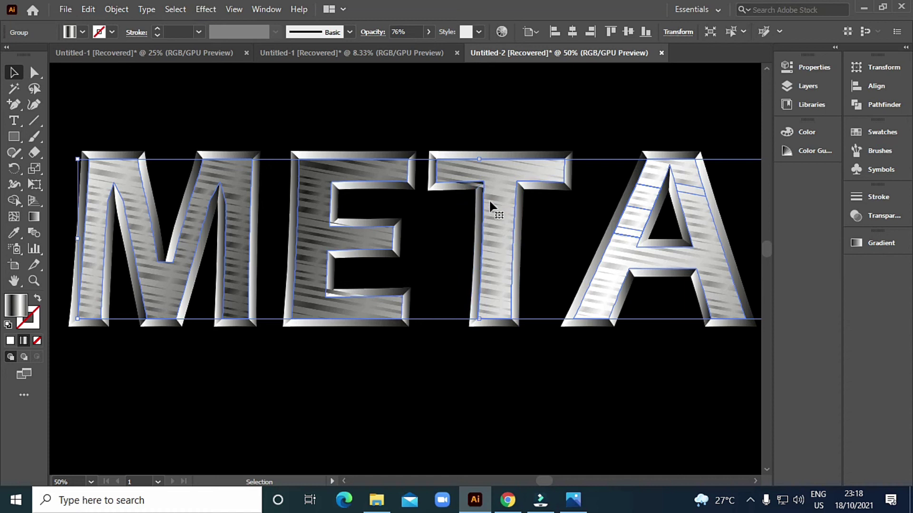
{"action": "key", "text": "a"}
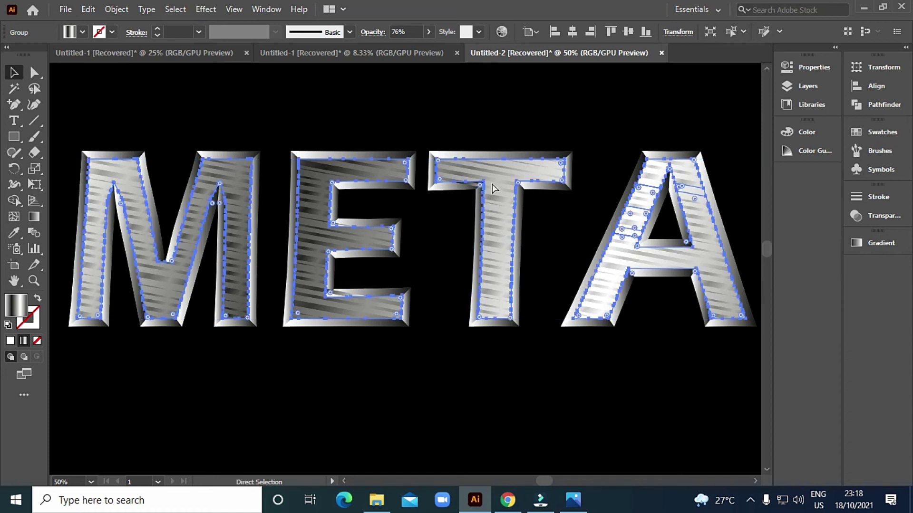
- Re-drag the stripe group's gradient diagonally from upper-right to lower-left, then preview
{"action": "key", "text": "v"}
{"action": "key", "text": "ctrl+shift+a"}
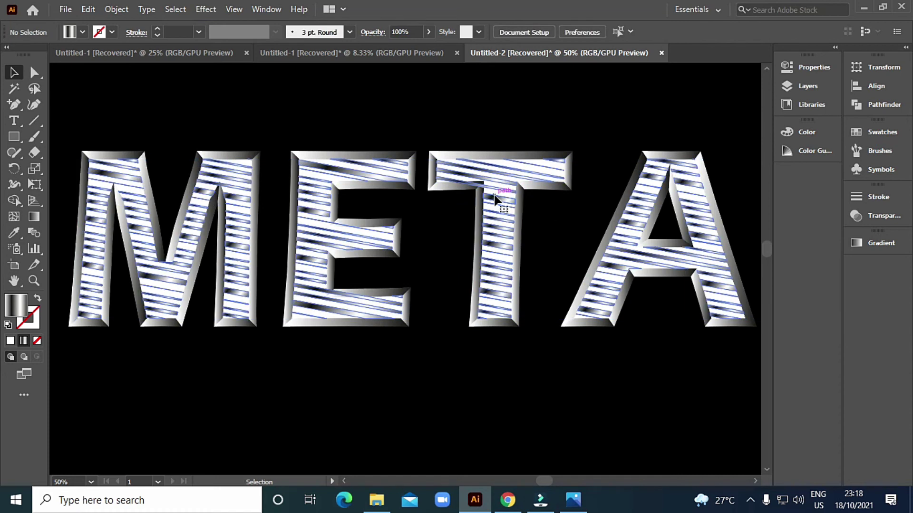
{"action": "left_click", "coordinate": [495, 199]}
{"action": "left_click", "coordinate": [33, 216]}
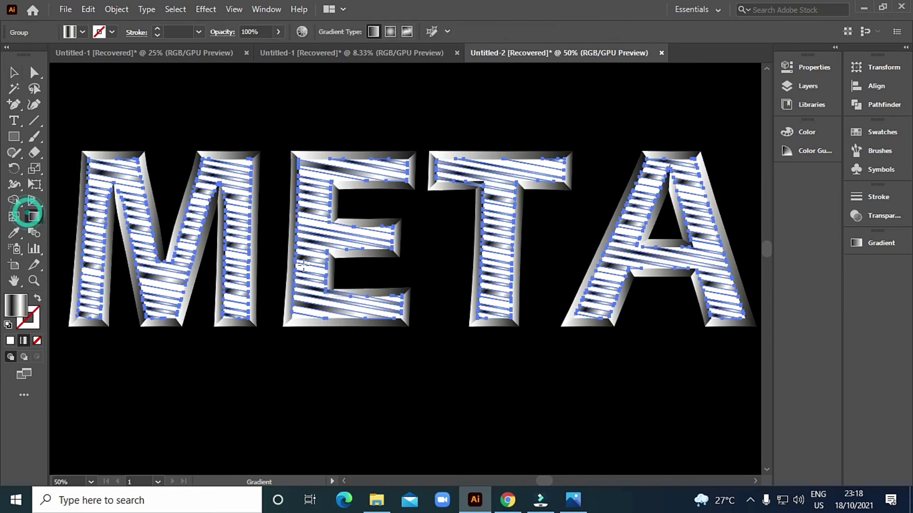
{"action": "scroll", "coordinate": [448, 261], "scroll_direction": "down", "scroll_amount": 1}
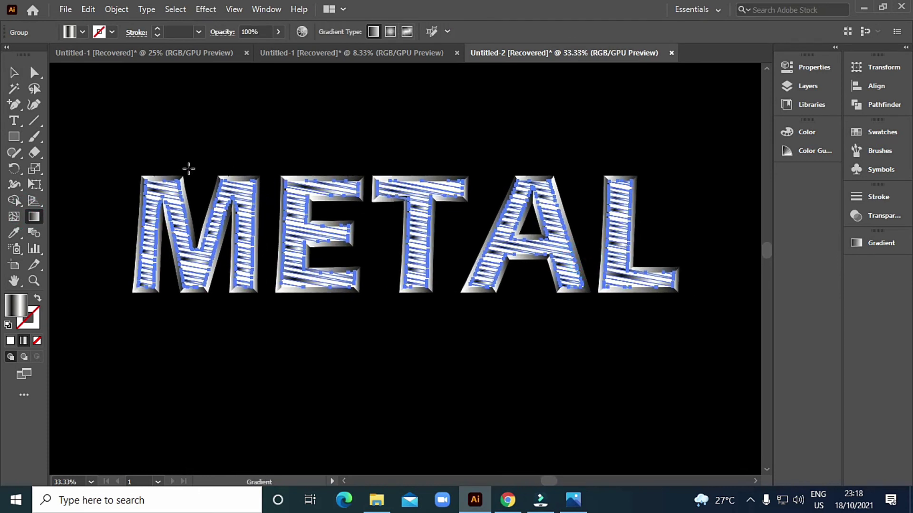
{"action": "left_click_drag", "start_coordinate": [169, 164], "coordinate": [680, 284]}
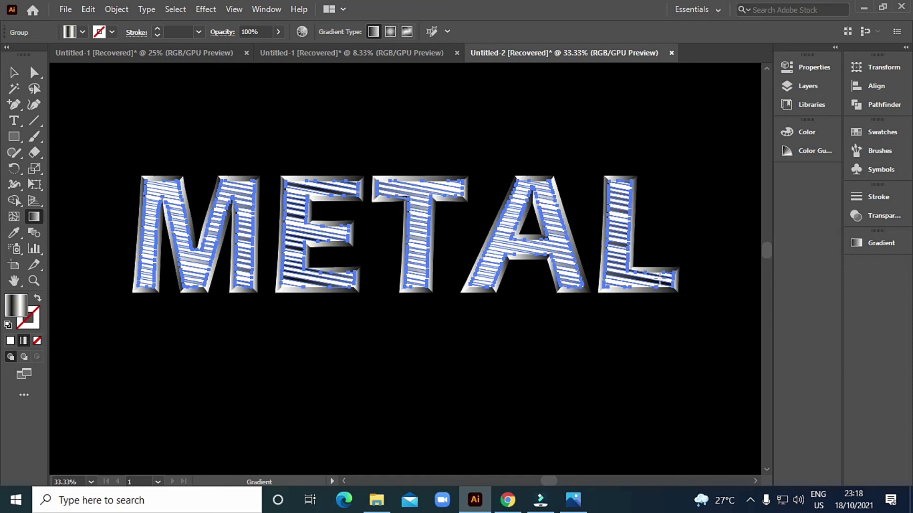
{"action": "mouse_move", "coordinate": [654, 181]}
{"action": "left_mouse_down"}
{"action": "mouse_move", "coordinate": [224, 282]}
{"action": "mouse_move", "coordinate": [139, 286]}
{"action": "left_mouse_up"}
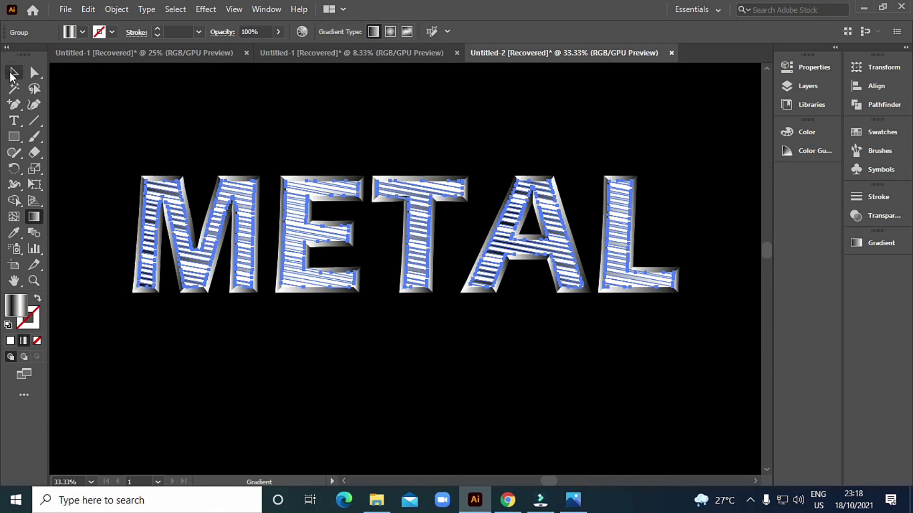
{"action": "left_click", "coordinate": [13, 73]}
{"action": "left_click", "coordinate": [221, 124]}
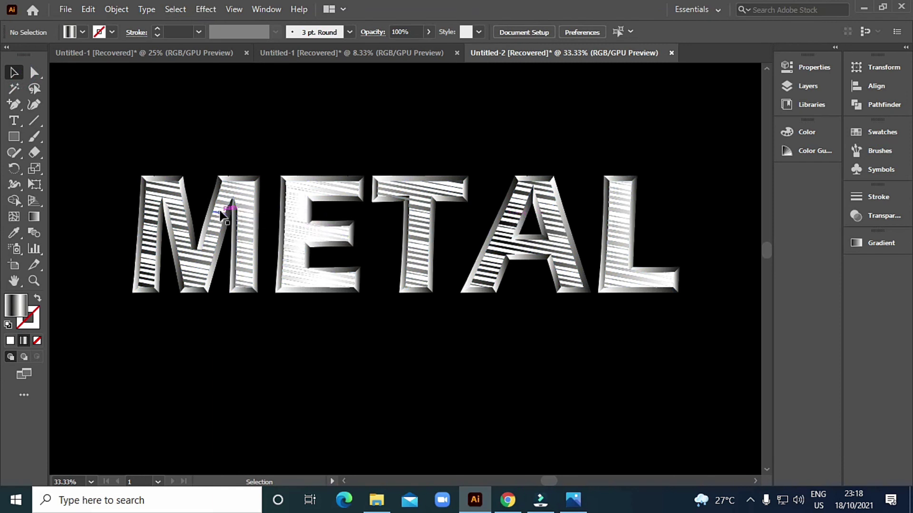
{"action": "left_click", "coordinate": [230, 209]}
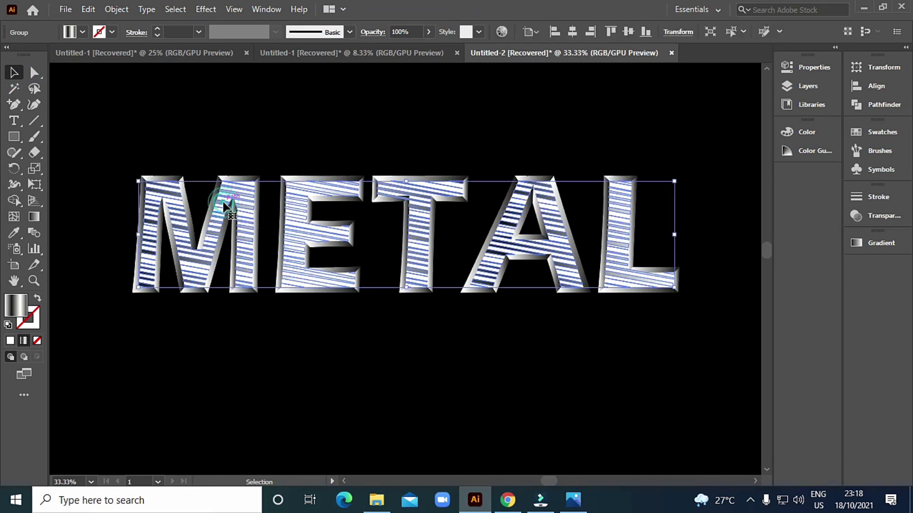
- Move the stripe gradient stops to about 24%, 43%, 50% and 70%, adding a new stop
{"action": "left_click", "coordinate": [868, 241]}
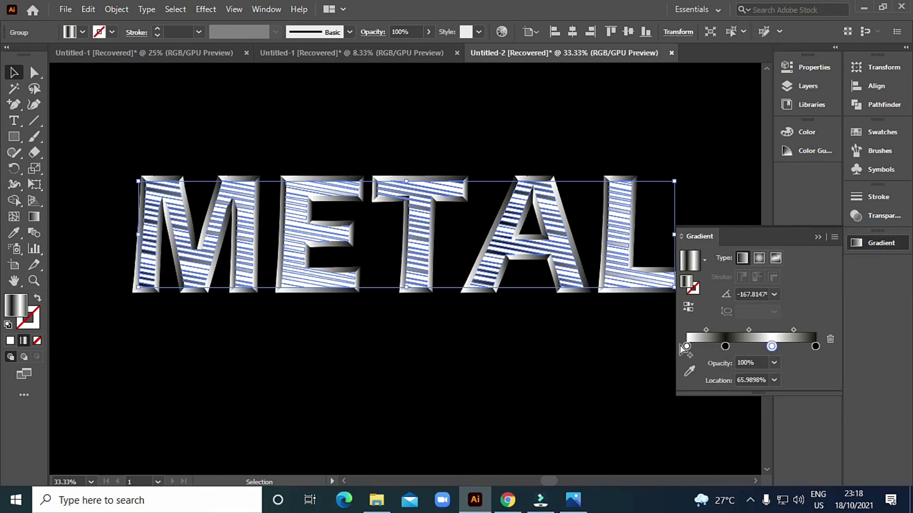
{"action": "left_click_drag", "start_coordinate": [726, 347], "coordinate": [713, 347]}
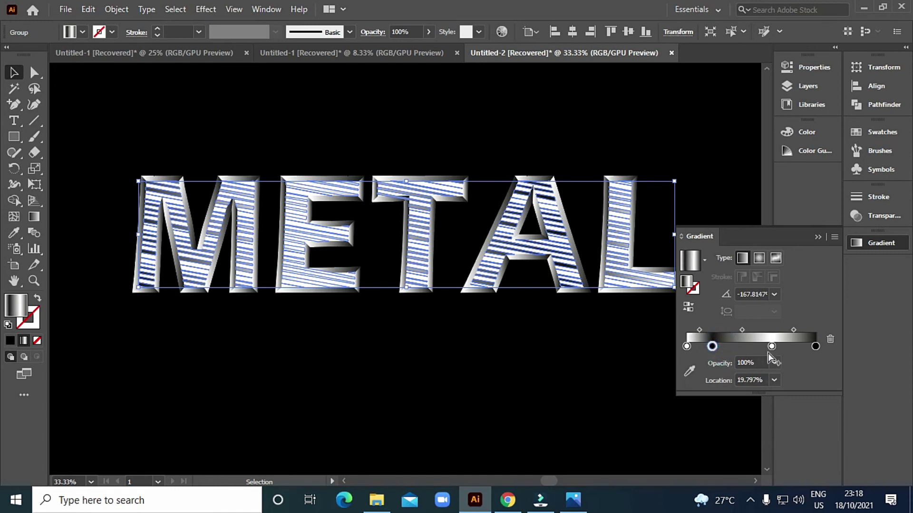
{"action": "left_click_drag", "start_coordinate": [771, 346], "coordinate": [751, 347]}
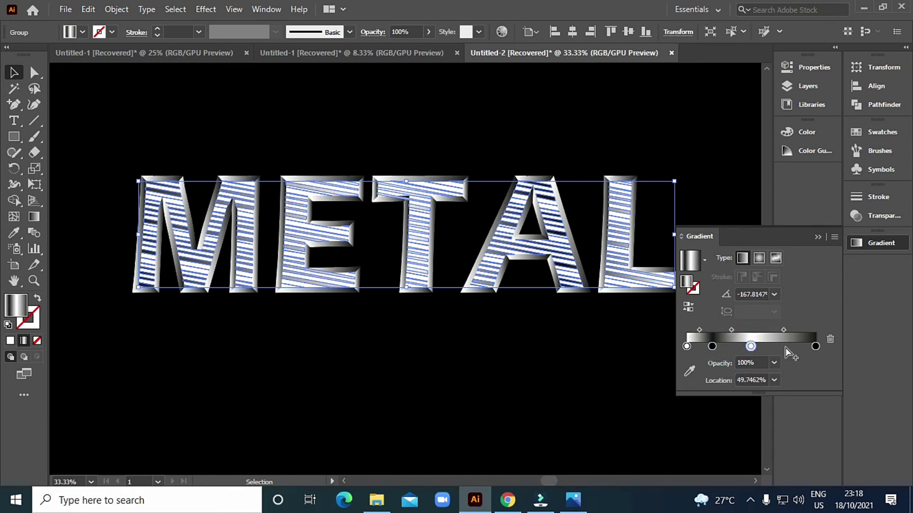
{"action": "left_click_drag", "start_coordinate": [812, 347], "coordinate": [785, 347]}
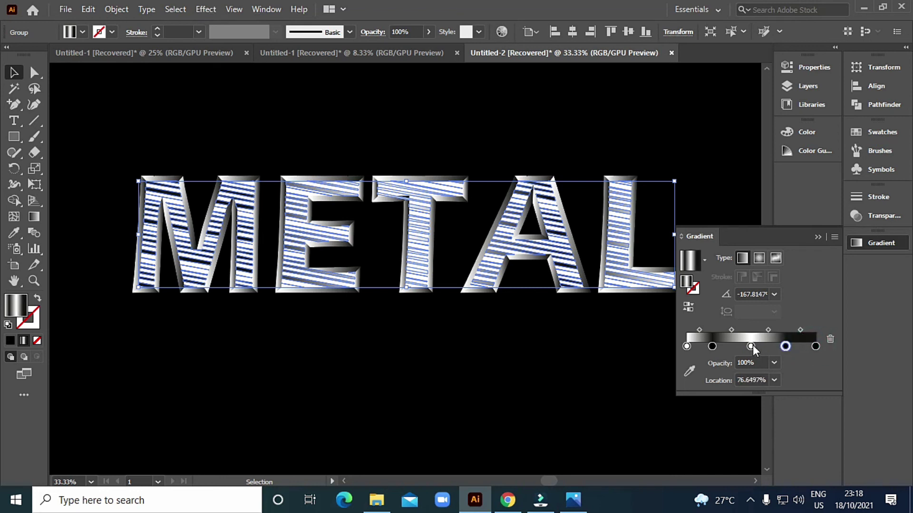
{"action": "mouse_move", "coordinate": [785, 346]}
{"action": "left_mouse_down"}
{"action": "mouse_move", "coordinate": [777, 347]}
{"action": "mouse_move", "coordinate": [798, 347]}
{"action": "mouse_move", "coordinate": [744, 347]}
{"action": "mouse_move", "coordinate": [772, 346]}
{"action": "left_mouse_up"}
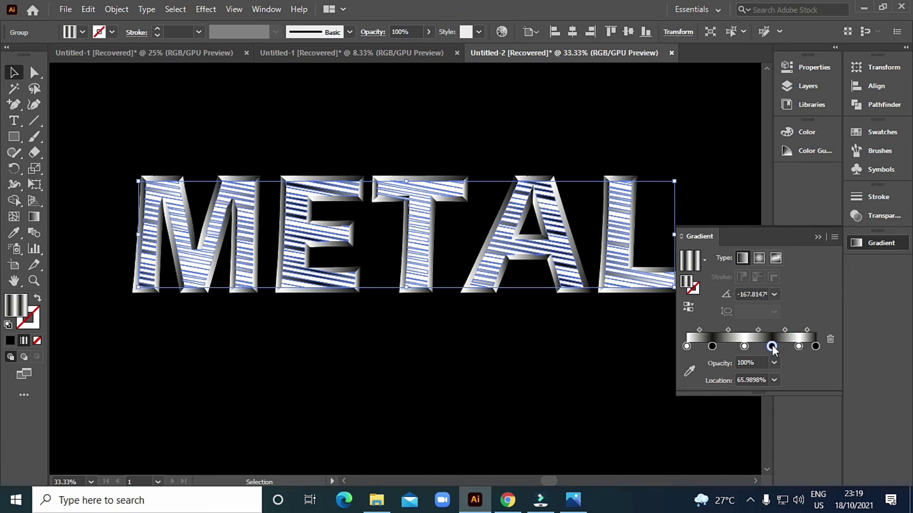
{"action": "left_click_drag", "start_coordinate": [744, 347], "coordinate": [742, 347]}
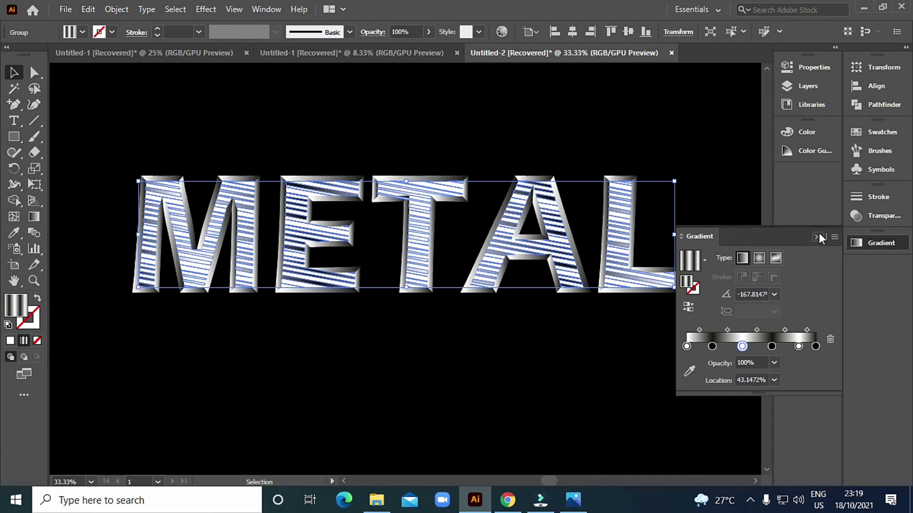
- Select the gradient stop near 87% and bring up its colour settings
{"action": "left_click", "coordinate": [687, 347]}
{"action": "left_click", "coordinate": [799, 347]}
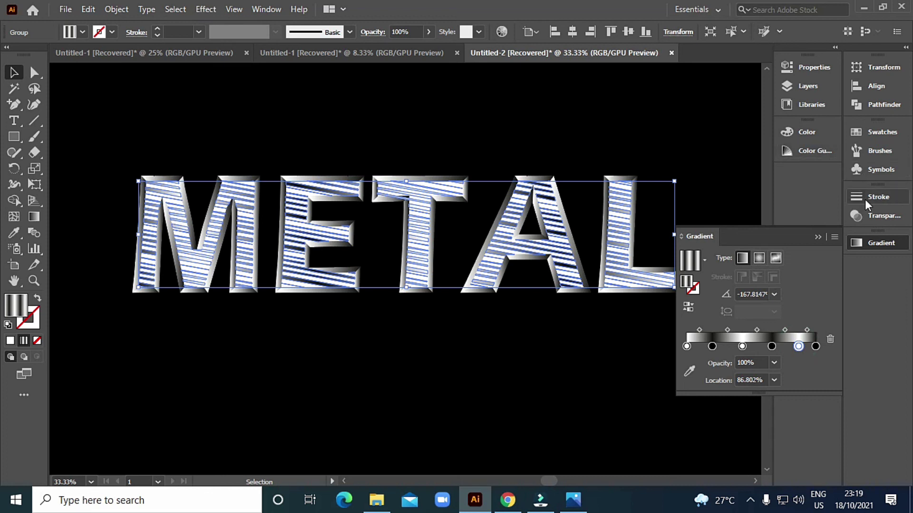
{"action": "left_click", "coordinate": [804, 136]}
- Darken the light gradient stops, setting the middle white stop to K 32%
{"action": "left_click_drag", "start_coordinate": [661, 150], "coordinate": [680, 151]}
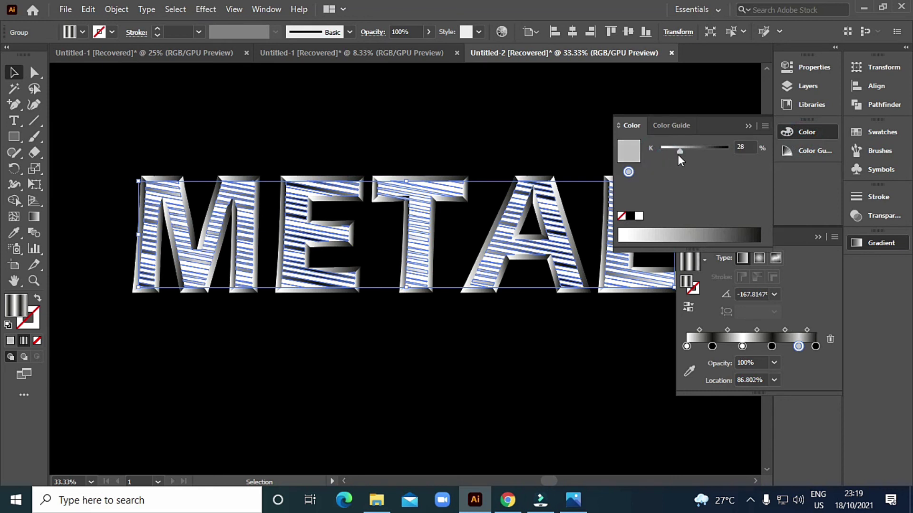
{"action": "left_click_drag", "start_coordinate": [678, 155], "coordinate": [681, 154]}
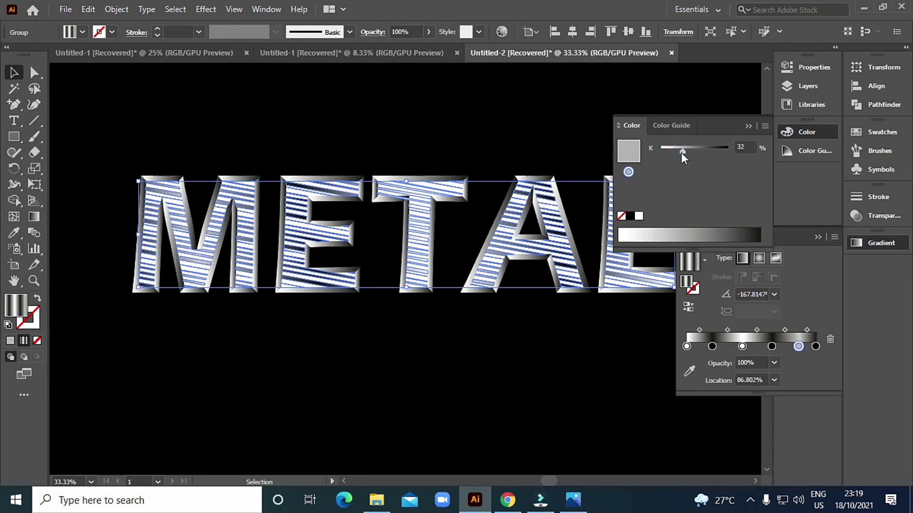
{"action": "left_click", "coordinate": [742, 347]}
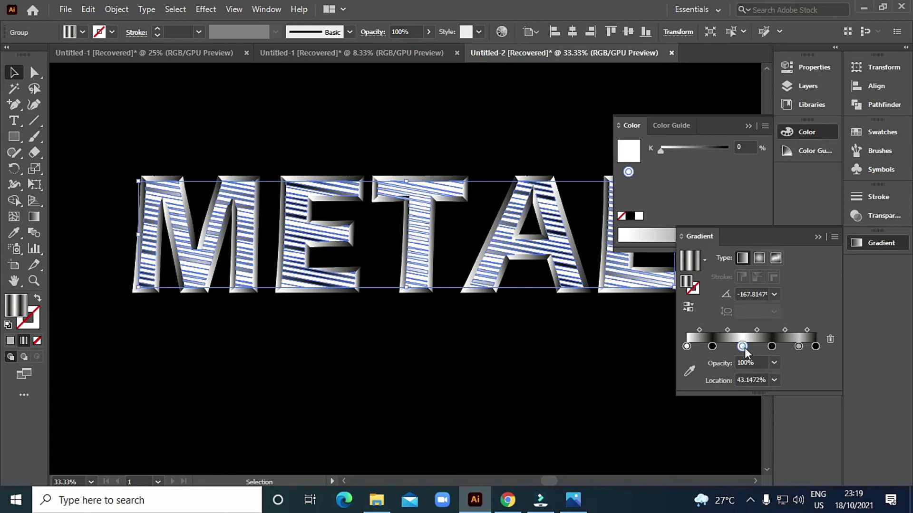
{"action": "left_click", "coordinate": [740, 148]}
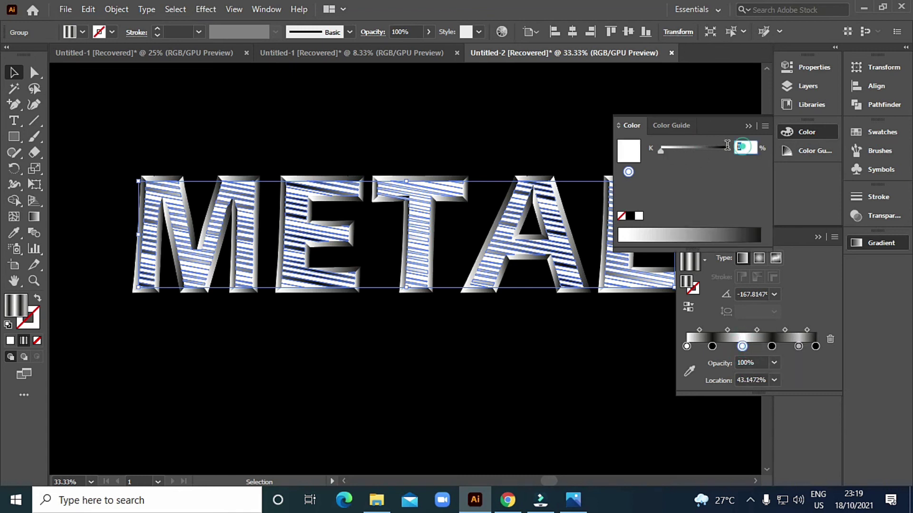
{"action": "type", "text": "32"}
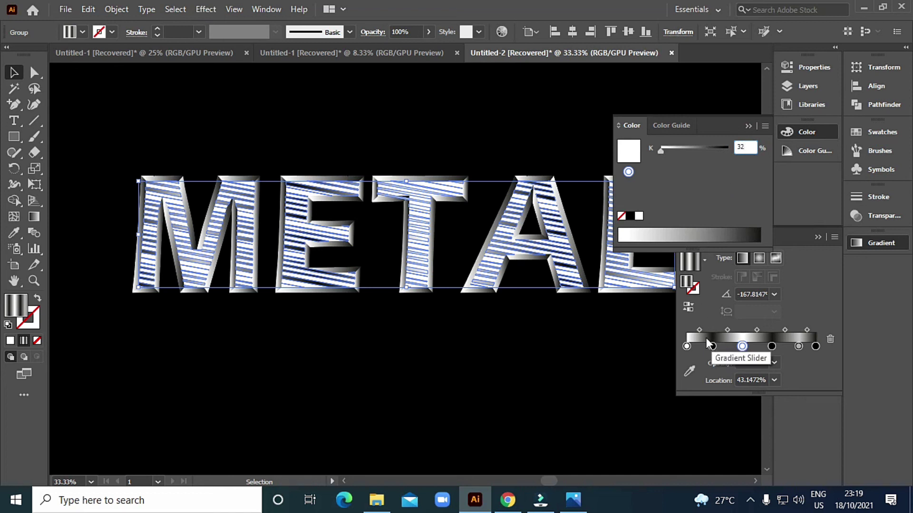
- Undo the accidental stop move and set the leftmost stop to 32% grey
{"action": "left_click_drag", "start_coordinate": [712, 346], "coordinate": [690, 346]}
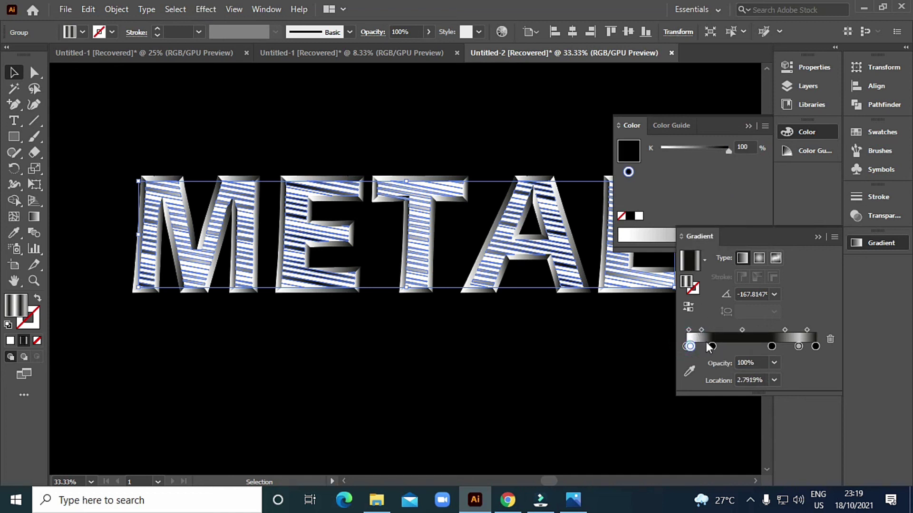
{"action": "key", "text": "ctrl+z"}
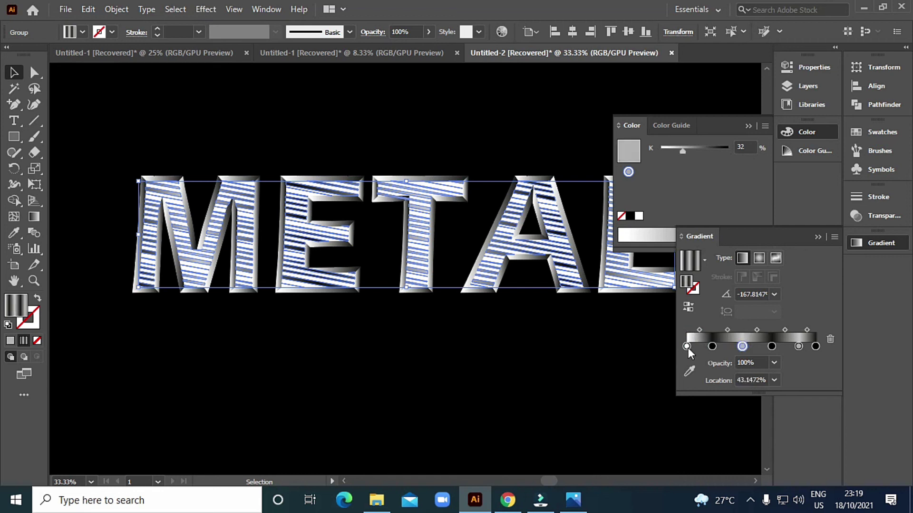
{"action": "left_click", "coordinate": [687, 347]}
{"action": "left_click", "coordinate": [751, 147]}
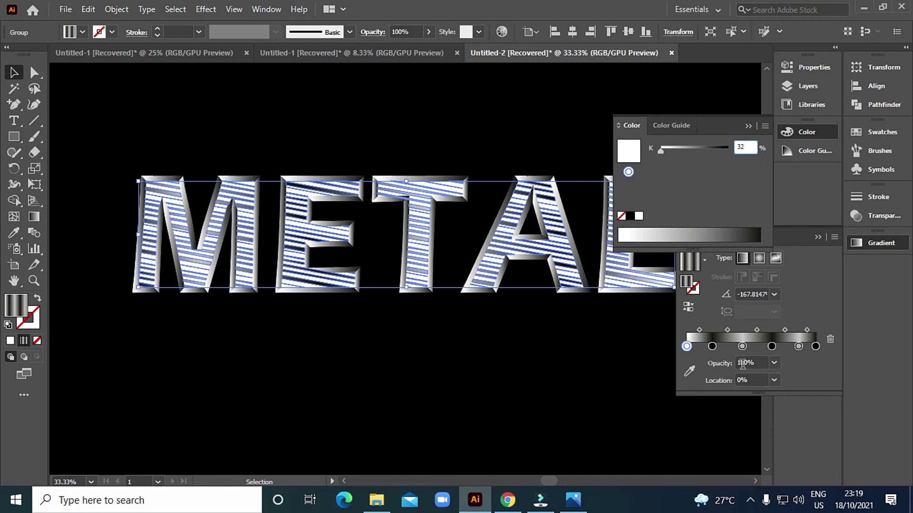
{"action": "key", "text": "Return"}
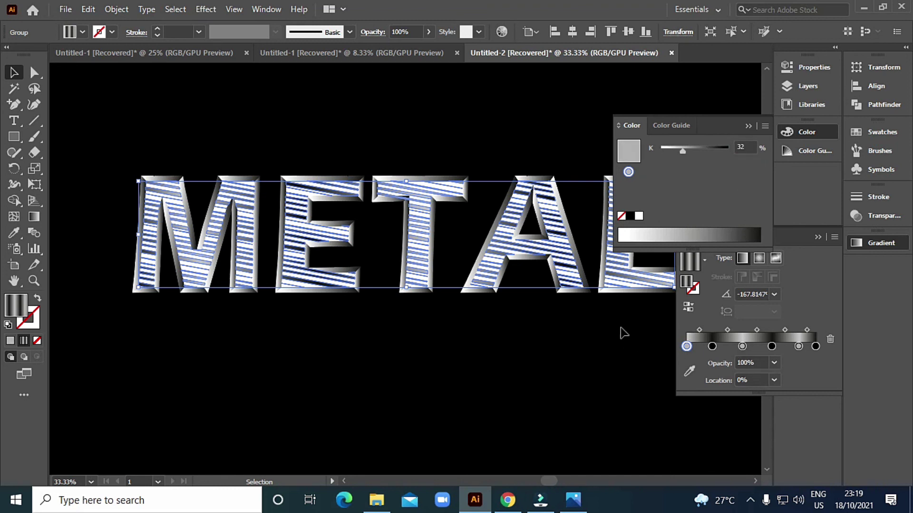
{"action": "left_click", "coordinate": [748, 125]}
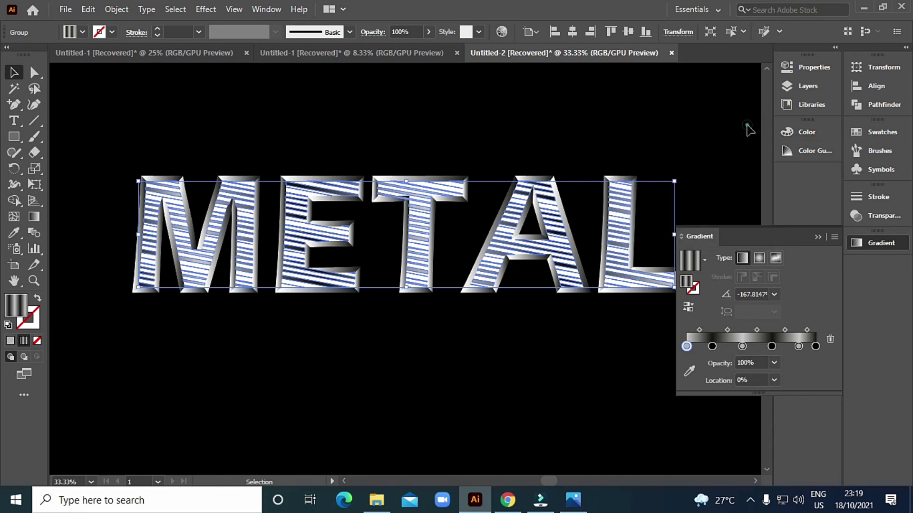
{"action": "left_click", "coordinate": [489, 401]}
- Lower the stripe texture group's opacity to 76% and deselect to review the softer streaks
{"action": "left_click", "coordinate": [818, 237]}
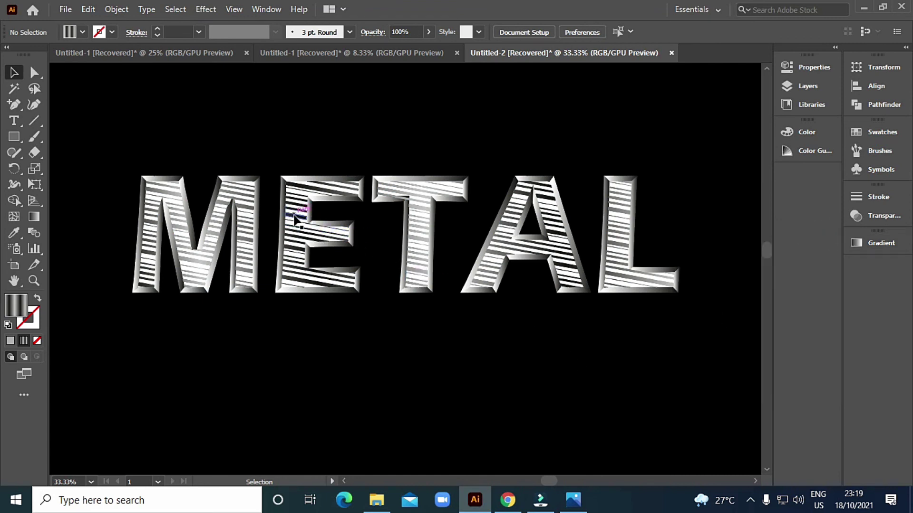
{"action": "left_click", "coordinate": [301, 231]}
{"action": "scroll", "coordinate": [301, 231], "scroll_direction": "up", "scroll_amount": 2}
{"action": "left_click", "coordinate": [452, 233]}
{"action": "scroll", "coordinate": [451, 233], "scroll_direction": "down", "scroll_amount": 2}
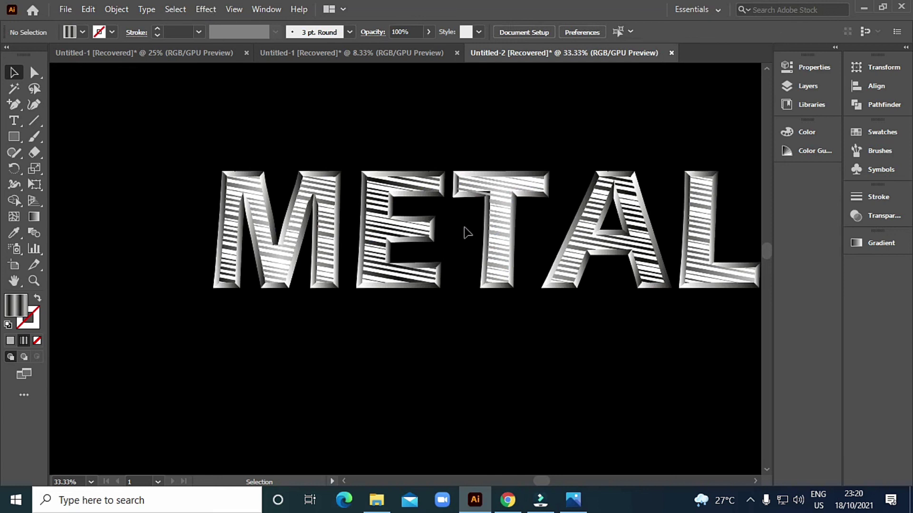
{"action": "left_click_drag", "start_coordinate": [464, 230], "coordinate": [449, 255]}
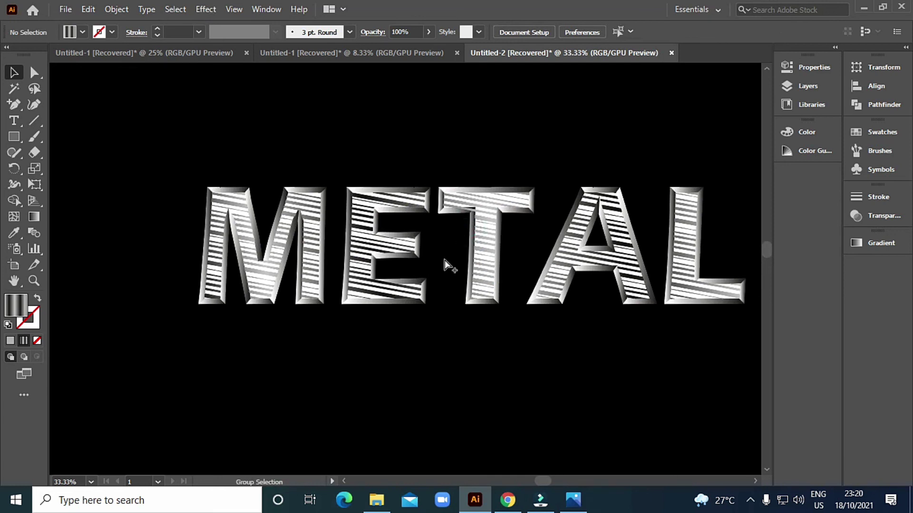
{"action": "key", "text": "v"}
{"action": "key", "text": "ctrl+z"}
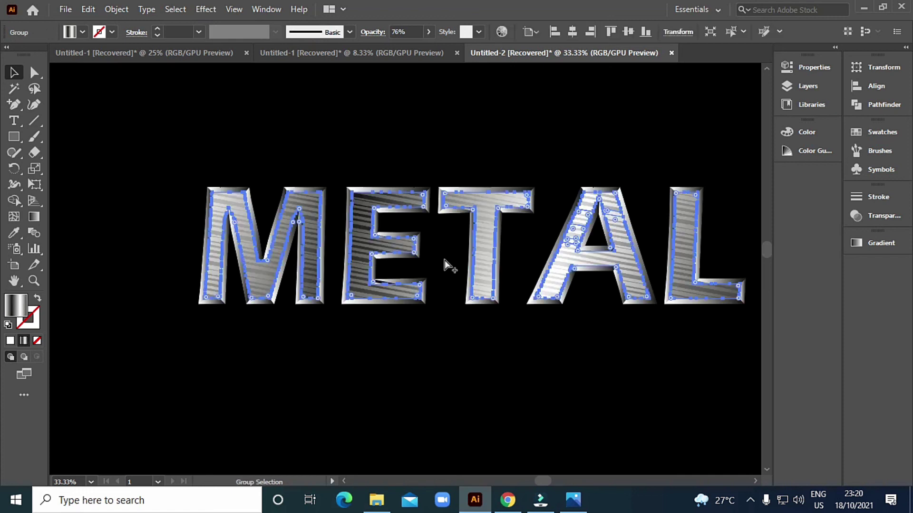
{"action": "left_click", "coordinate": [471, 141]}
{"action": "scroll", "coordinate": [433, 248], "scroll_direction": "up", "scroll_amount": 1}
- Zoom in on the T and select parts of its stripe group
{"action": "scroll", "coordinate": [428, 255], "scroll_direction": "down", "scroll_amount": 1}
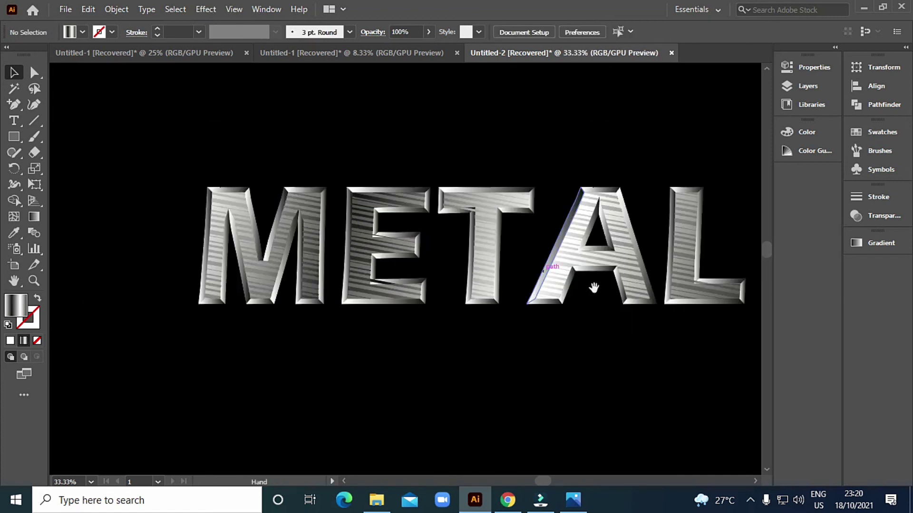
{"action": "left_click_drag", "start_coordinate": [593, 285], "coordinate": [518, 290]}
{"action": "scroll", "coordinate": [457, 285], "scroll_direction": "up", "scroll_amount": 1}
{"action": "scroll", "coordinate": [408, 291], "scroll_direction": "down", "scroll_amount": 1}
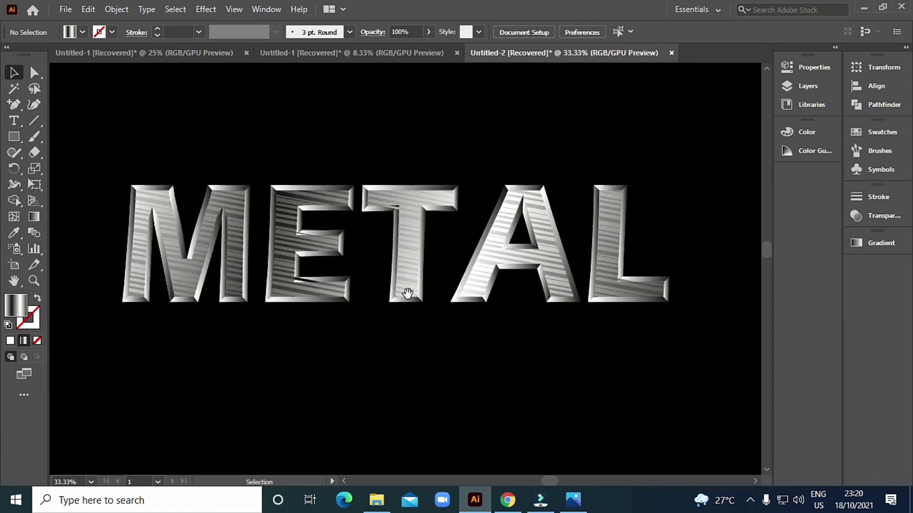
{"action": "left_click_drag", "start_coordinate": [358, 294], "coordinate": [393, 292]}
{"action": "scroll", "coordinate": [442, 226], "scroll_direction": "up", "scroll_amount": 4}
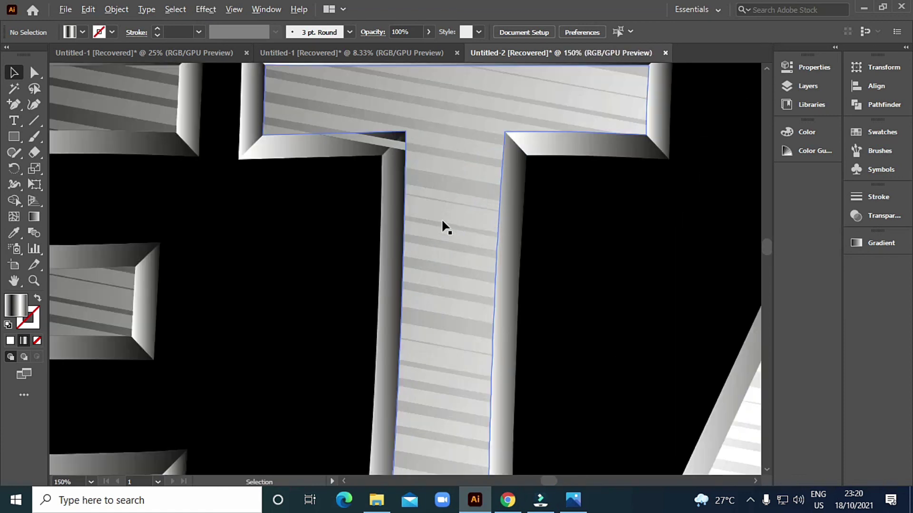
{"action": "scroll", "coordinate": [386, 193], "scroll_direction": "up", "scroll_amount": 2}
{"action": "left_click", "coordinate": [385, 195]}
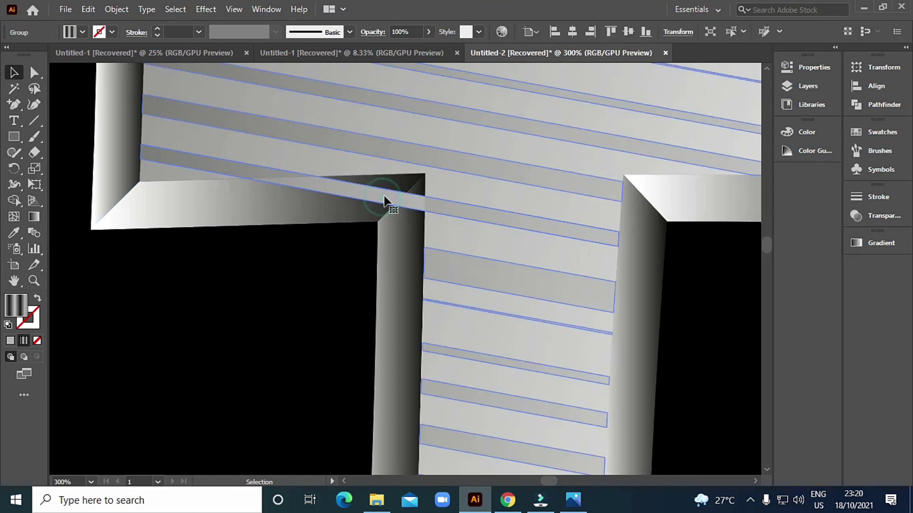
{"action": "scroll", "coordinate": [386, 195], "scroll_direction": "down", "scroll_amount": 2}
{"action": "mouse_move", "coordinate": [336, 82]}
{"action": "left_mouse_down"}
{"action": "mouse_move", "coordinate": [397, 158]}
{"action": "mouse_move", "coordinate": [373, 138]}
{"action": "left_mouse_up"}
{"action": "left_click", "coordinate": [385, 90]}
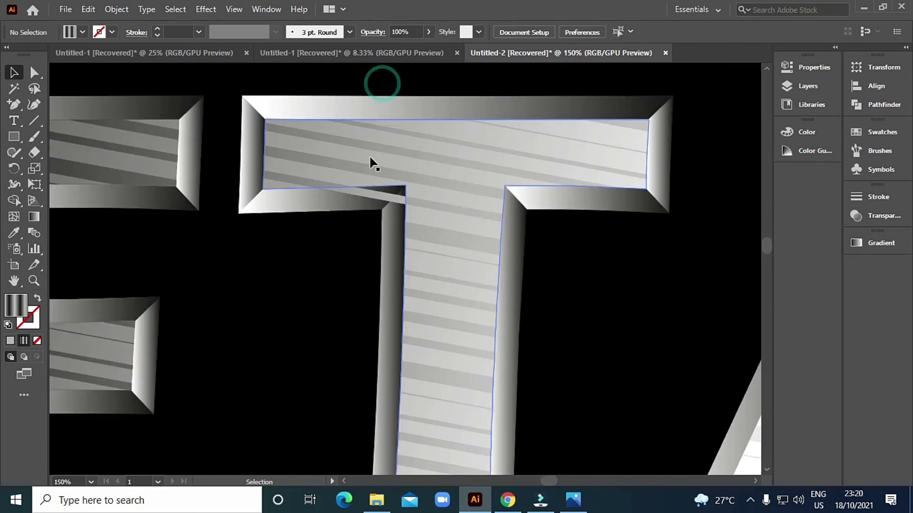
{"action": "scroll", "coordinate": [369, 163], "scroll_direction": "up", "scroll_amount": 2}
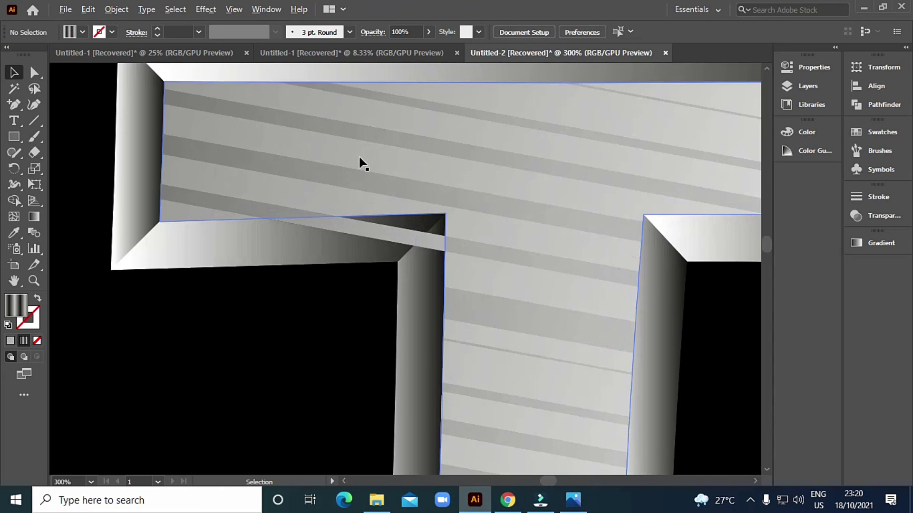
- Select the T's stripes and delete the piece over the dark bevel with Shape Builder
{"action": "left_click", "coordinate": [383, 196]}
{"action": "left_click", "coordinate": [376, 229], "text": "shift"}
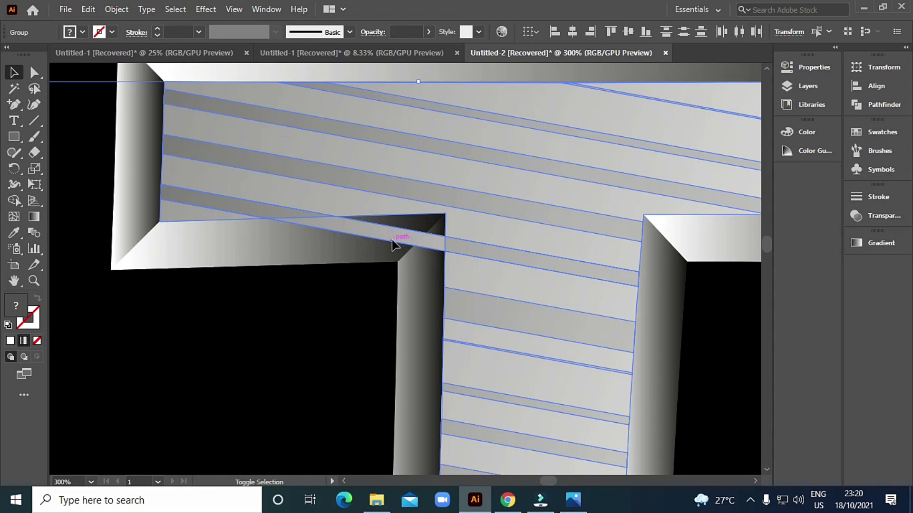
{"action": "key", "text": "shift+m"}
{"action": "left_click", "coordinate": [405, 237], "text": "alt"}
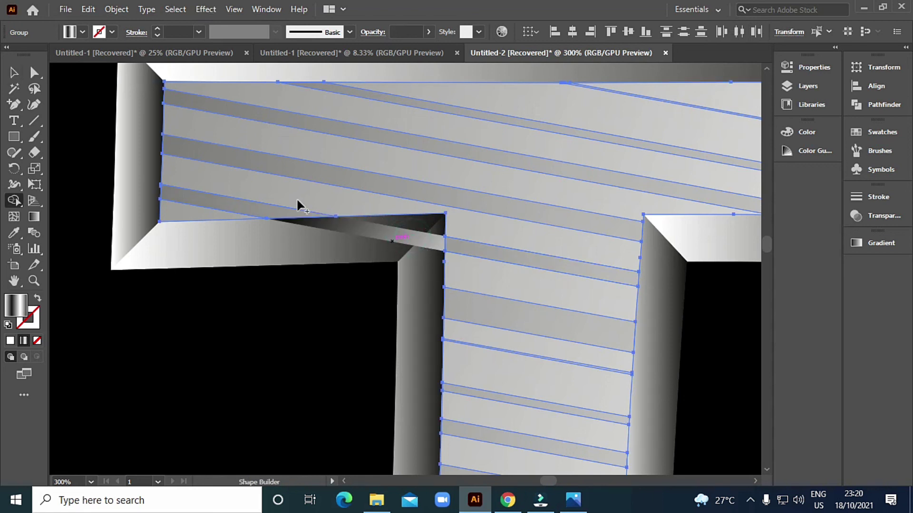
- Select the stripes, T face and left bevel, then remove the corner stripe overhang
{"action": "left_click", "coordinate": [15, 74]}
{"action": "left_click", "coordinate": [393, 238], "text": "shift"}
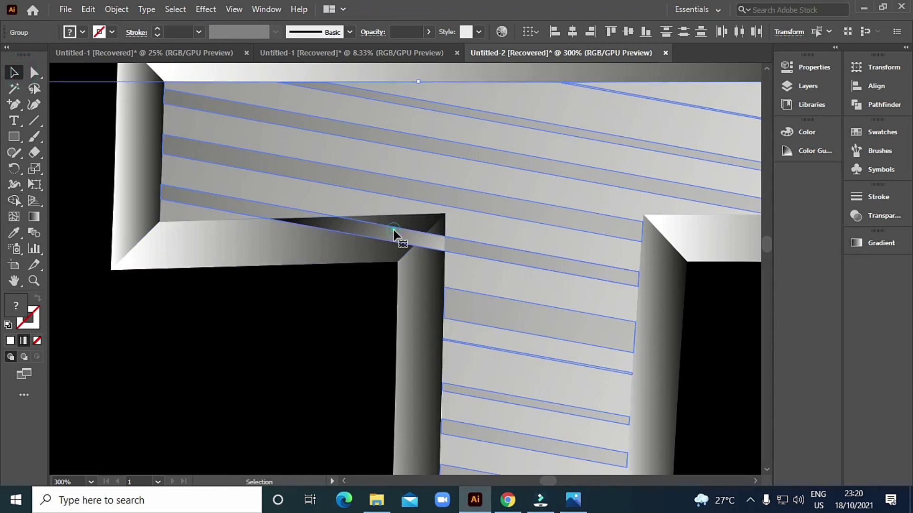
{"action": "left_click", "coordinate": [397, 195], "text": "shift"}
{"action": "left_click", "coordinate": [407, 230], "text": "shift"}
{"action": "key", "text": "shift+m"}
{"action": "left_click", "coordinate": [402, 234]}
{"action": "scroll", "coordinate": [401, 237], "scroll_direction": "down", "scroll_amount": 4}
{"action": "scroll", "coordinate": [401, 236], "scroll_direction": "down", "scroll_amount": 3}
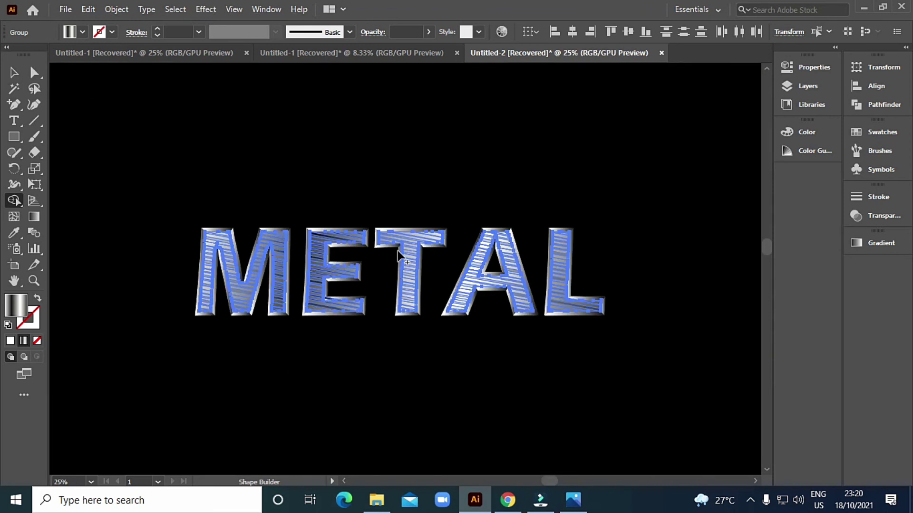
{"action": "key", "text": "v"}
{"action": "left_click", "coordinate": [421, 190]}
{"action": "scroll", "coordinate": [407, 224], "scroll_direction": "up", "scroll_amount": 3}
{"action": "scroll", "coordinate": [326, 294], "scroll_direction": "down", "scroll_amount": 2}
{"action": "scroll", "coordinate": [326, 294], "scroll_direction": "up", "scroll_amount": 1}
{"action": "scroll", "coordinate": [320, 294], "scroll_direction": "up", "scroll_amount": 1}
{"action": "scroll", "coordinate": [366, 257], "scroll_direction": "up", "scroll_amount": 1}
{"action": "scroll", "coordinate": [335, 249], "scroll_direction": "down", "scroll_amount": 1}
{"action": "left_click", "coordinate": [490, 285]}
{"action": "left_click_drag", "start_coordinate": [110, 138], "coordinate": [685, 344]}
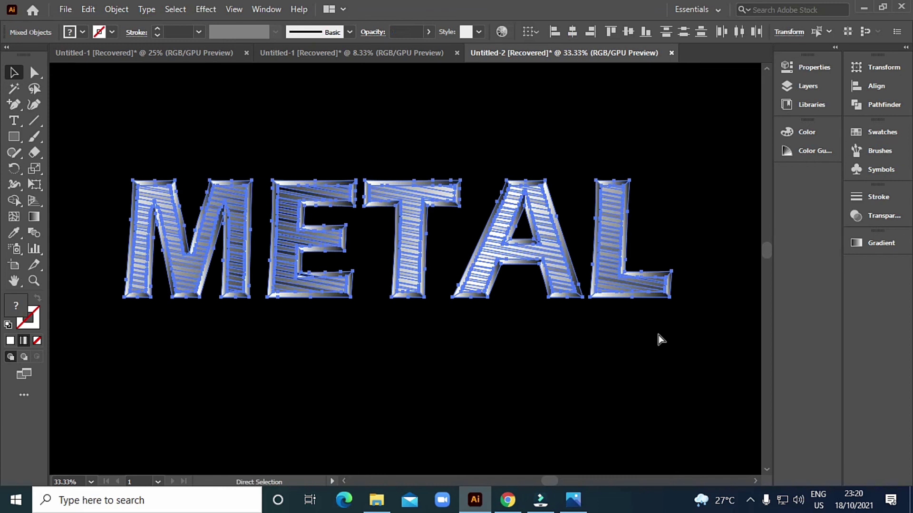
{"action": "left_click", "coordinate": [375, 244]}
{"action": "mouse_move", "coordinate": [366, 263]}
{"action": "left_mouse_down"}
{"action": "mouse_move", "coordinate": [438, 277]}
{"action": "mouse_move", "coordinate": [407, 255]}
{"action": "left_mouse_up"}
{"action": "scroll", "coordinate": [512, 233], "scroll_direction": "up", "scroll_amount": 1}
{"action": "scroll", "coordinate": [512, 233], "scroll_direction": "down", "scroll_amount": 1}
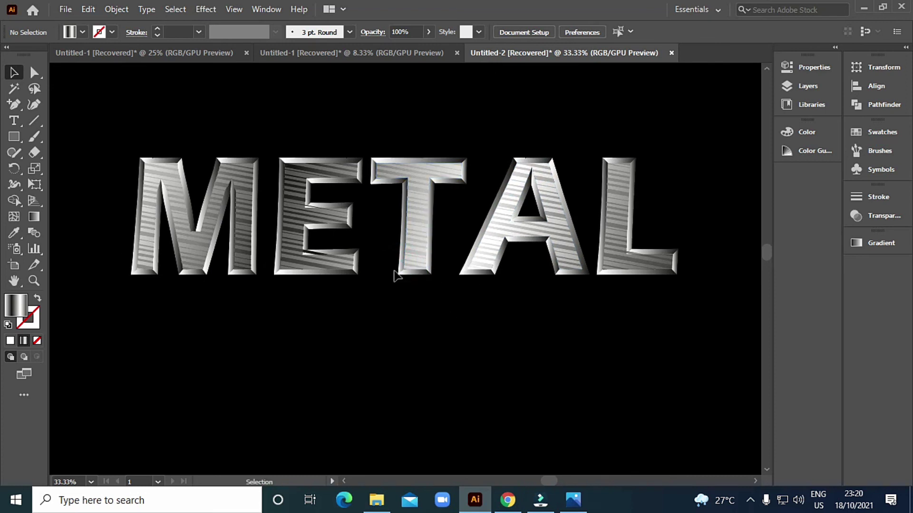
{"action": "mouse_move", "coordinate": [456, 181]}
{"action": "left_mouse_down"}
{"action": "mouse_move", "coordinate": [457, 212]}
{"action": "mouse_move", "coordinate": [499, 222]}
{"action": "left_mouse_up"}
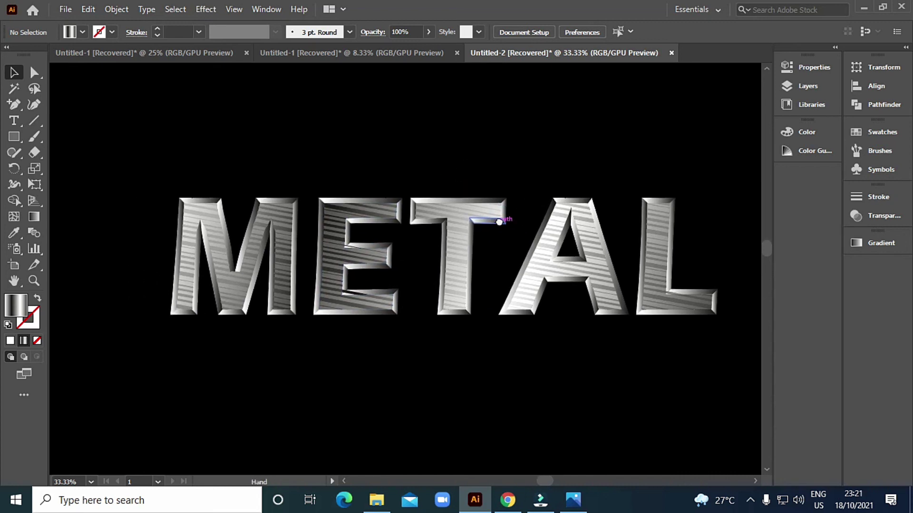